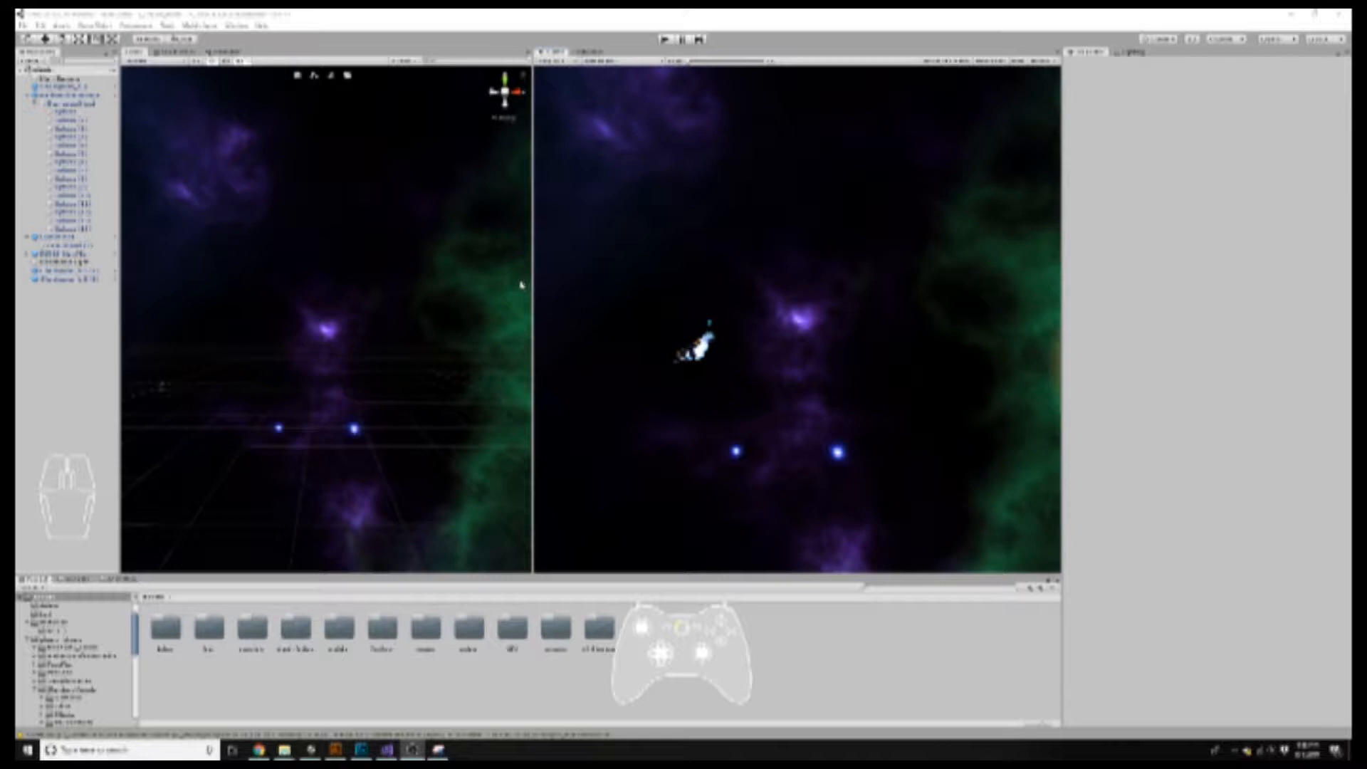
- Add a UI Text element to the scene
right_click(60, 304)
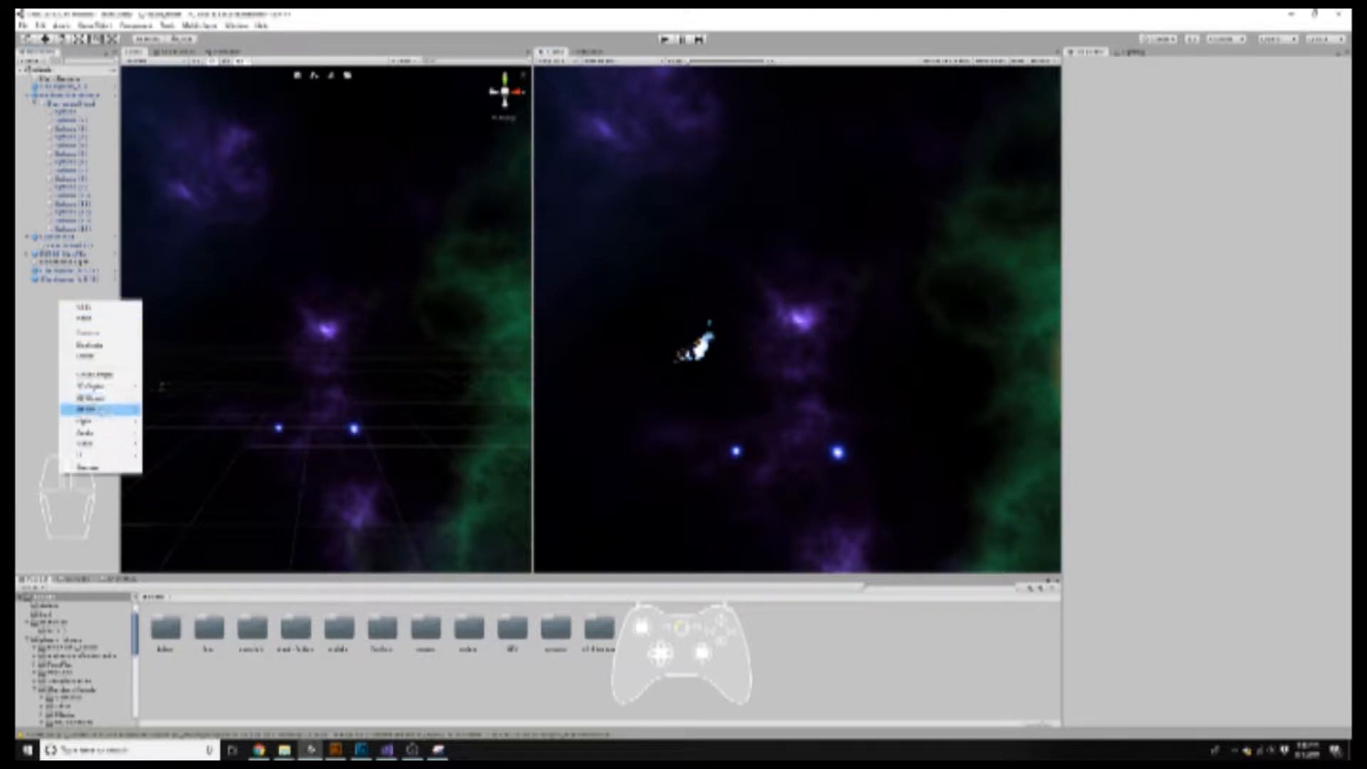
mouse_move(104, 459)
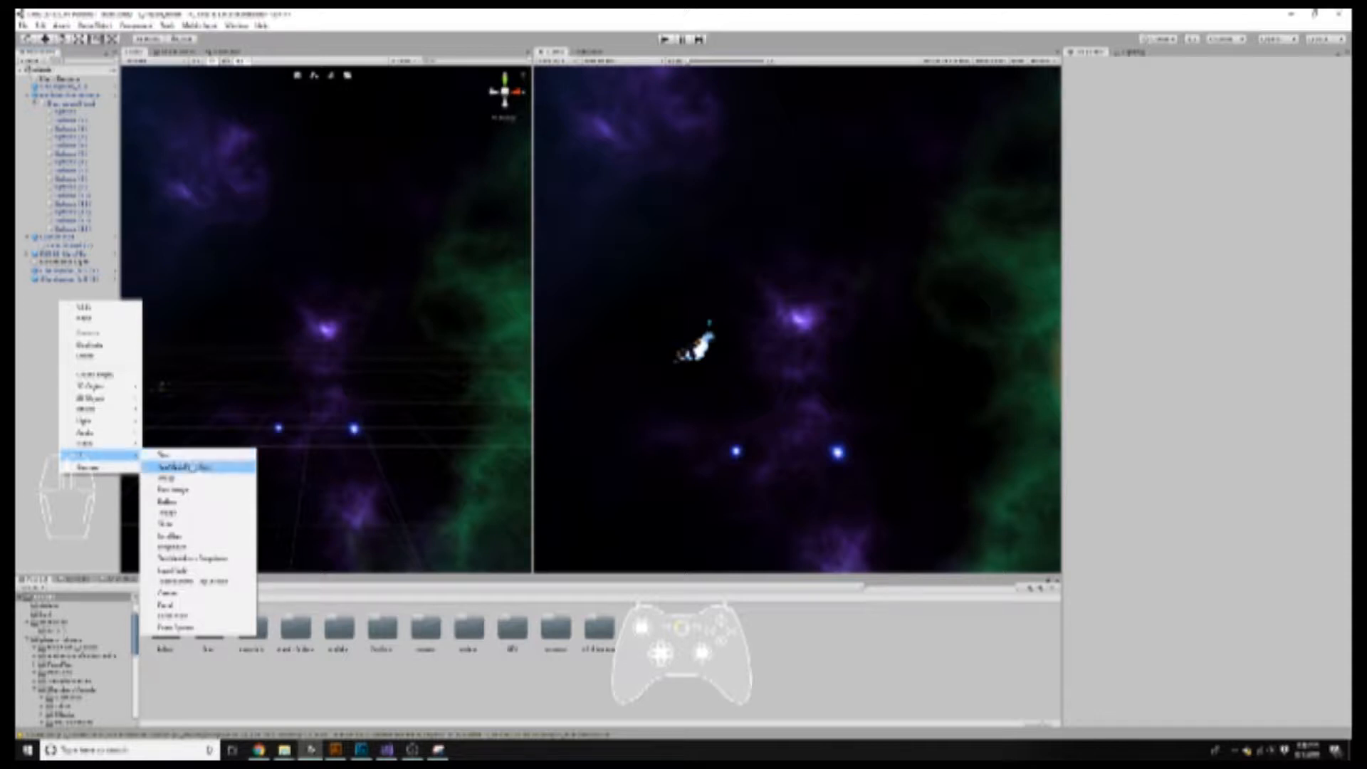
click(174, 455)
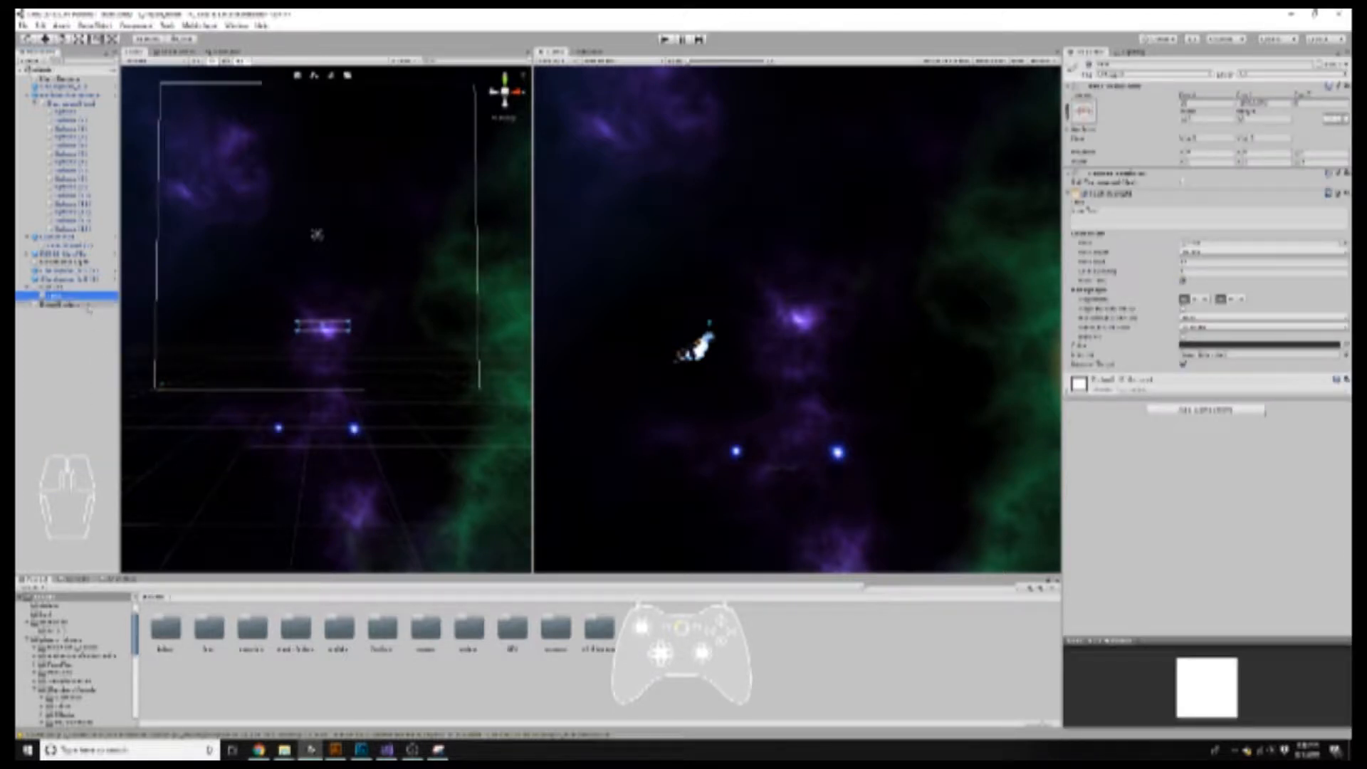
- Examine the new Canvas, Text and EventSystem objects and how the canvas adapts when the Game view is resized
click(57, 287)
click(62, 296)
click(71, 304)
click(57, 287)
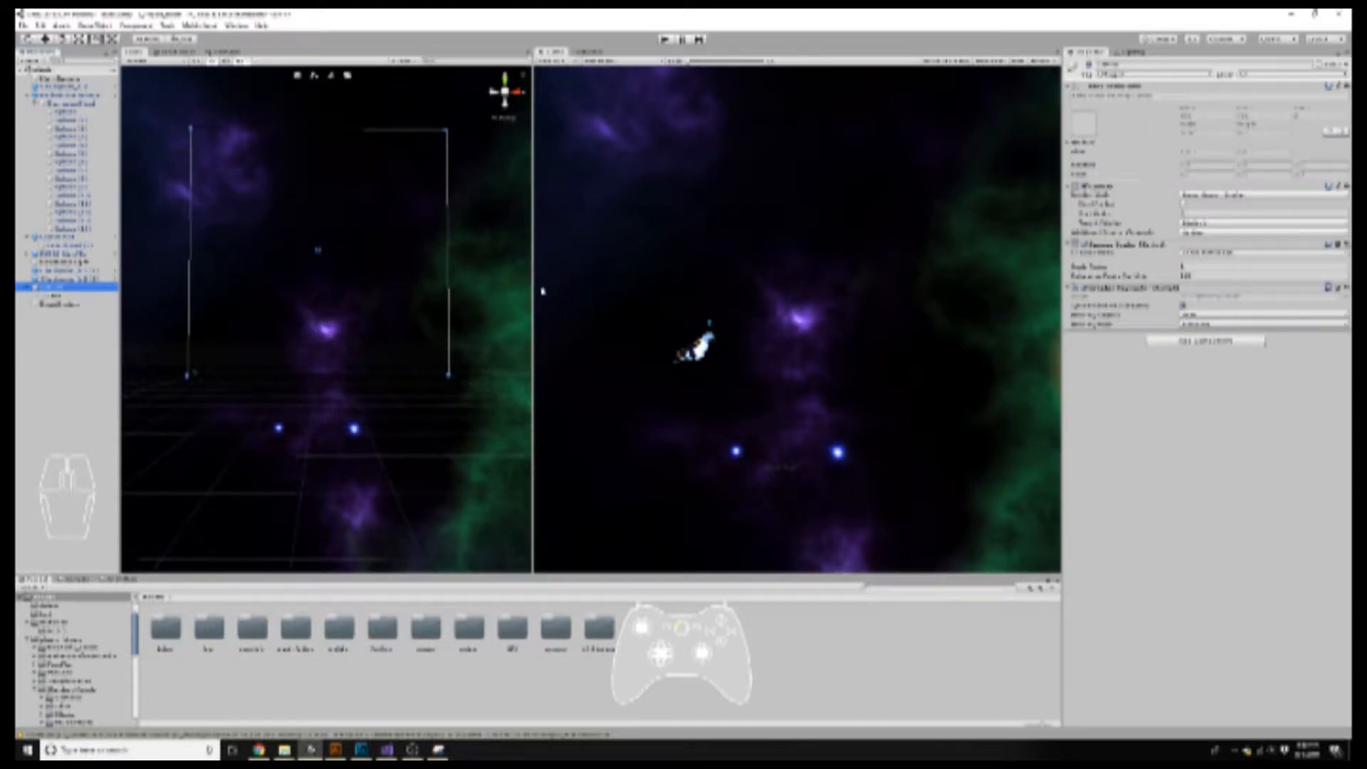
drag(534, 286, 571, 266)
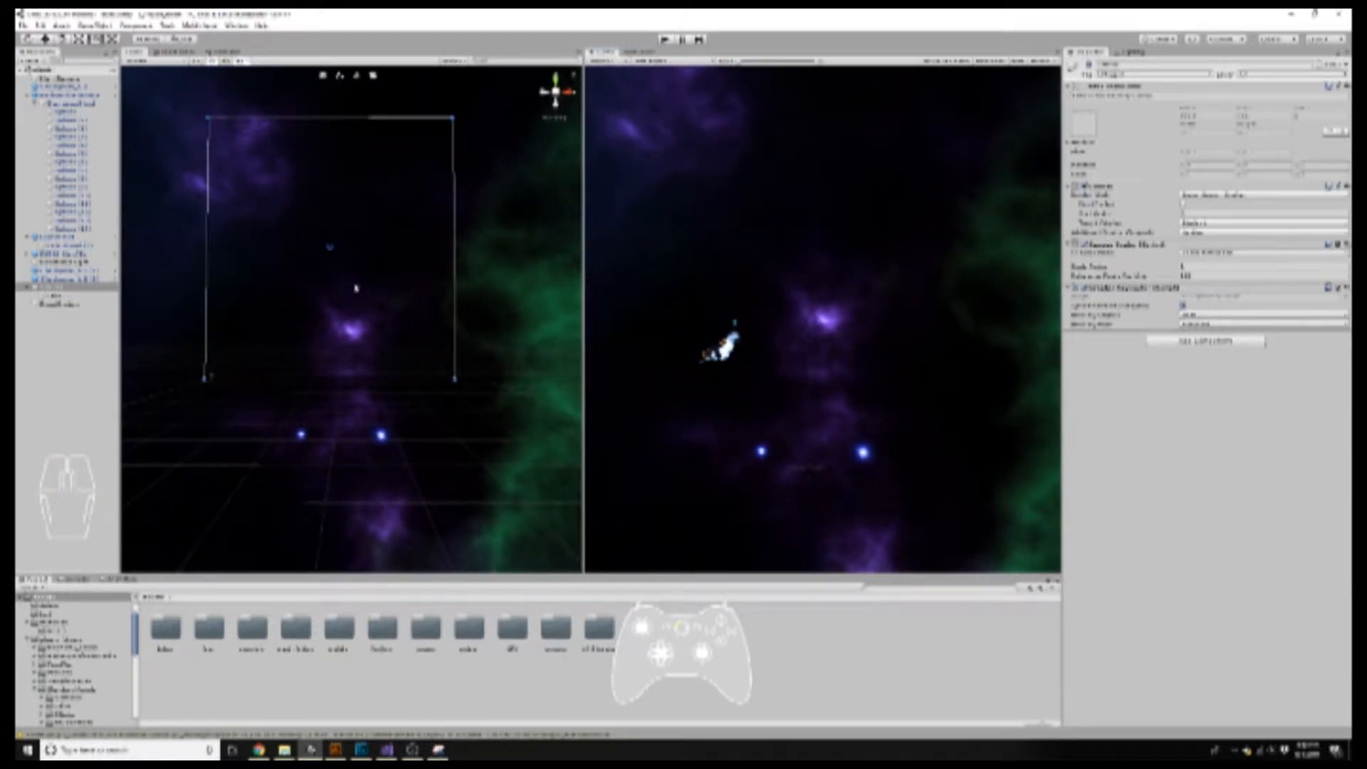
mouse_move(582, 292)
mouse_down()
mouse_move(522, 291)
mouse_move(563, 291)
mouse_up()
click(79, 287)
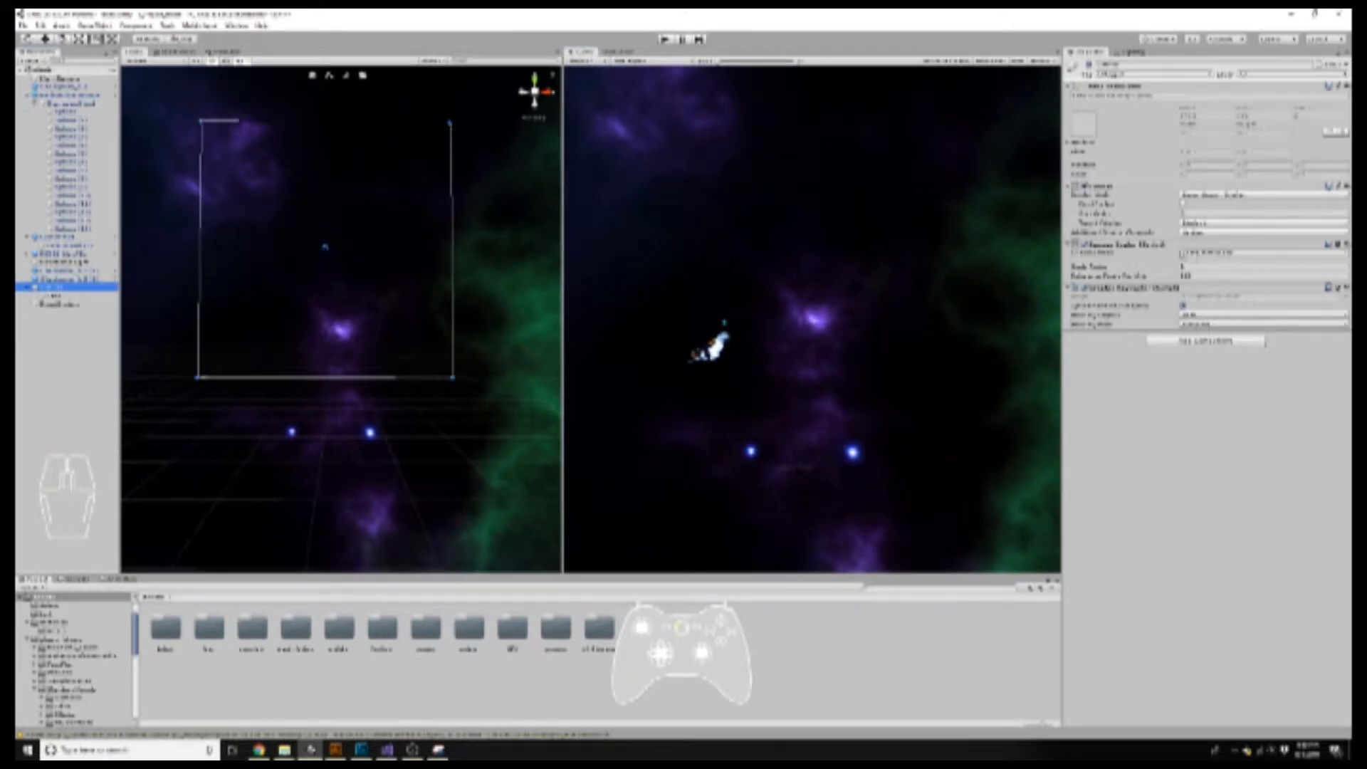
- Replace the Text element's content with a level name placeholder and set its color to light green
click(51, 296)
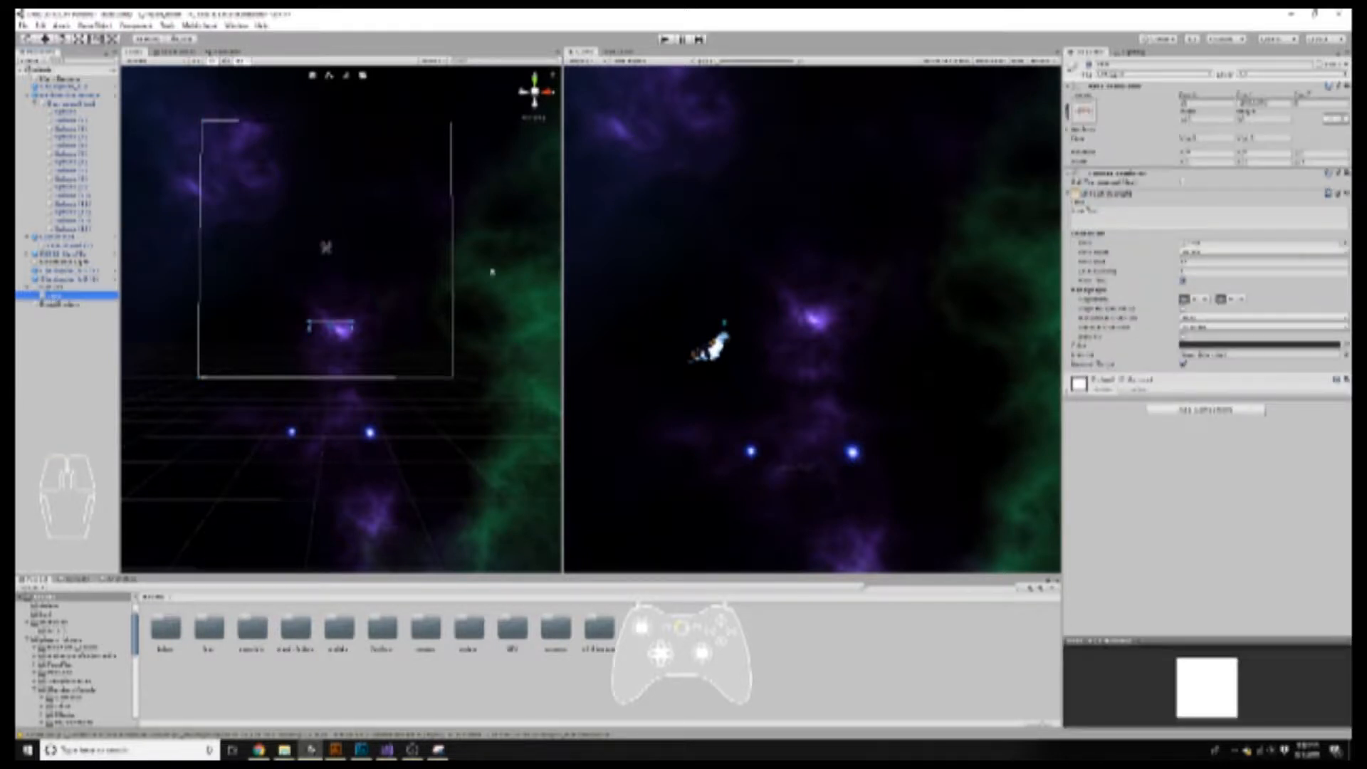
click(1132, 214)
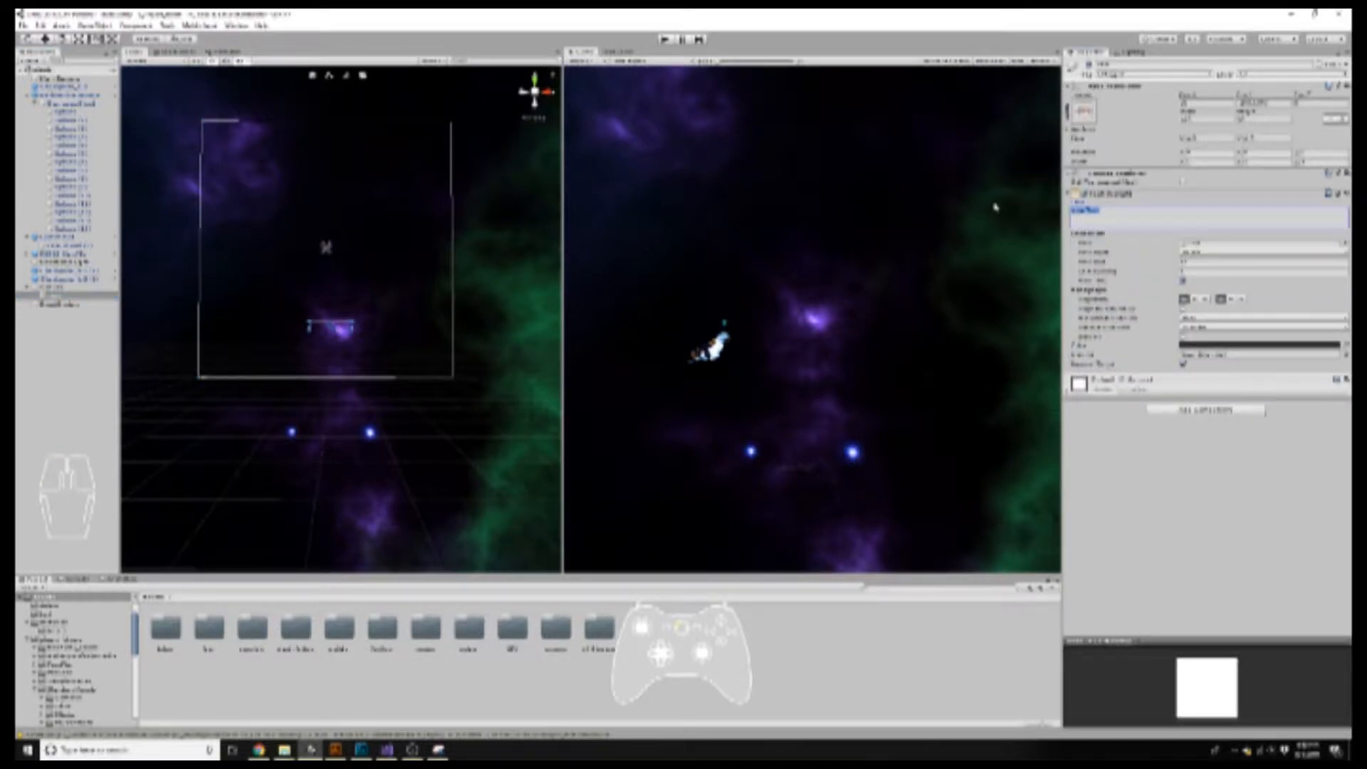
text(score:00000)
click(1194, 347)
mouse_move(1088, 245)
mouse_down()
mouse_move(1063, 252)
mouse_move(1092, 261)
mouse_up()
click(1142, 206)
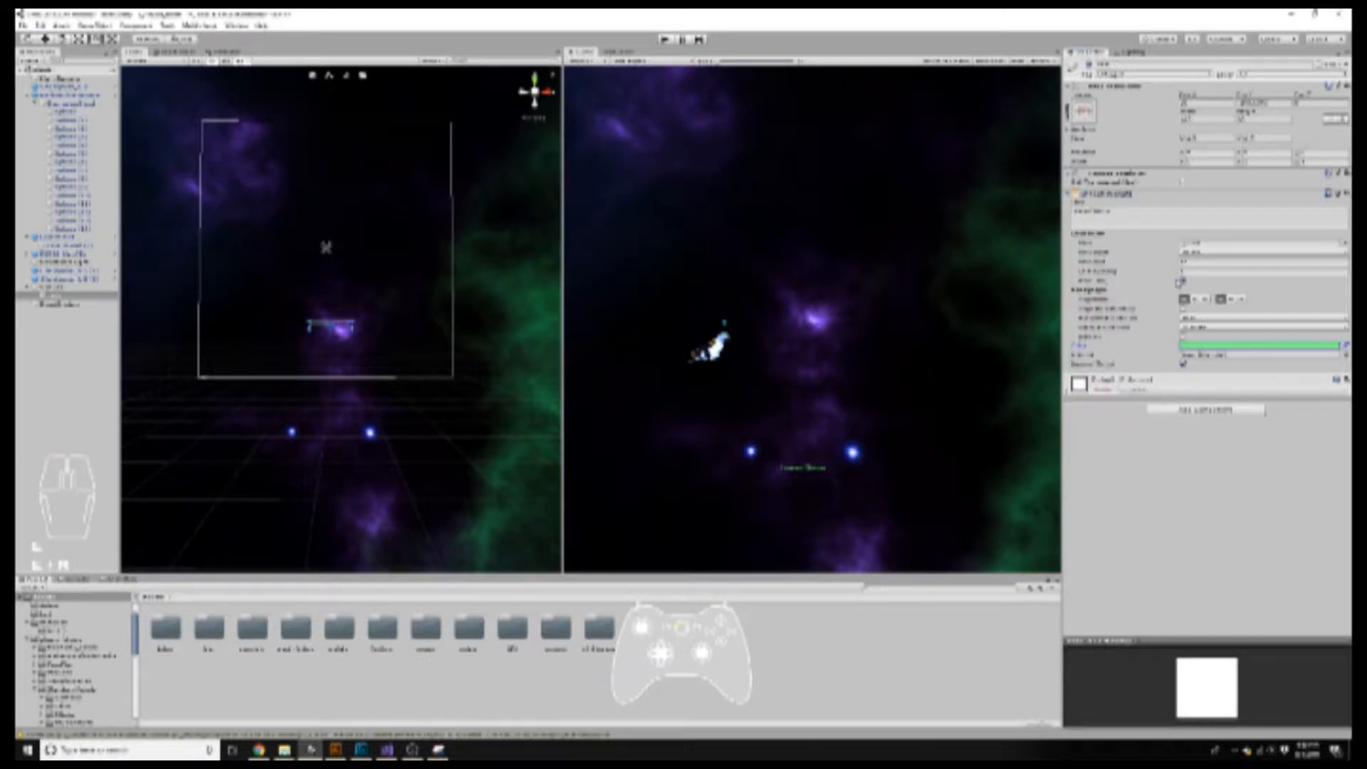
- Increase the Text element's font size and assign it the blocky pixel-style font
drag(1197, 263, 1139, 243)
text(20)
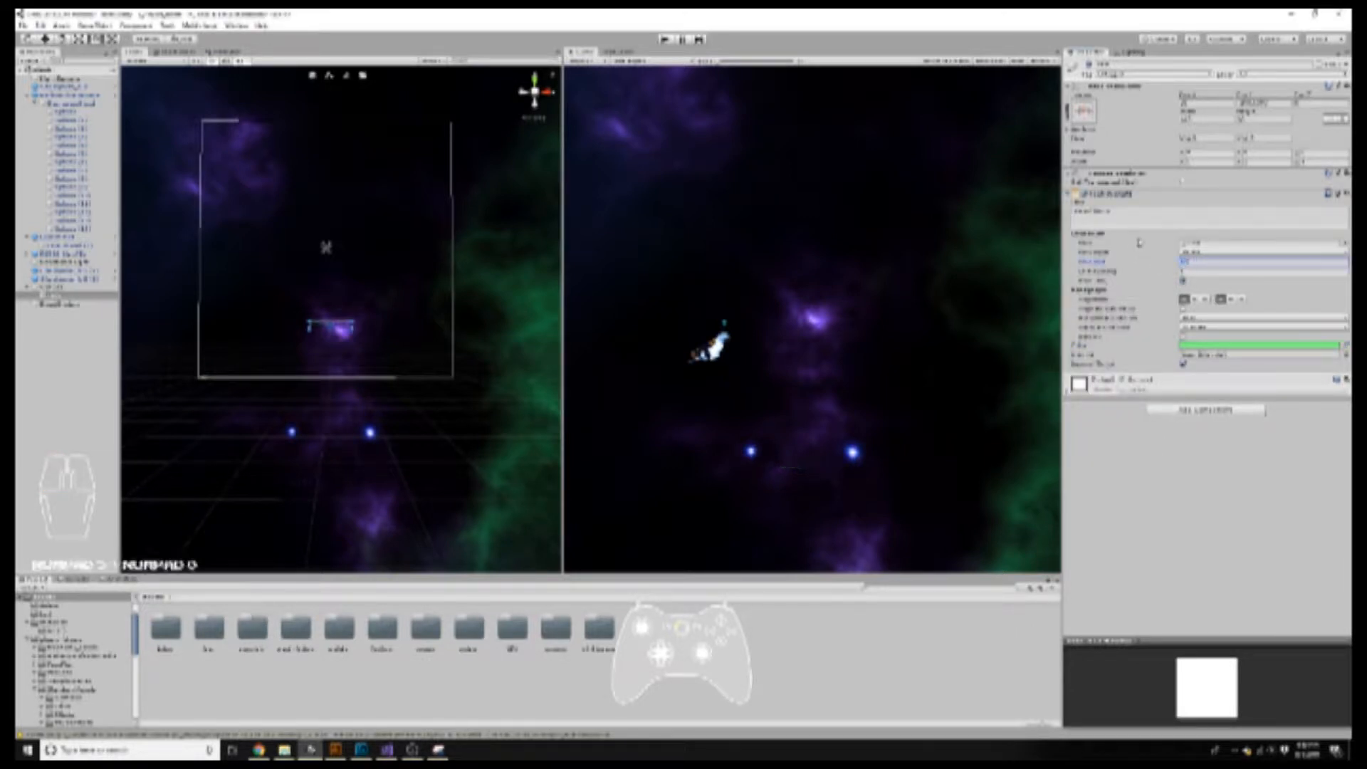
click(1342, 244)
double_click(150, 109)
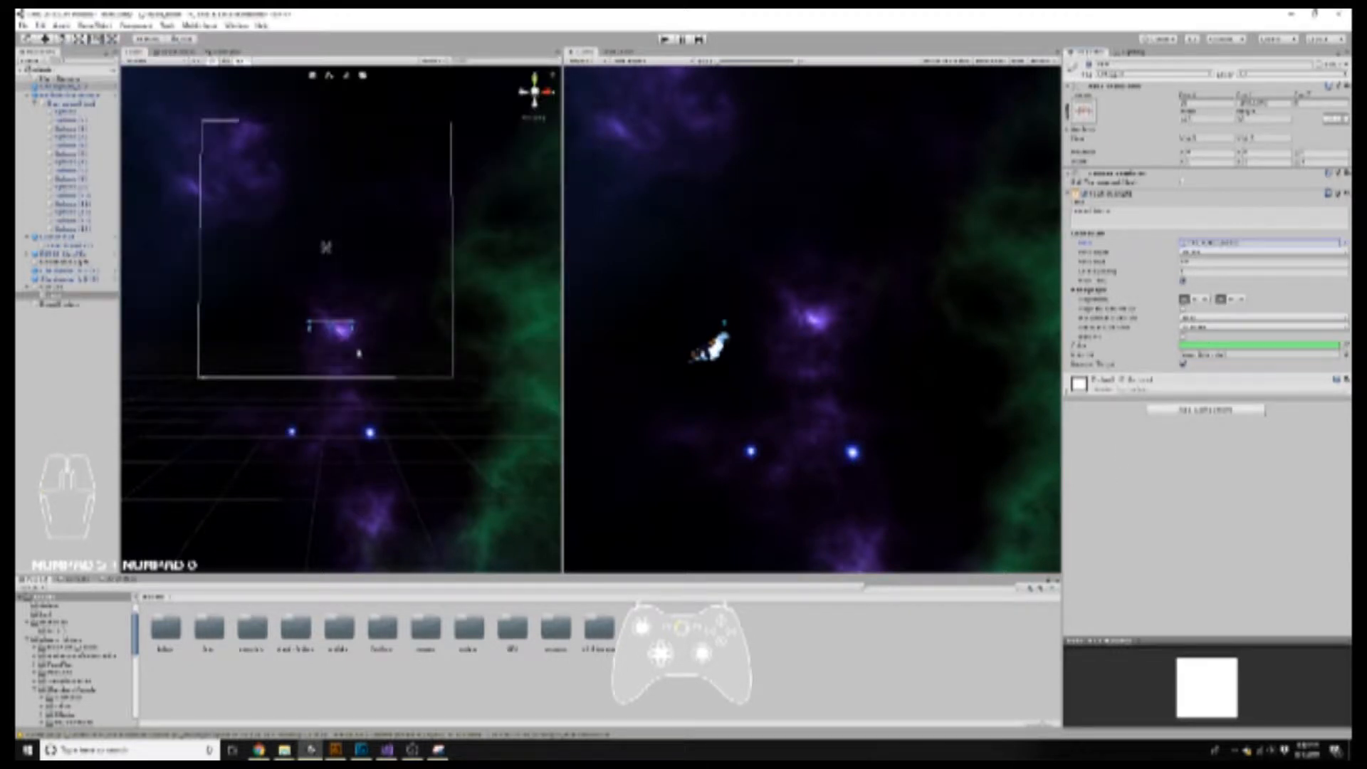
- Enlarge the text box, place it near the canvas's upper-left corner and correct its wording to "Level Name"
drag(354, 332, 331, 142)
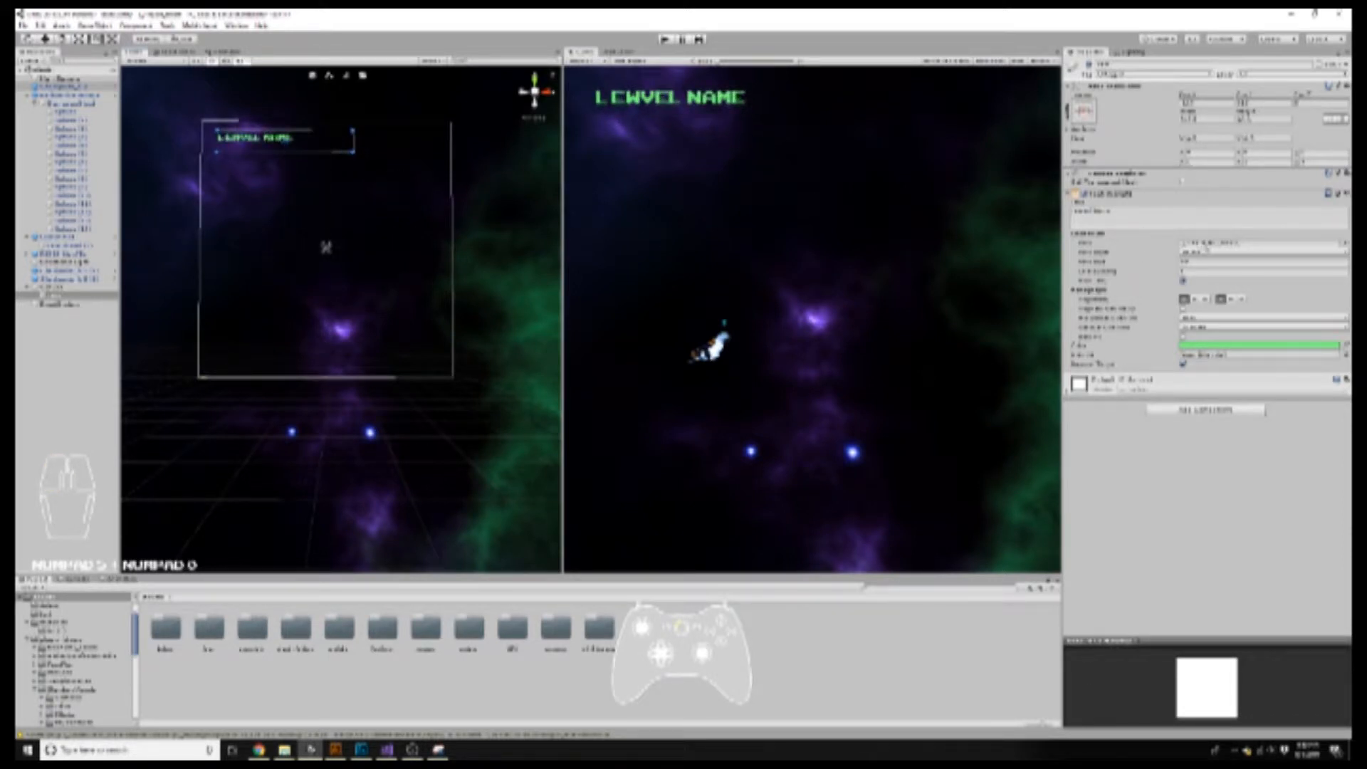
click(1084, 212)
click(1085, 211)
key(BackSpace)
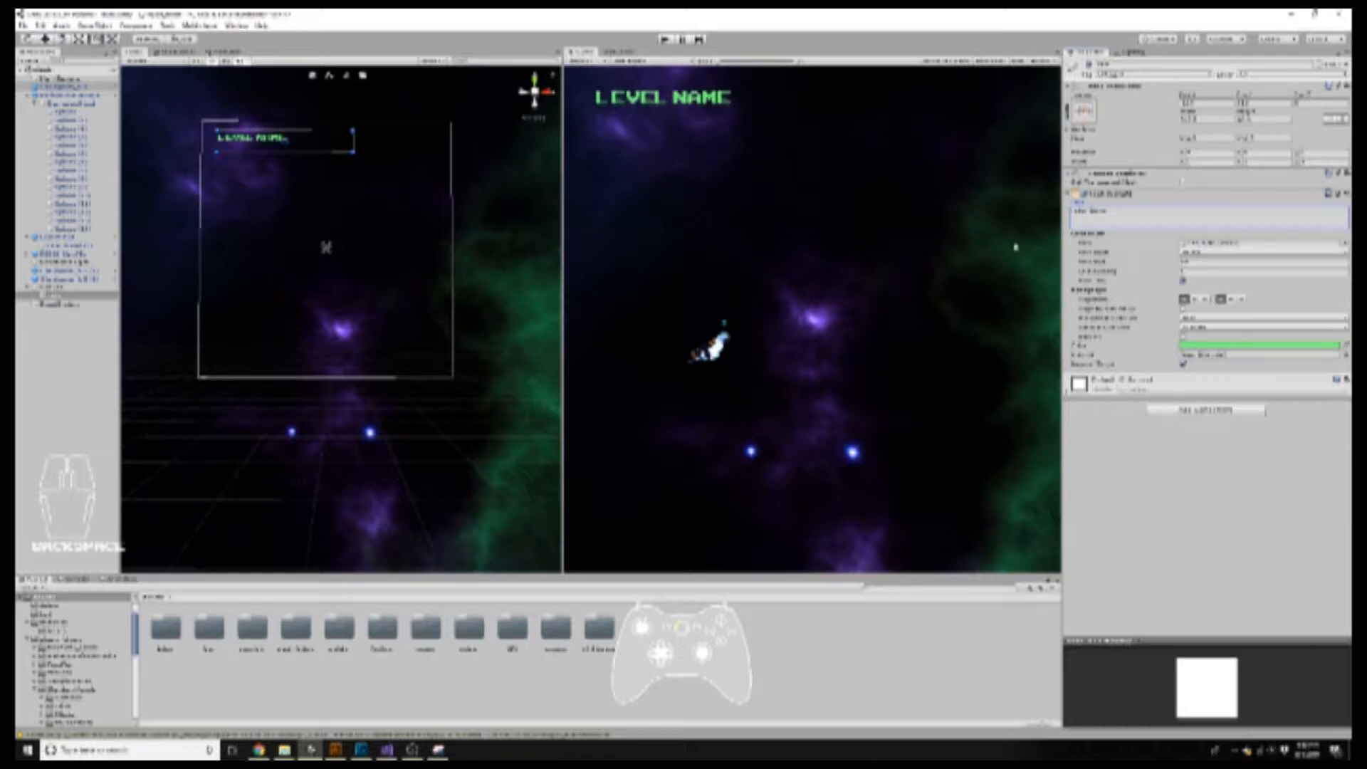
- Move the level name text closer to the canvas's upper-left corner and anchor it to the top left
drag(567, 280, 500, 226)
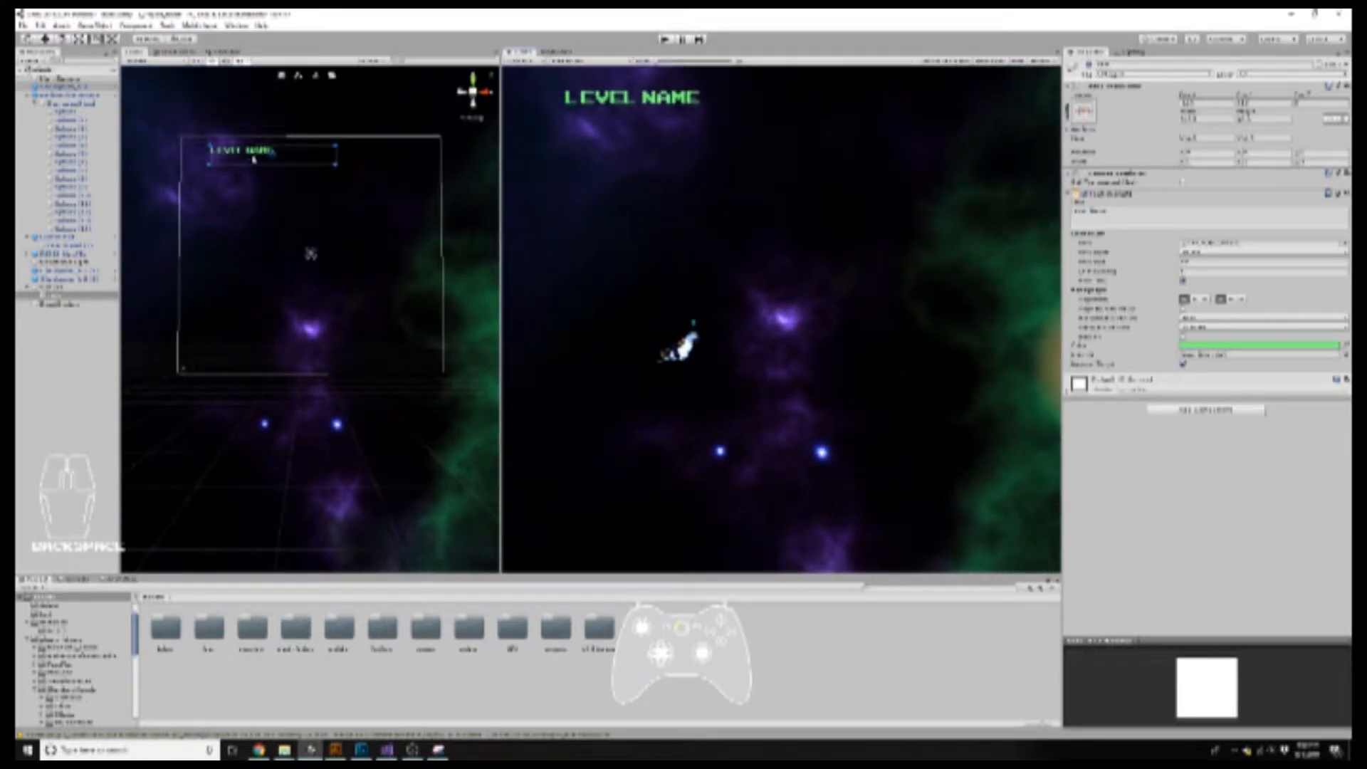
drag(256, 155, 243, 160)
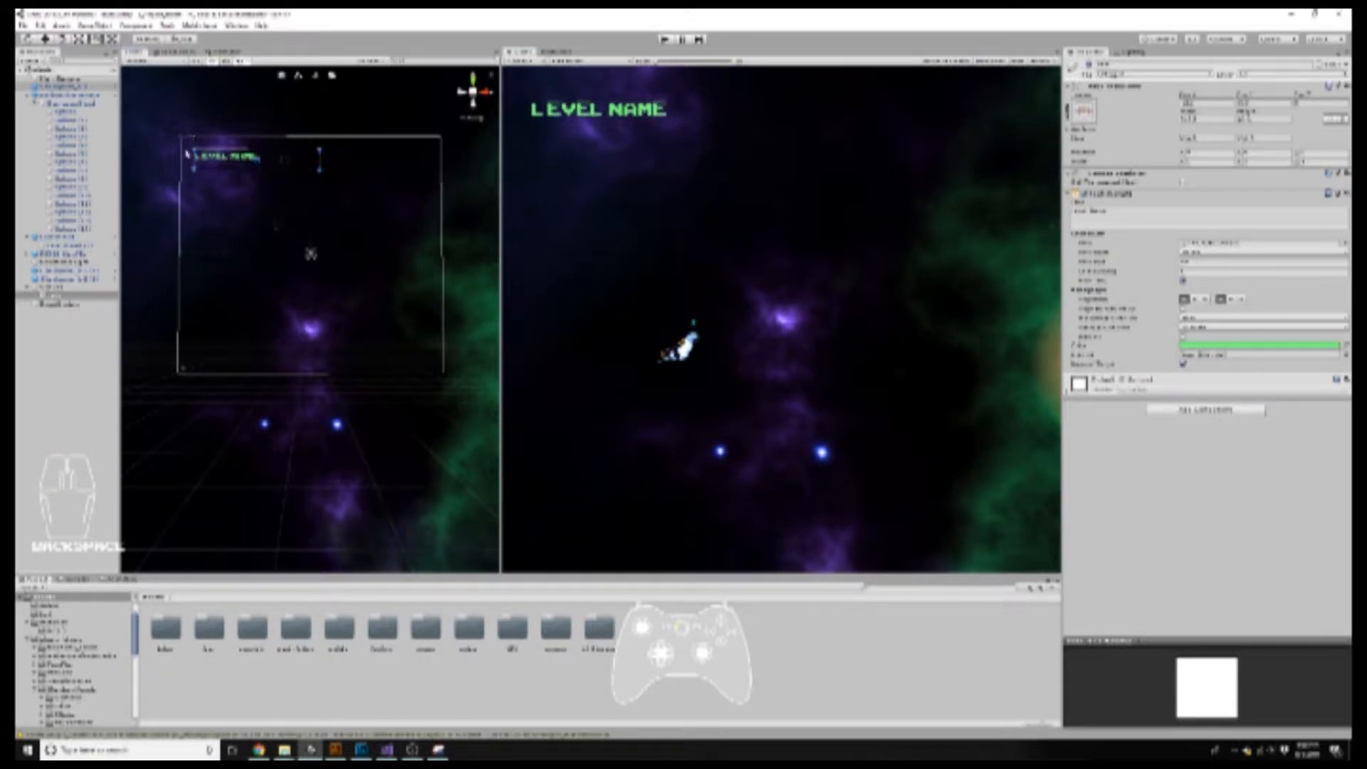
click(1084, 113)
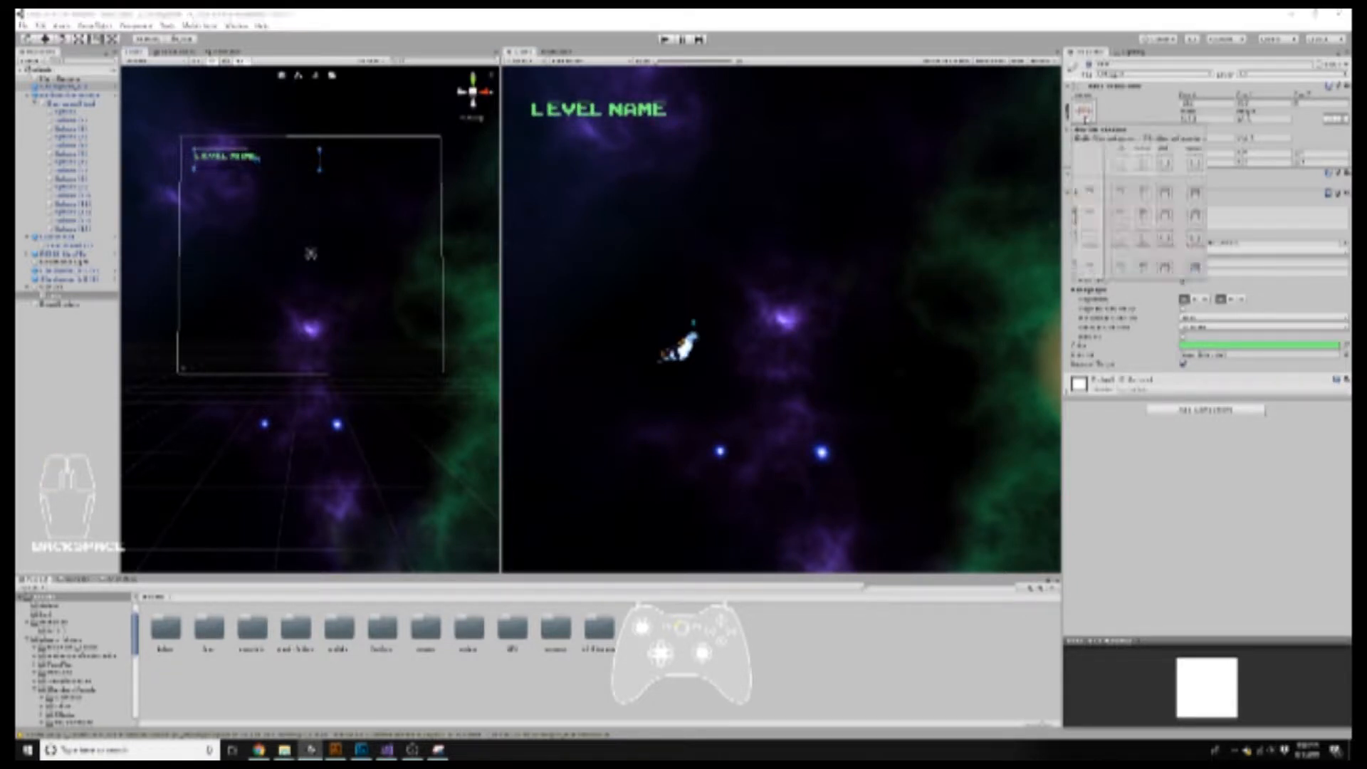
click(1121, 195)
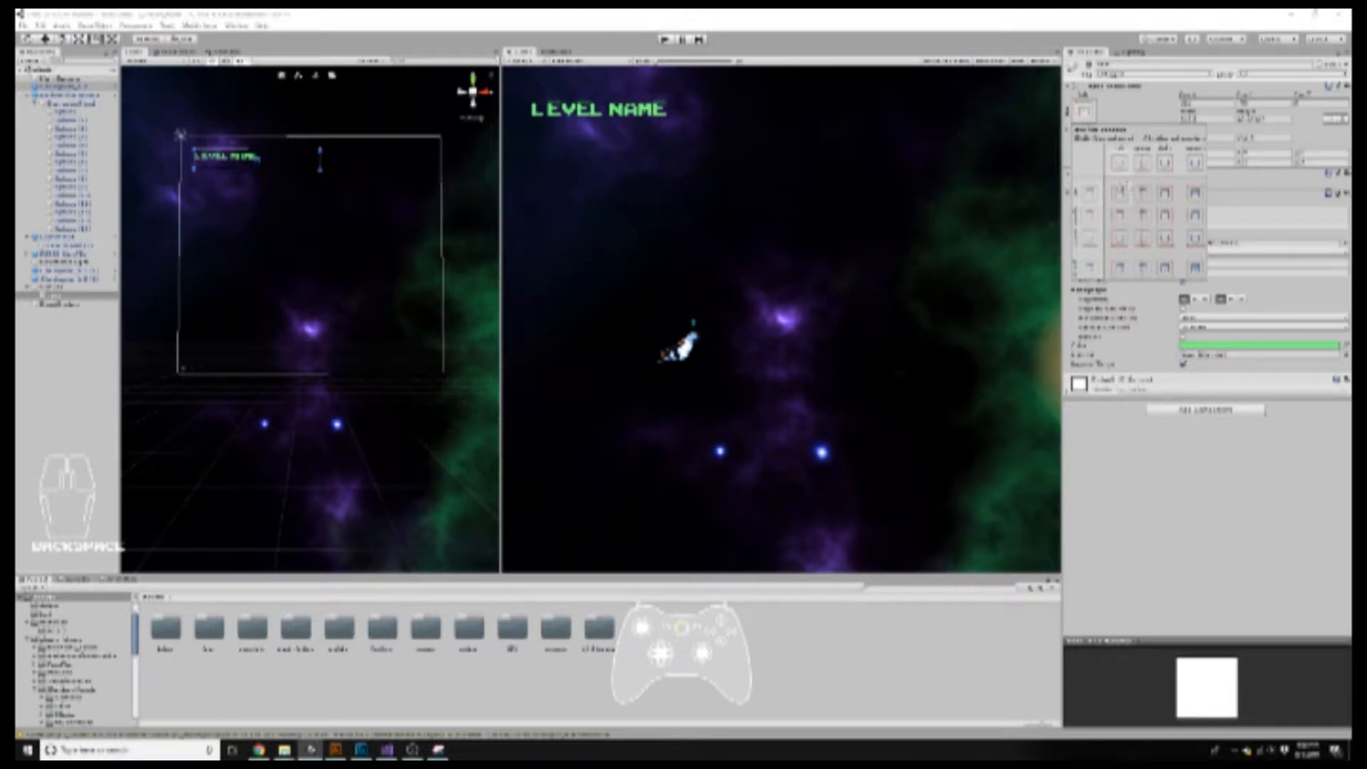
click(1191, 452)
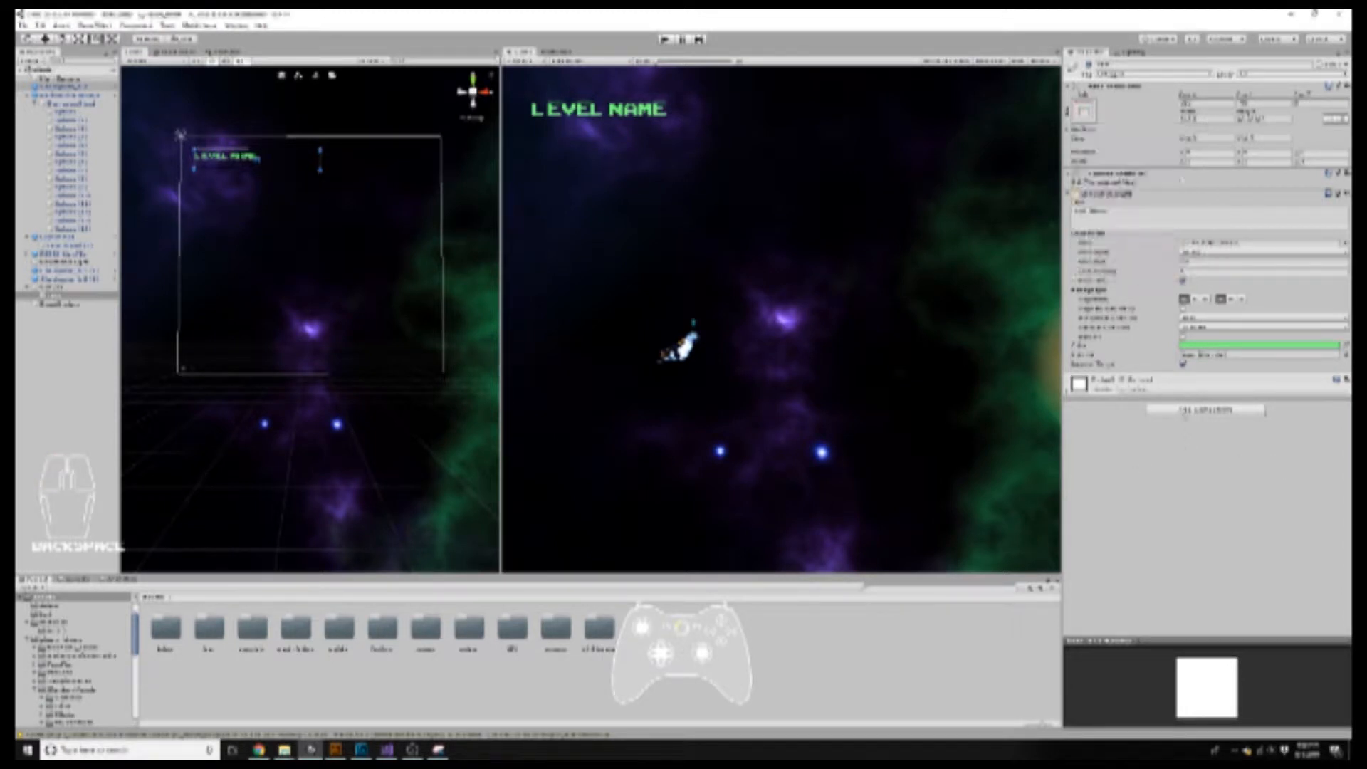
- Set the Canvas Scaler to Scale With Screen Size and test the scaling by resizing the Game view
click(69, 289)
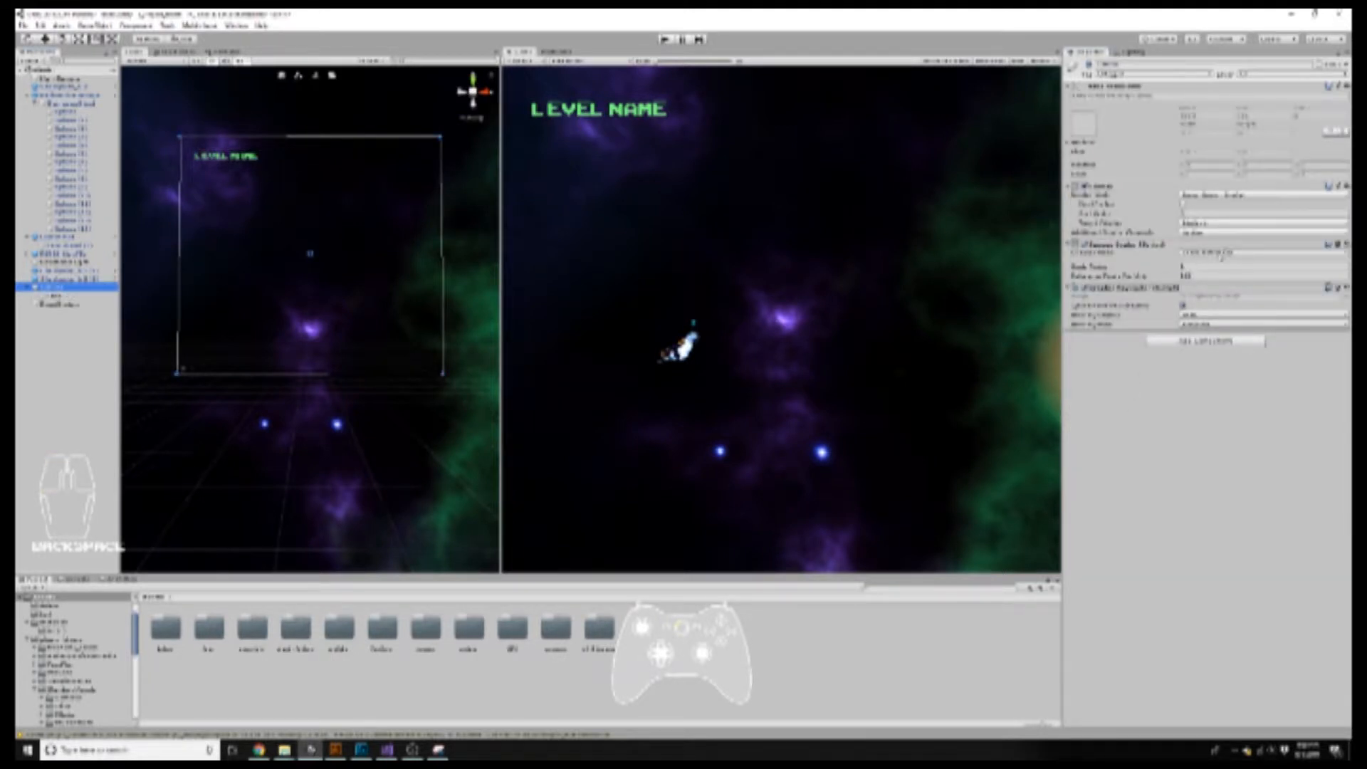
click(1221, 254)
click(1232, 276)
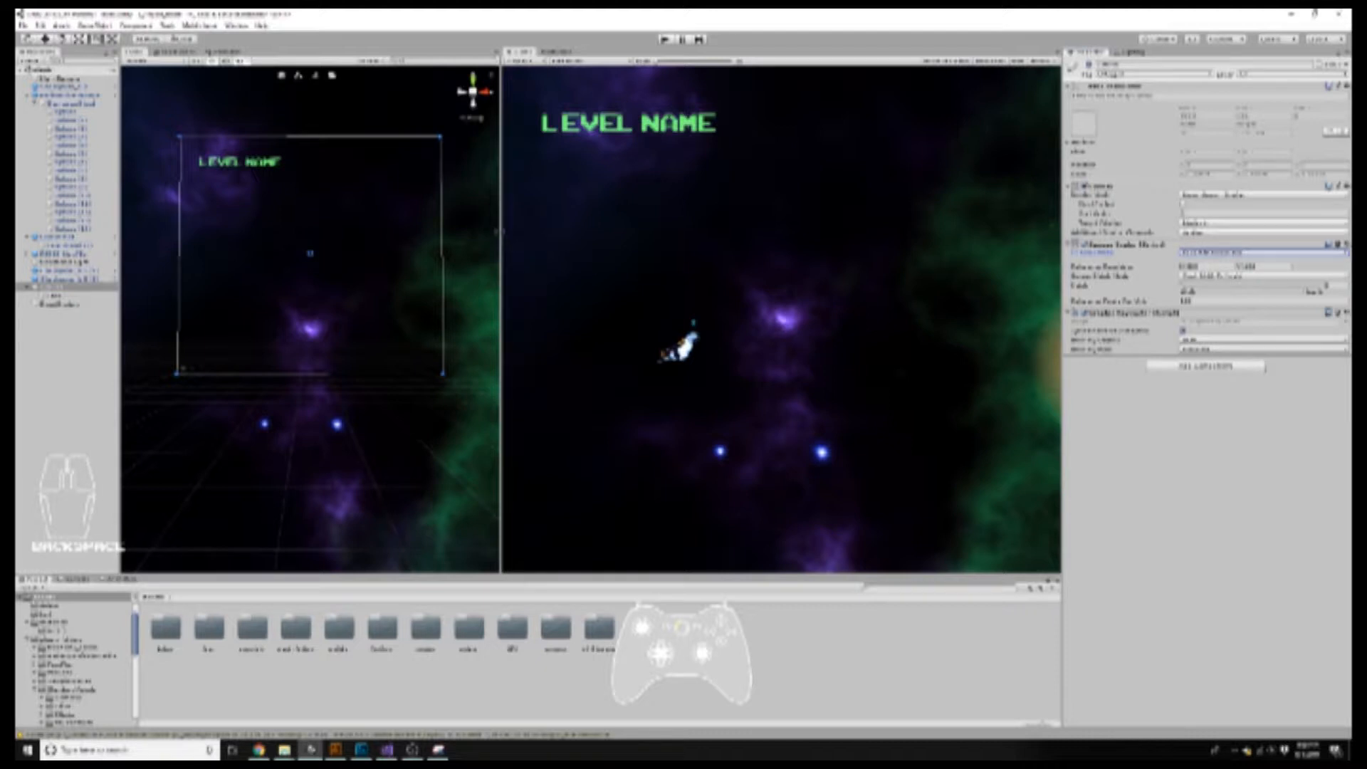
drag(501, 239, 453, 278)
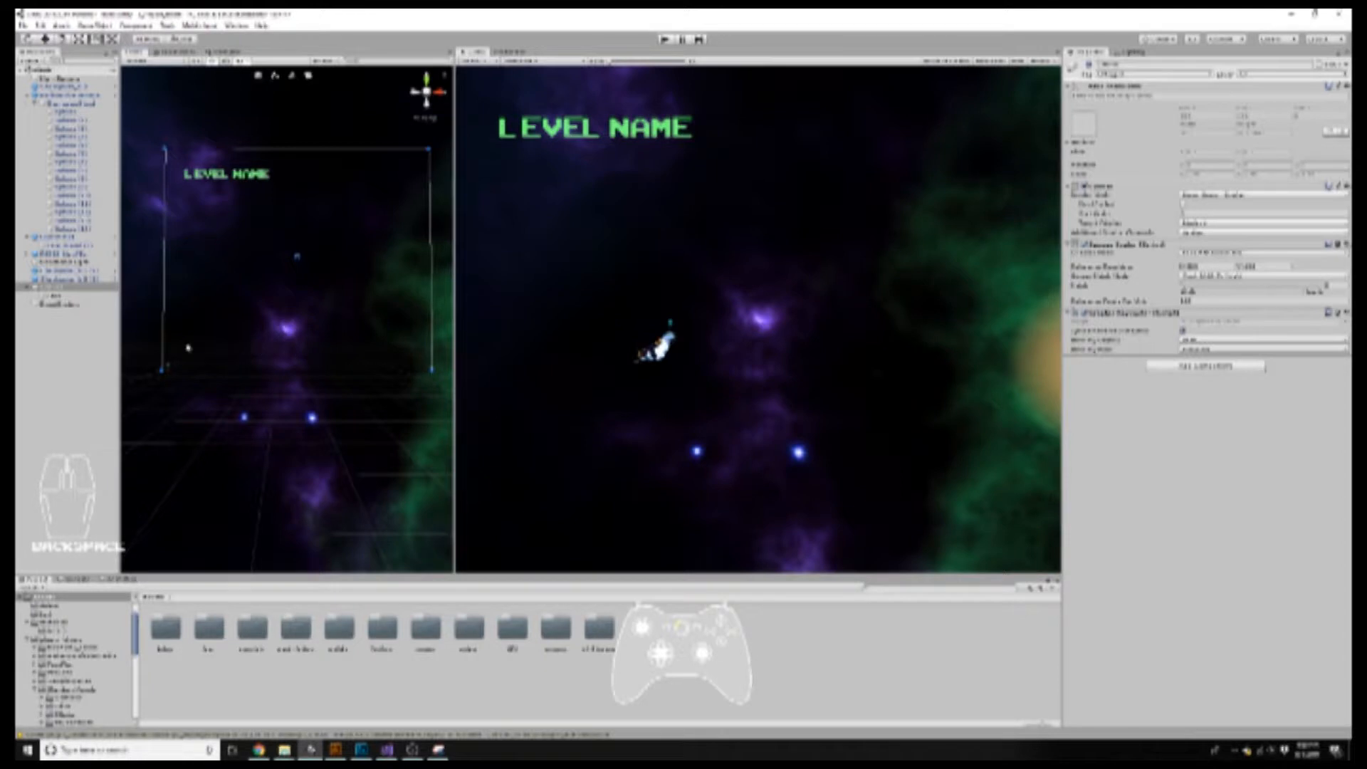
drag(455, 246, 509, 246)
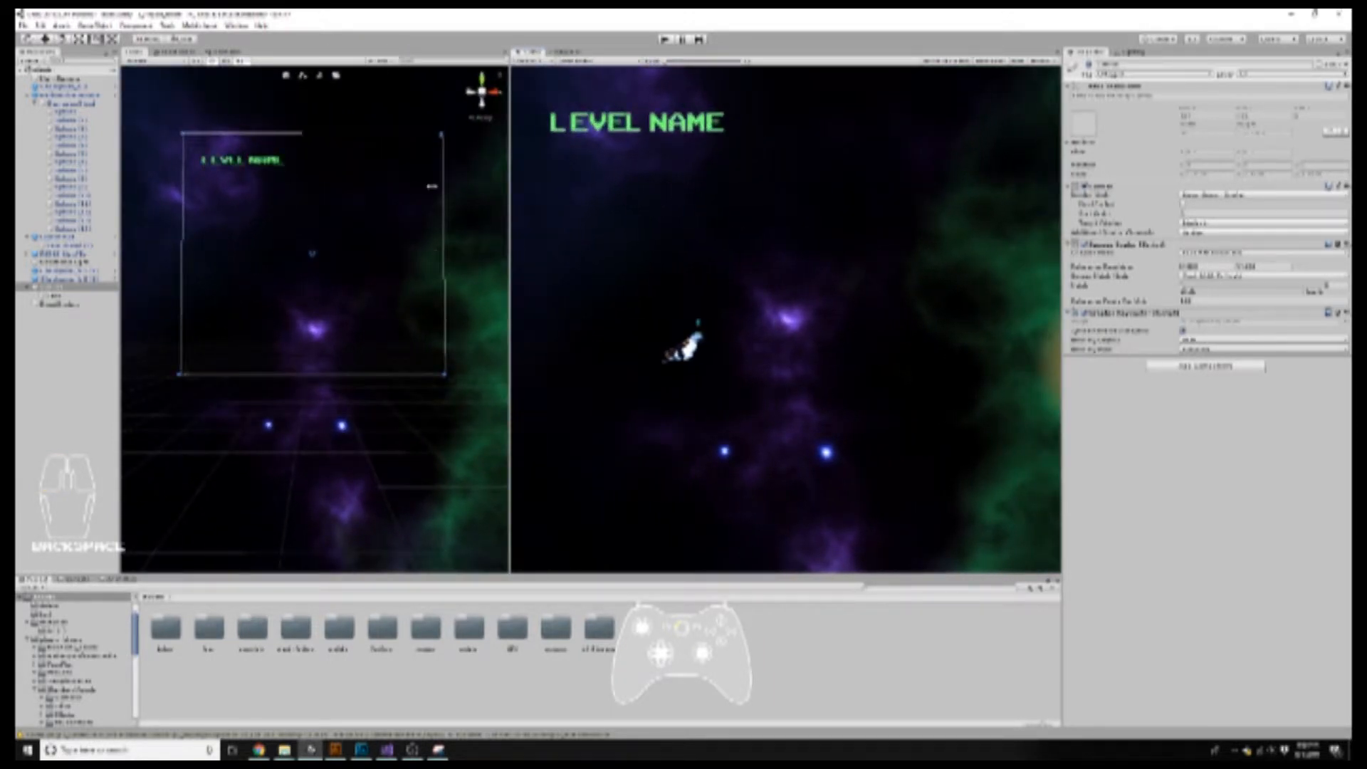
- Rename the canvas's Text object to "Level Name"
click(57, 296)
right_click(71, 297)
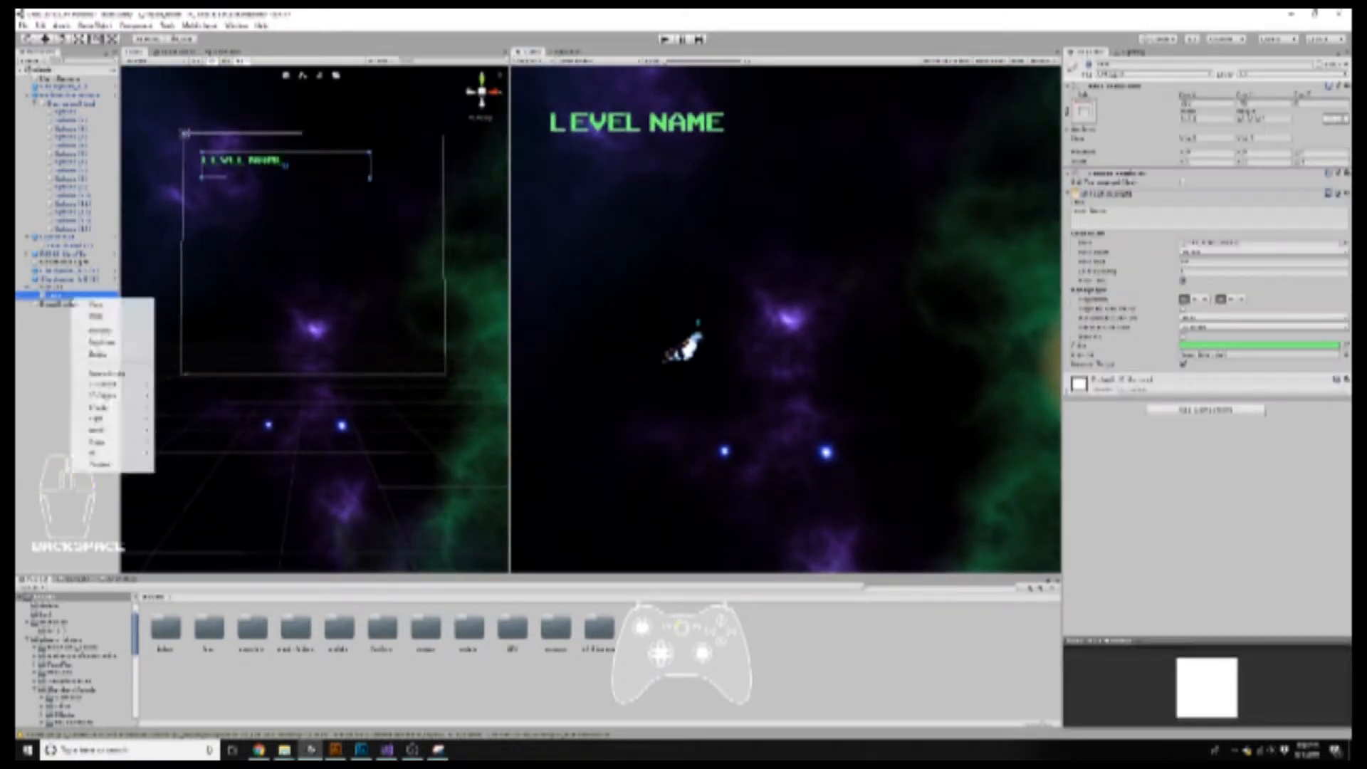
click(117, 332)
text(Level Name)
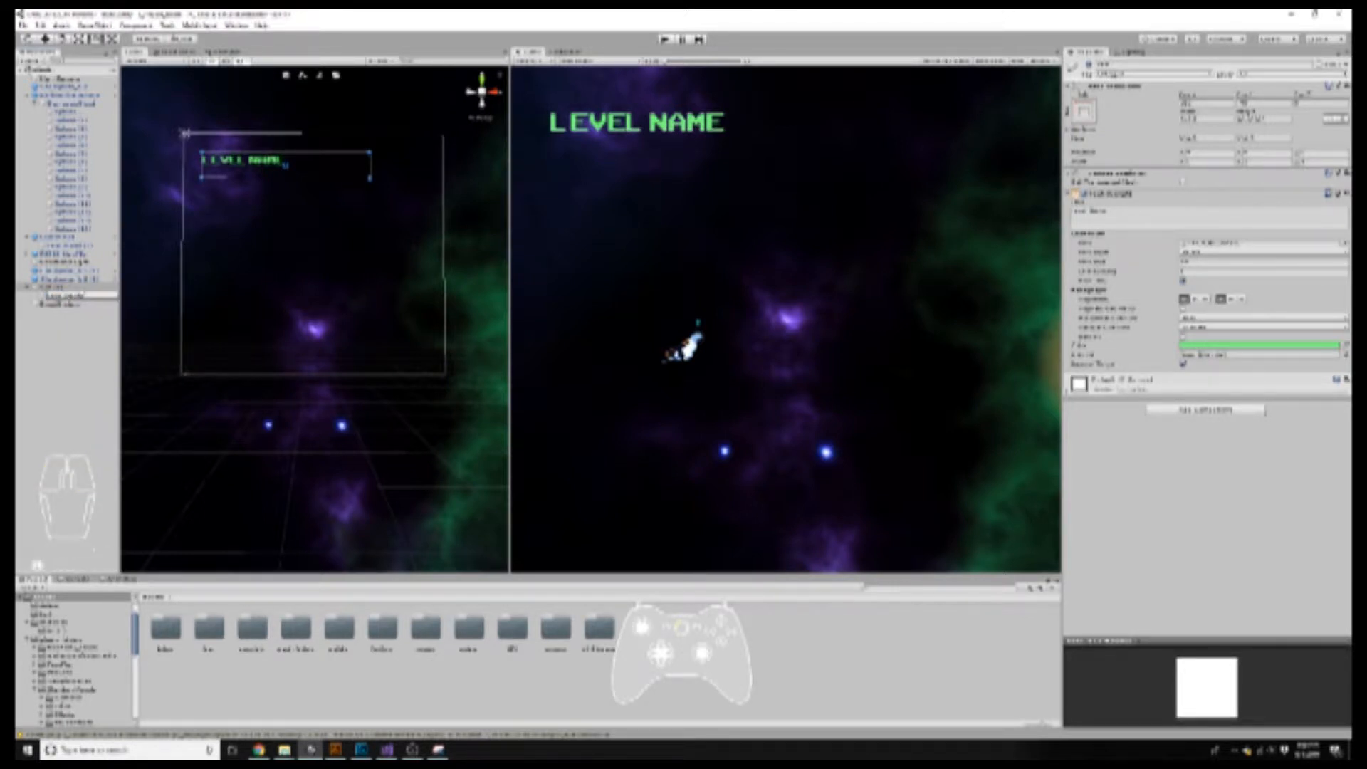
click(77, 303)
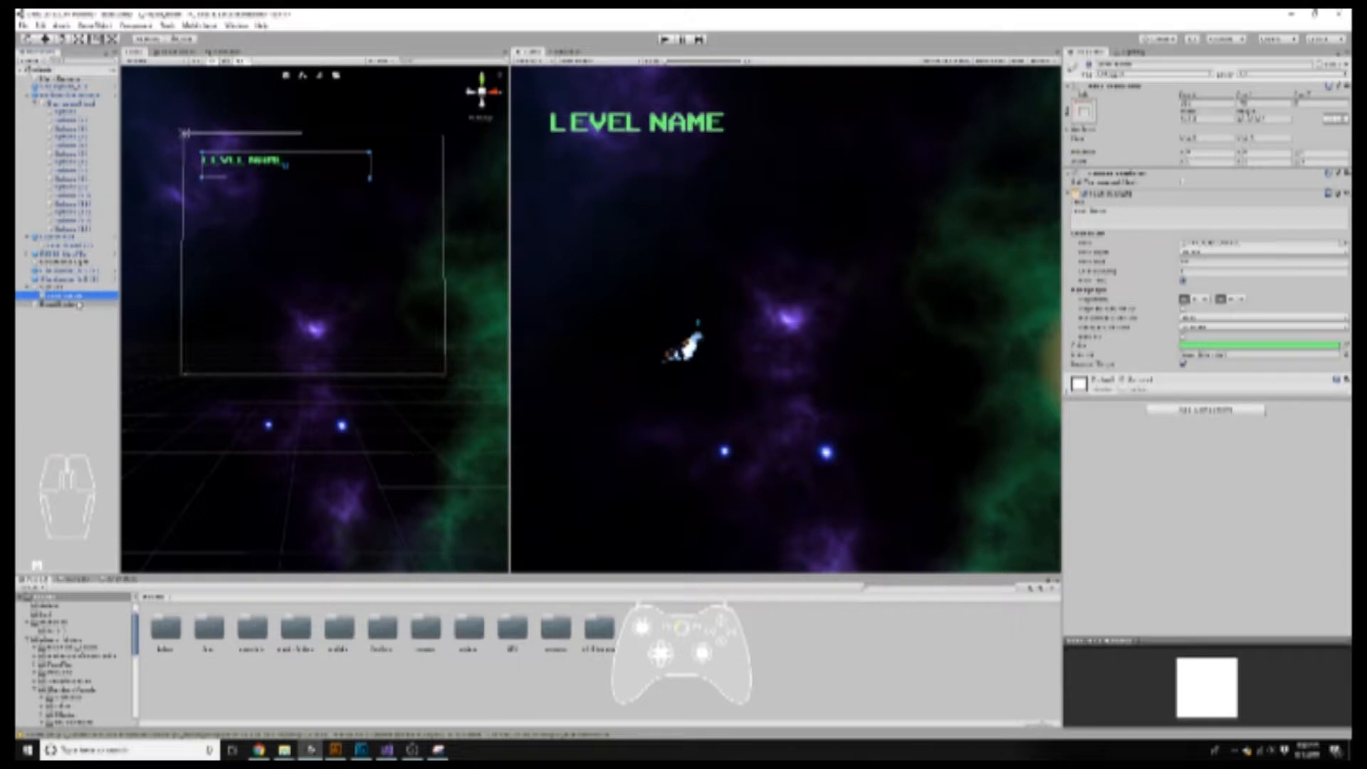
- Duplicate the Level Name text, place the copy directly below it and change its content to "SCORE"
key(ctrl+d)
drag(244, 167, 248, 184)
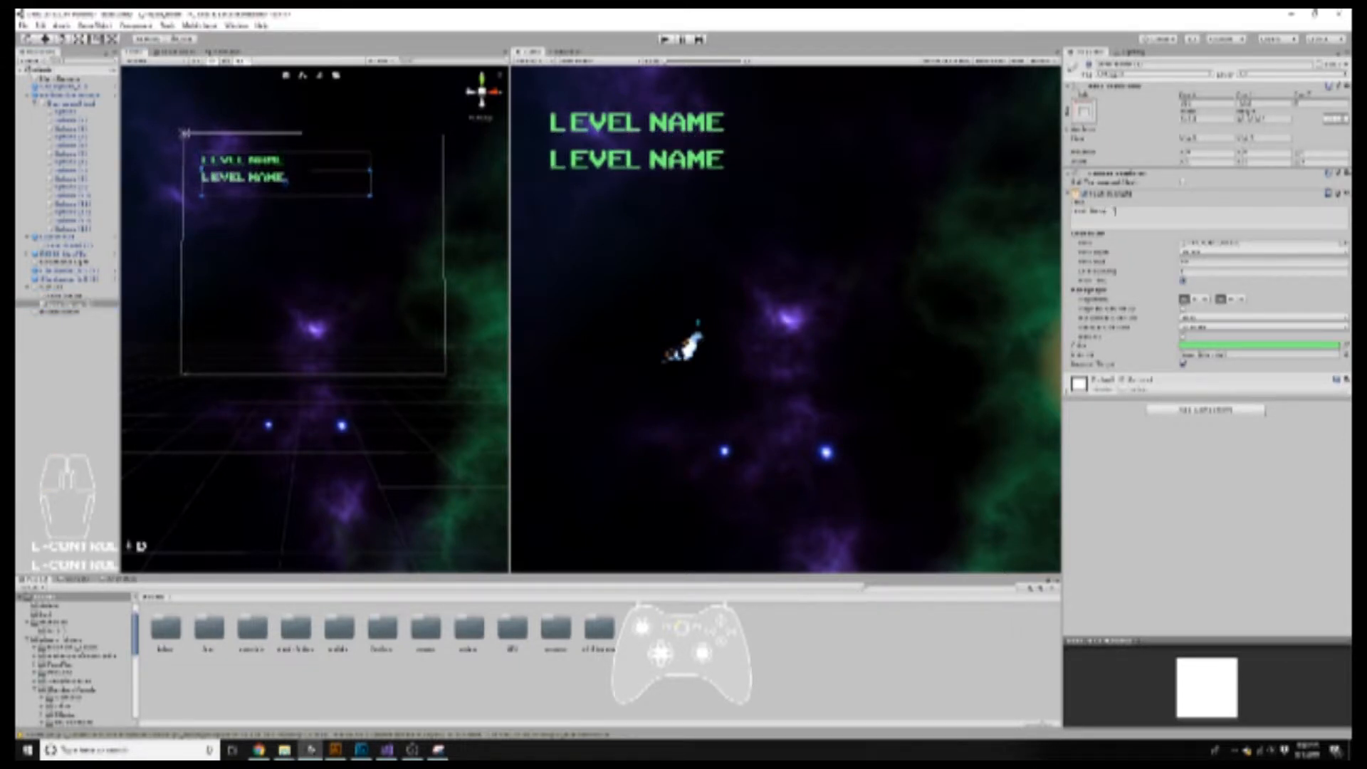
drag(1115, 212, 918, 191)
text(SCORE)
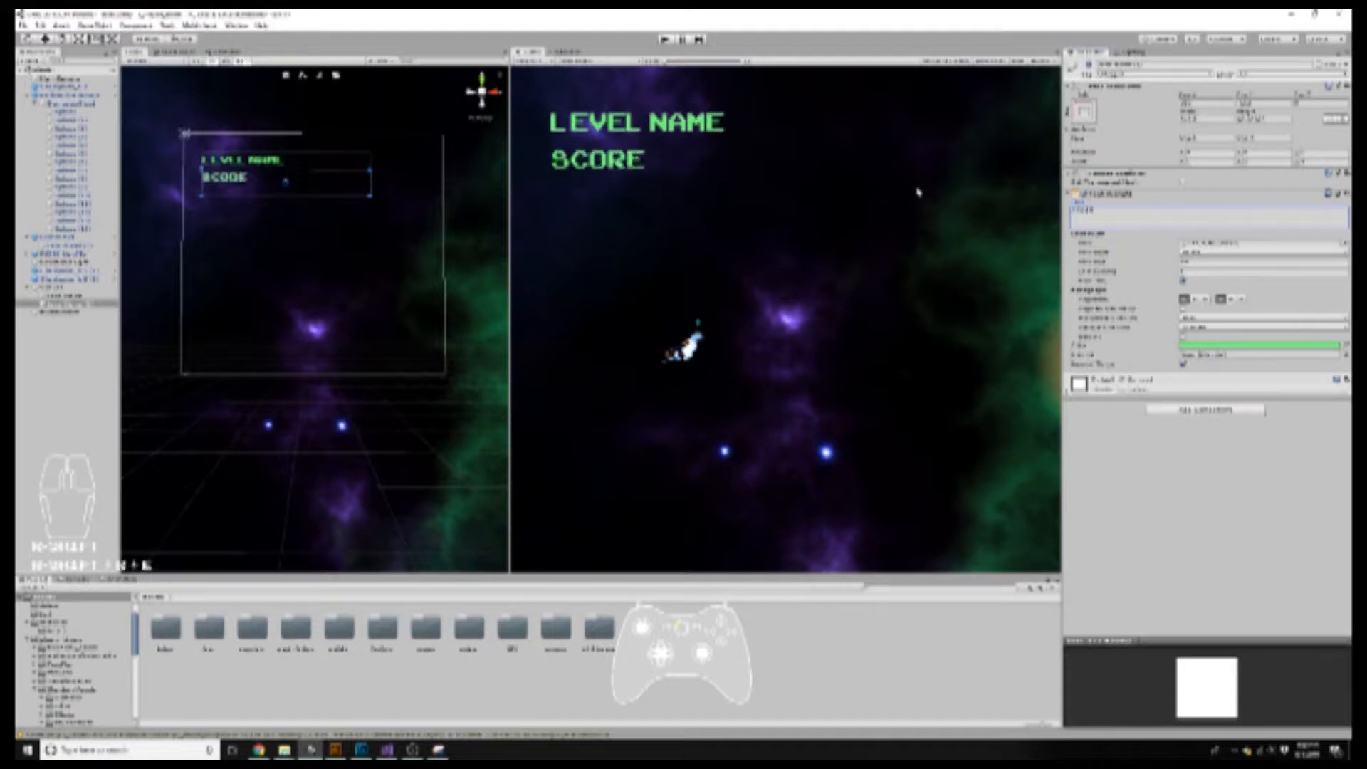
- Add a UI Panel to the Canvas and shrink it to a small box near the canvas's lower-right corner
click(50, 286)
right_click(60, 288)
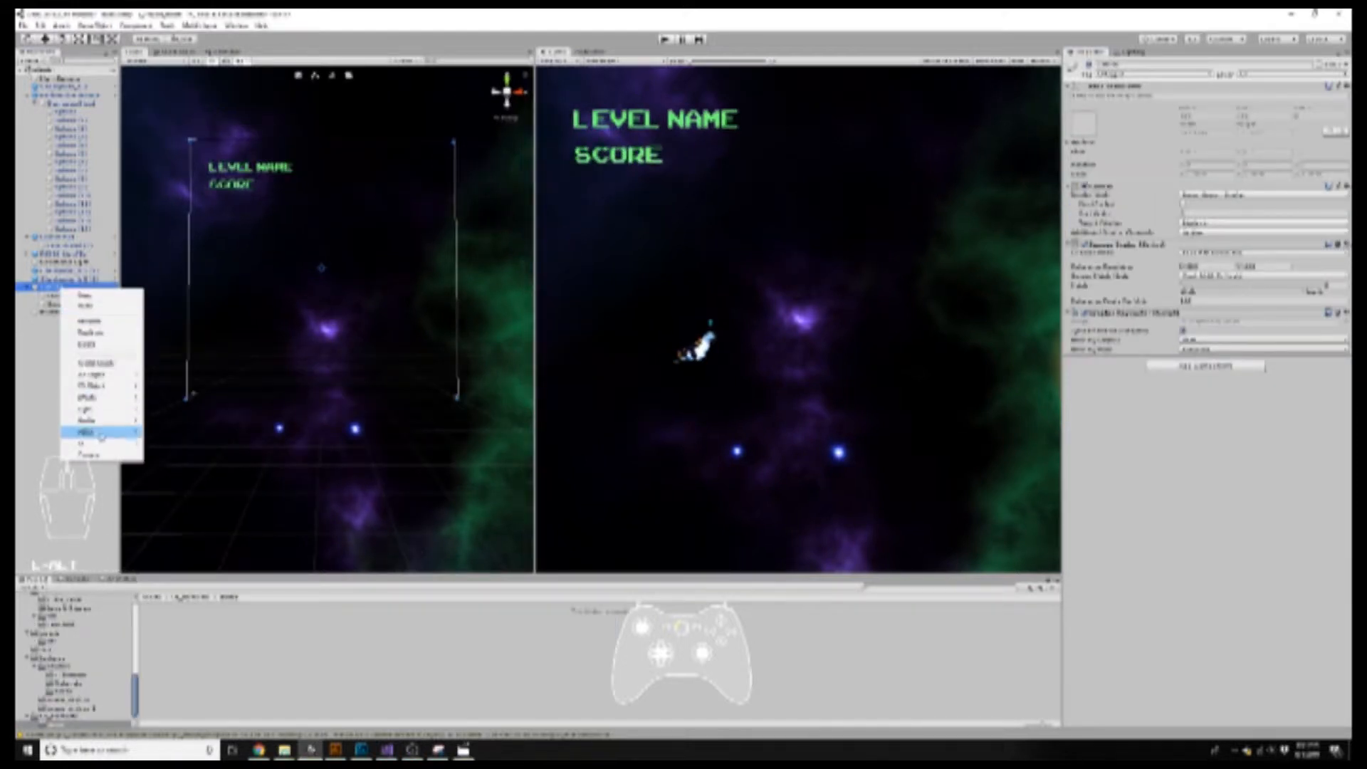
mouse_move(129, 445)
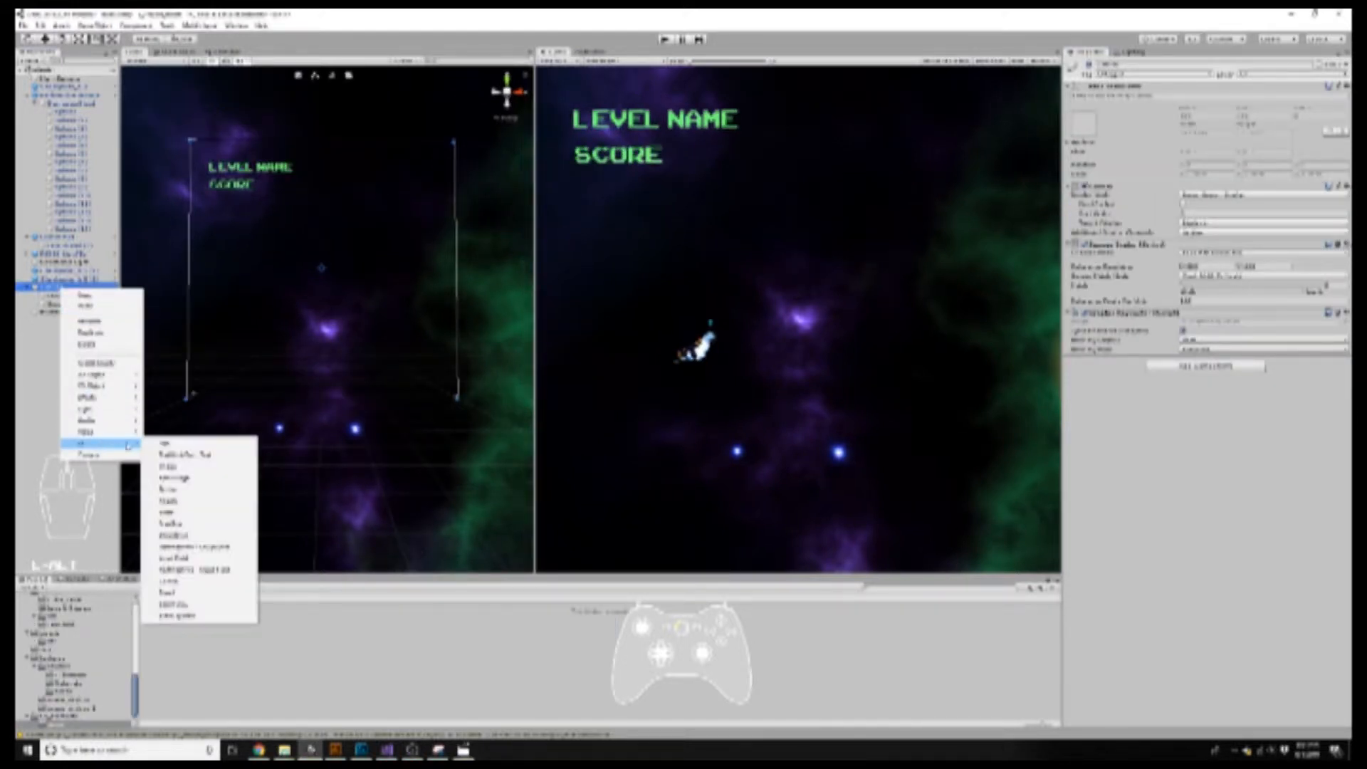
click(174, 593)
drag(189, 141, 430, 348)
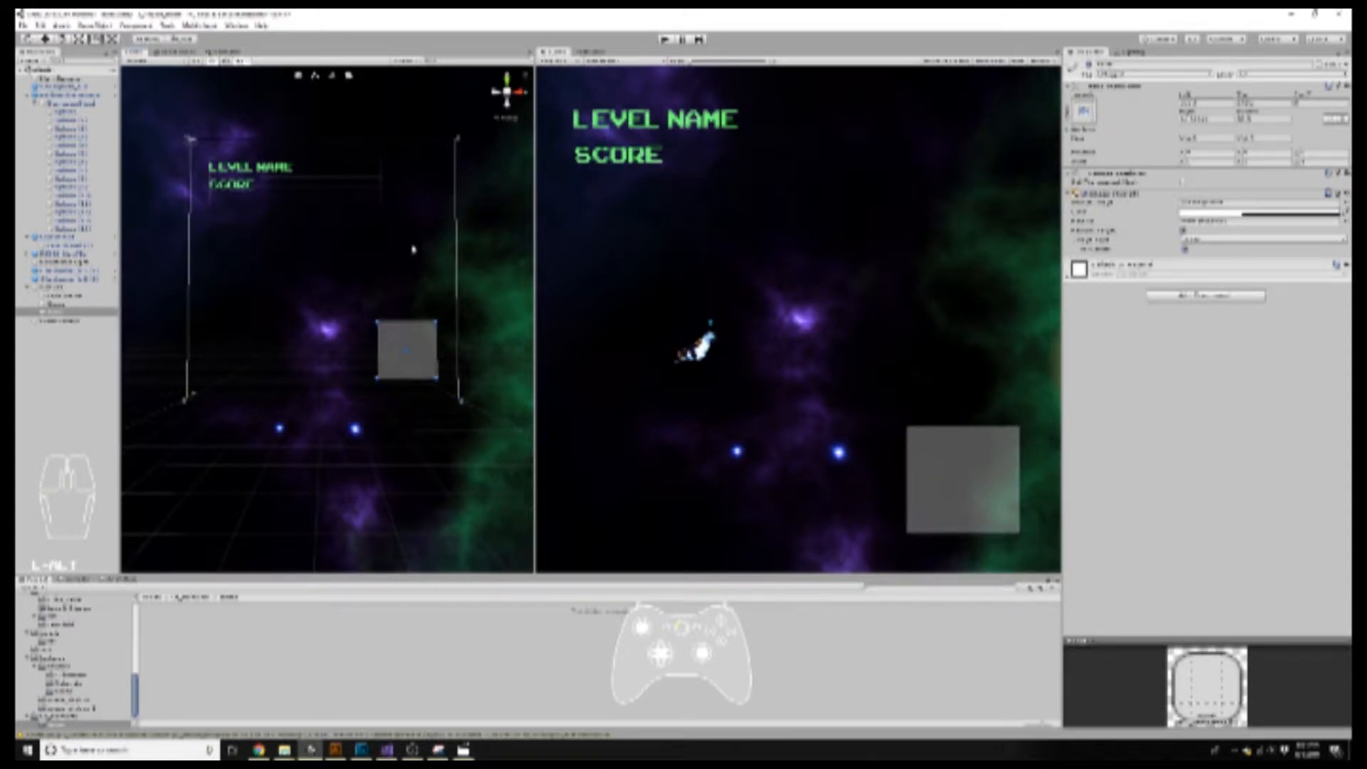
- Check how the panel stretches when the Game view is resized, and anchor the panel to the bottom right
drag(539, 221, 492, 277)
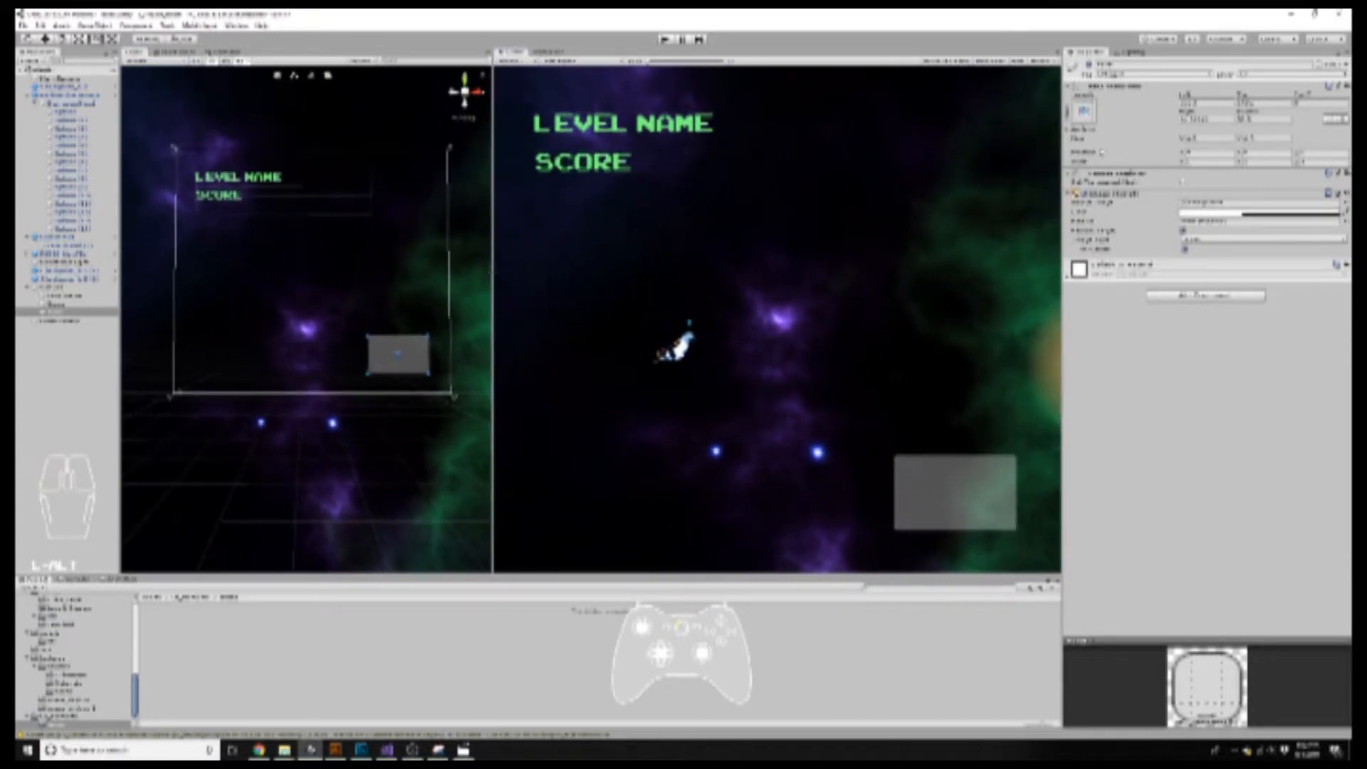
click(1083, 112)
click(1165, 237)
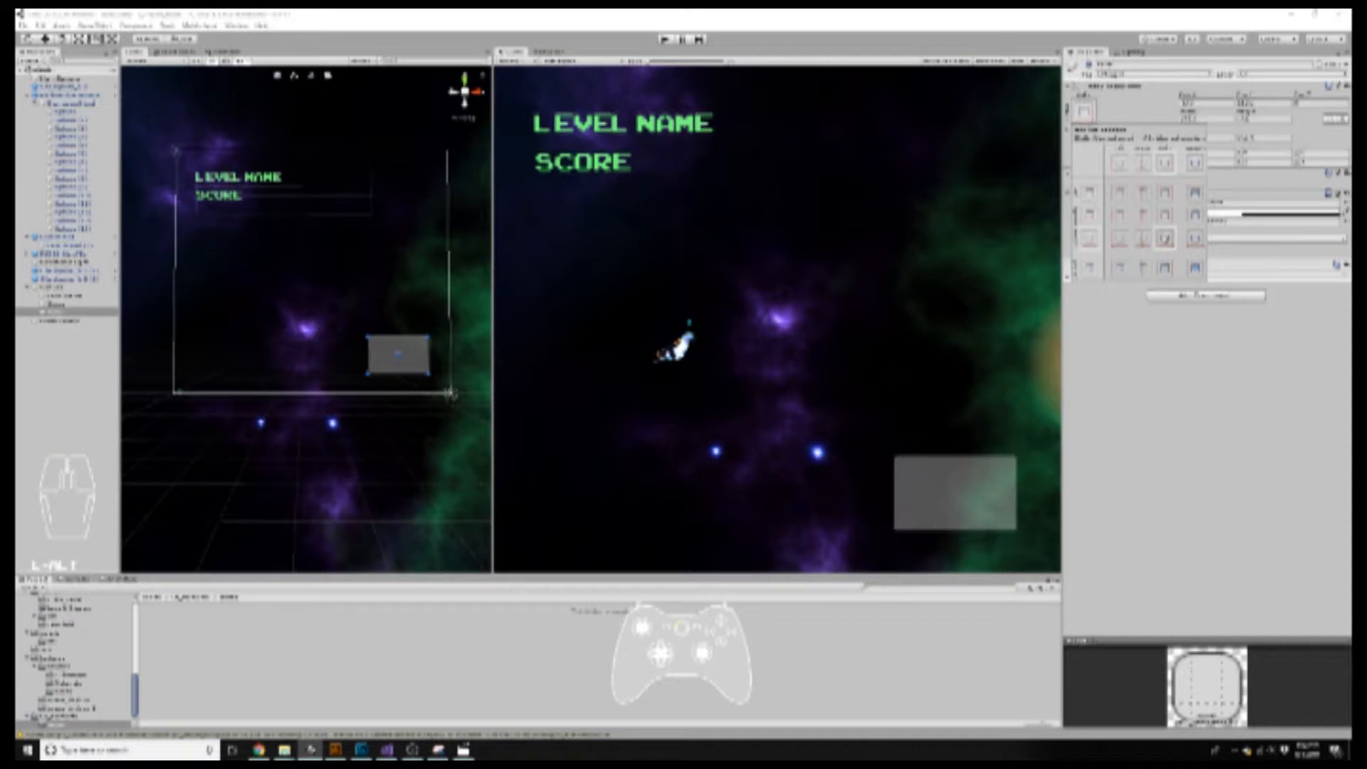
click(1215, 145)
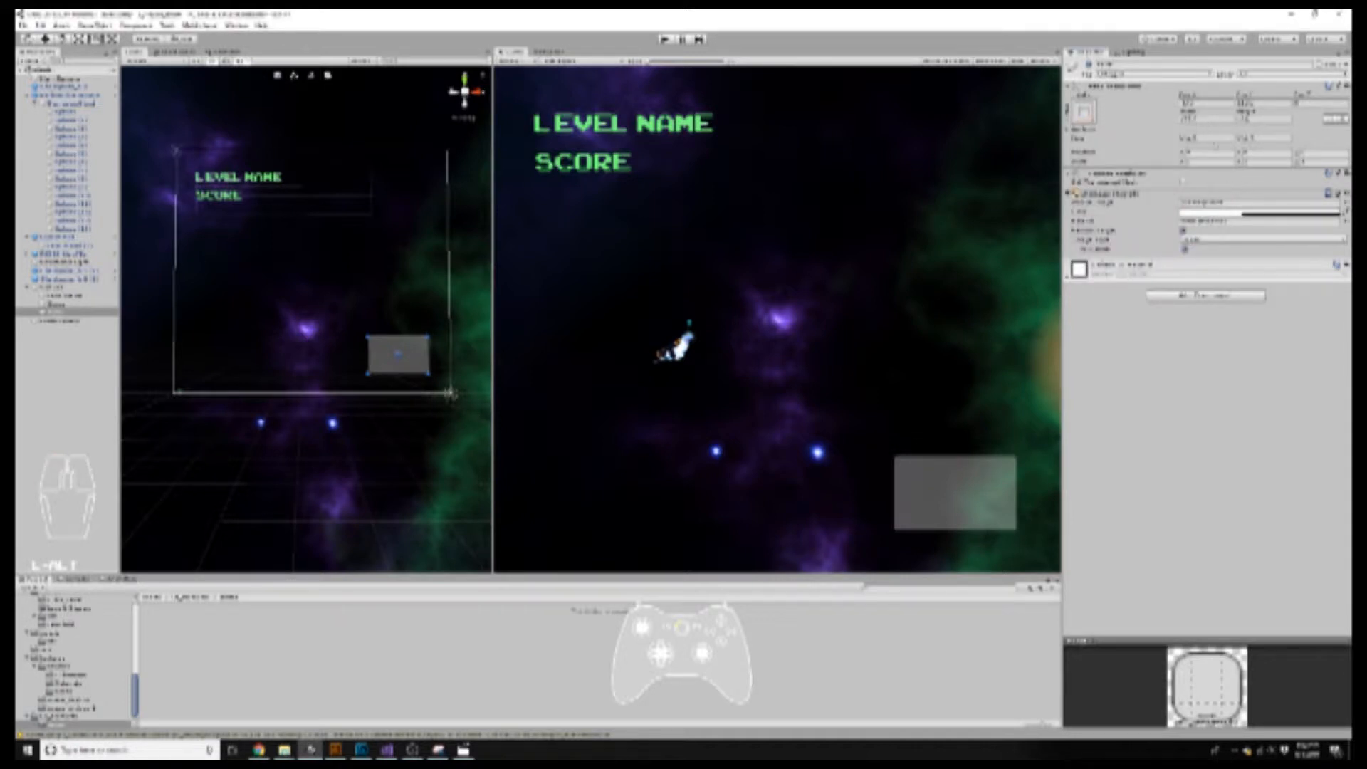
- Set the panel's width and height to 55
click(1215, 118)
text(55)
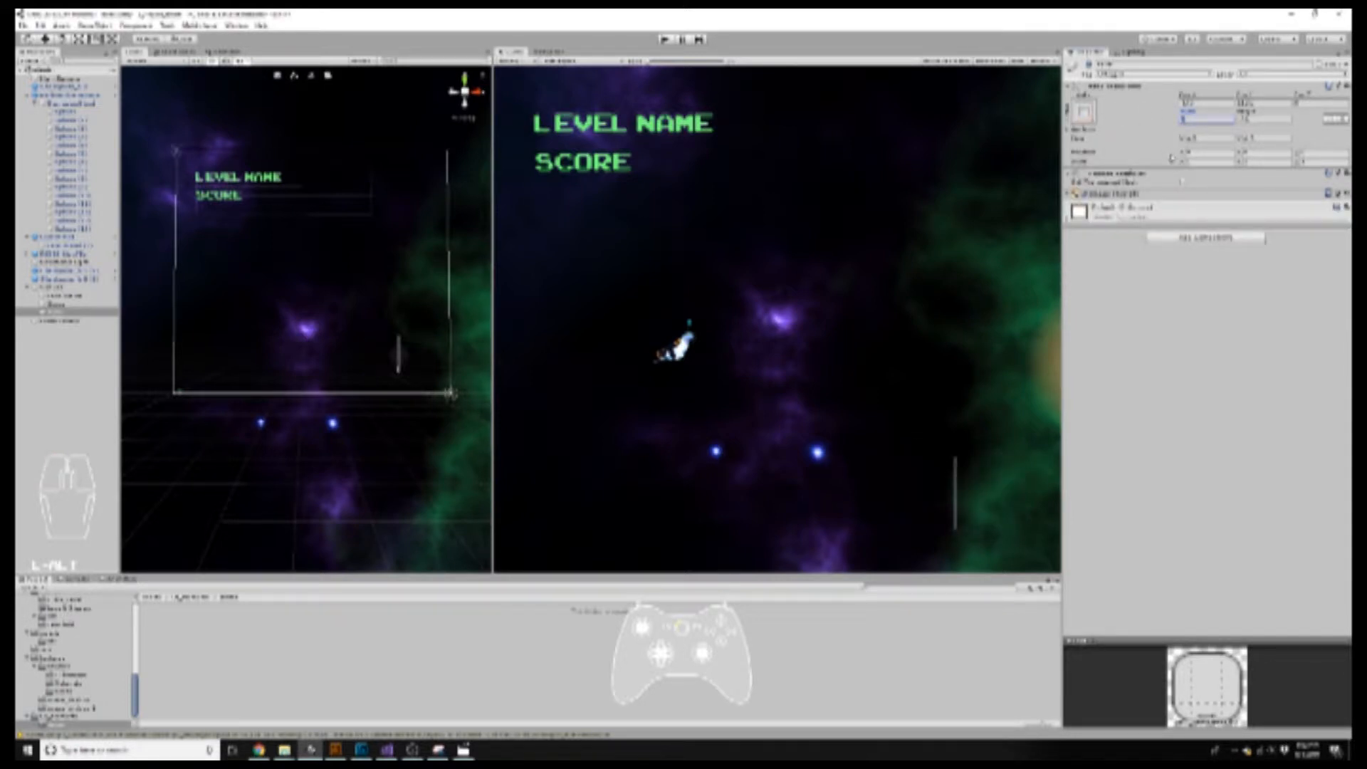
click(1265, 118)
text(55)
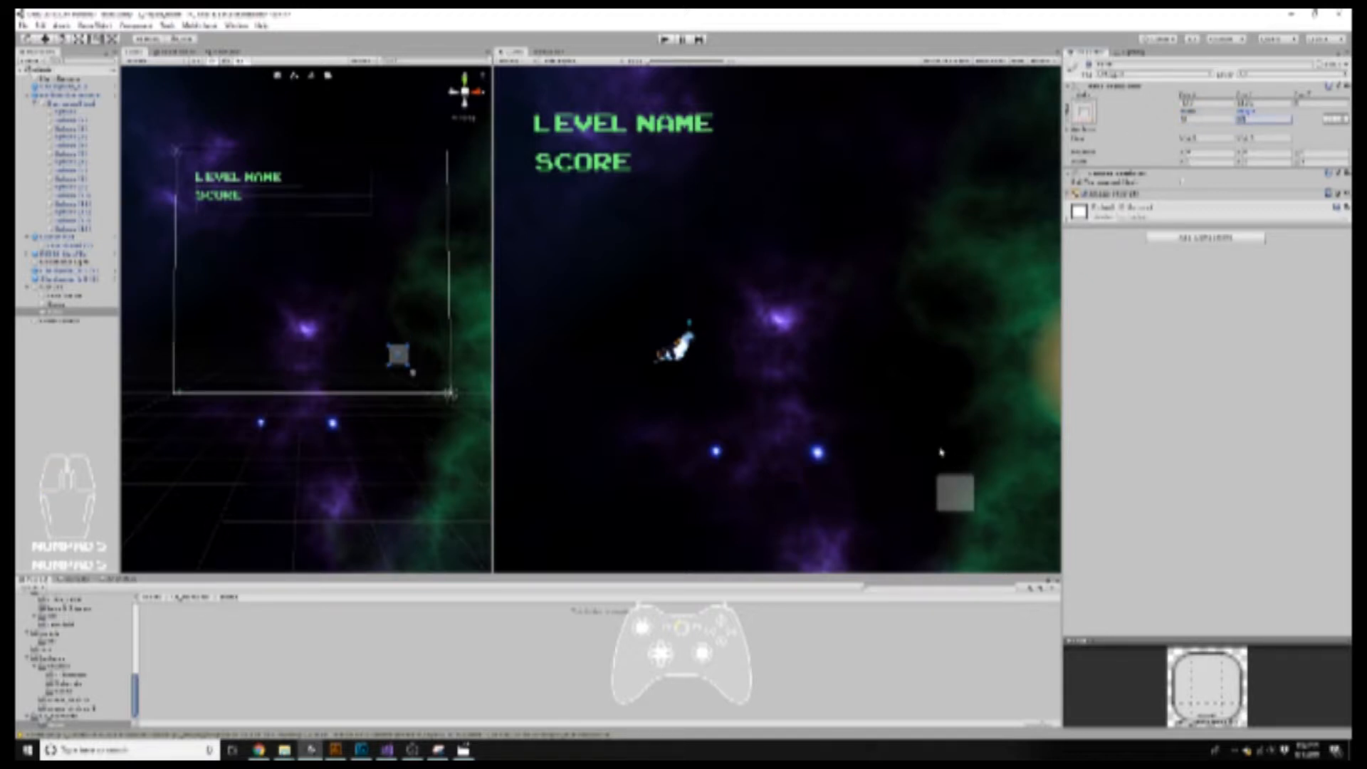
- Enlarge the small panel proportionally on the canvas and rename it Health_Bar
shift+drag(409, 366, 374, 356)
drag(493, 305, 499, 353)
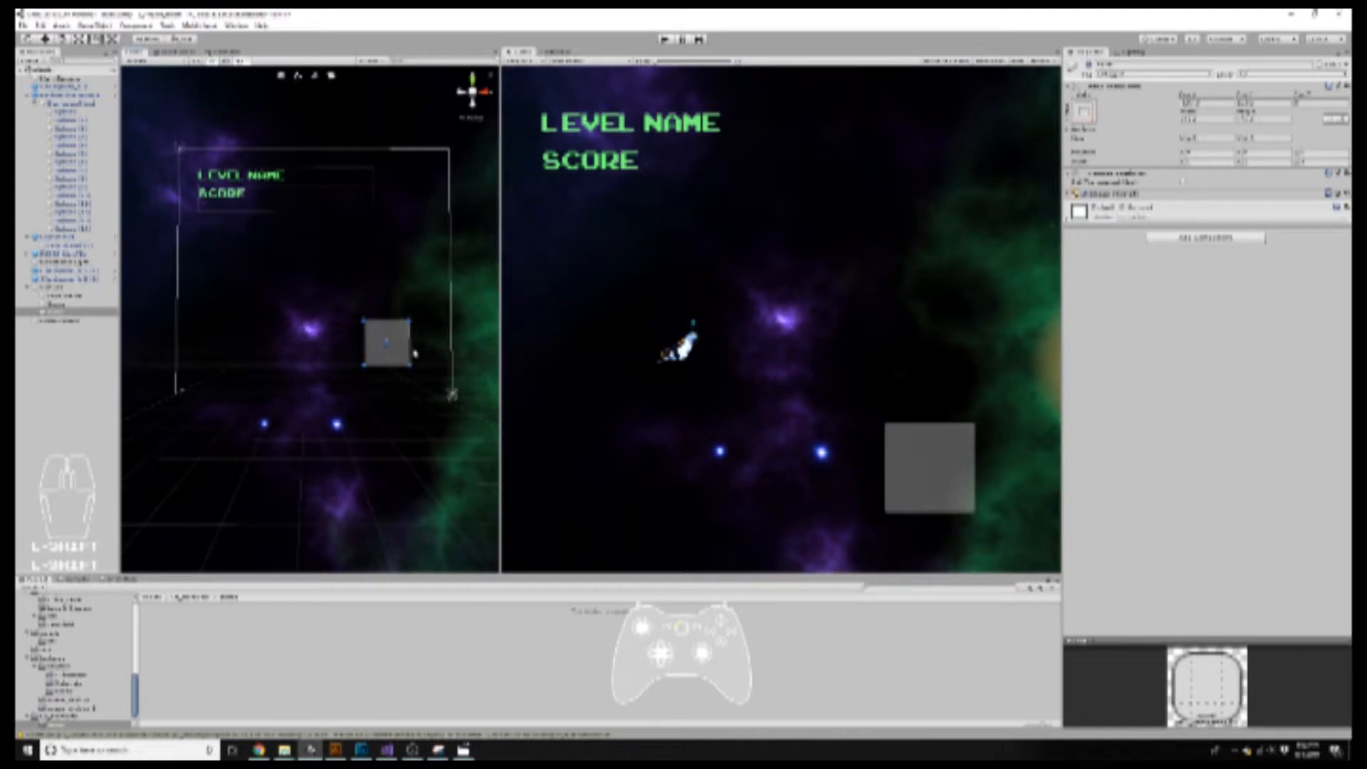
right_click(64, 311)
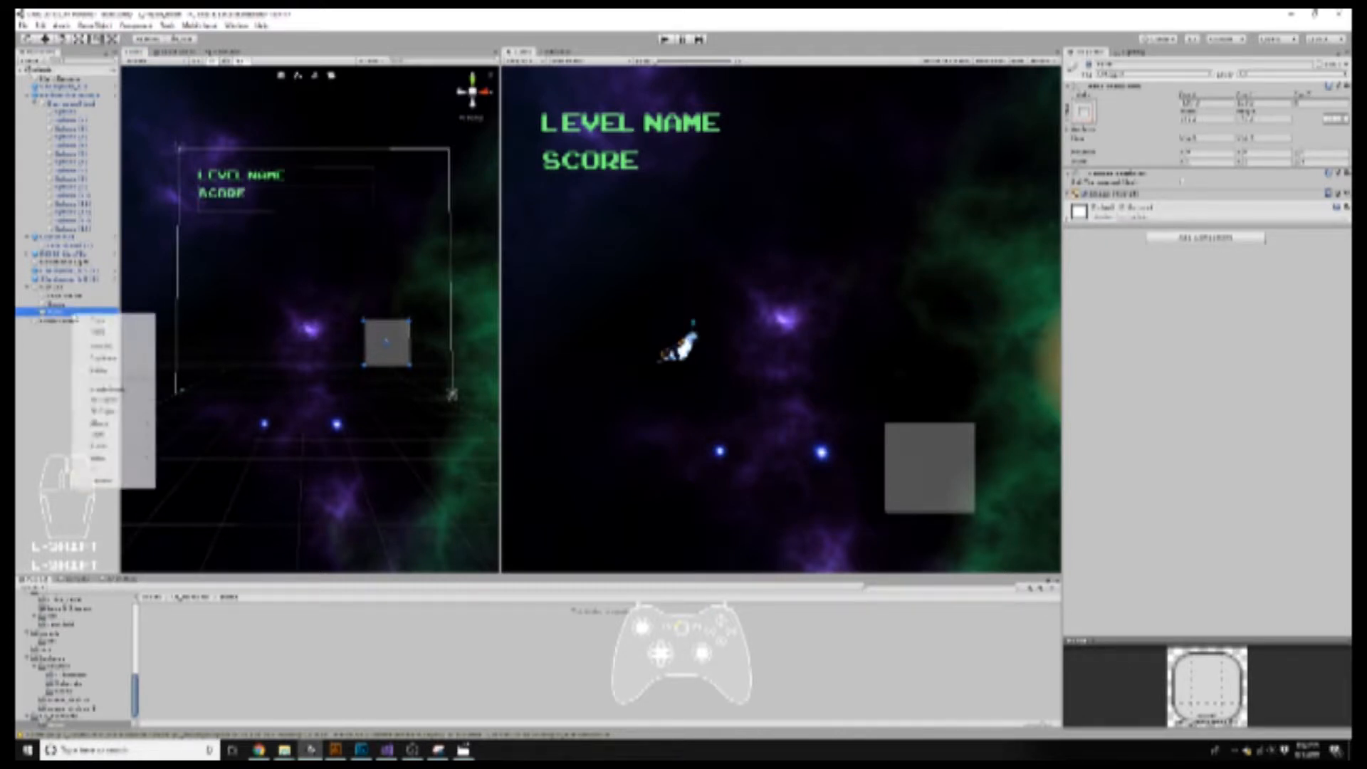
click(107, 347)
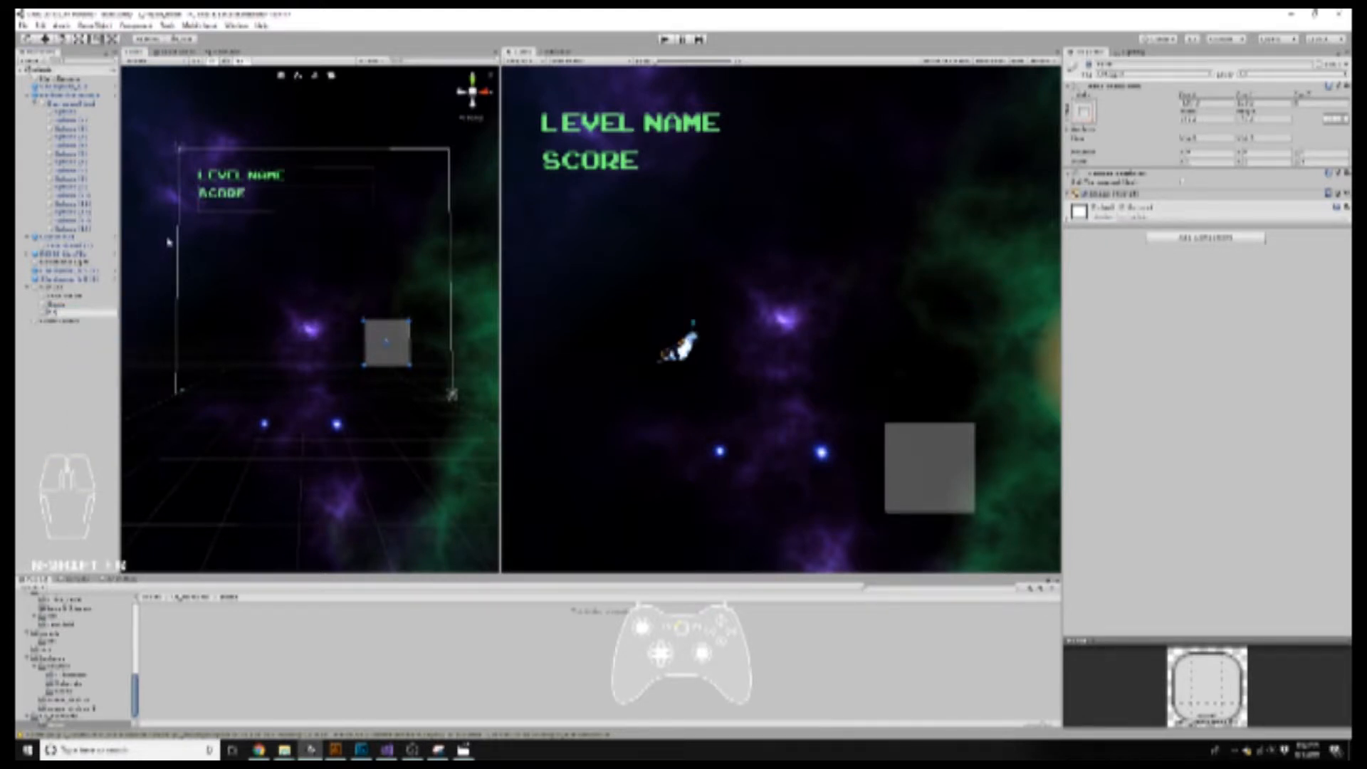
text(Health_Bar)
click(54, 311)
- Rename the Canvas object as PlayUI and reselect its panel
click(55, 288)
right_click(55, 288)
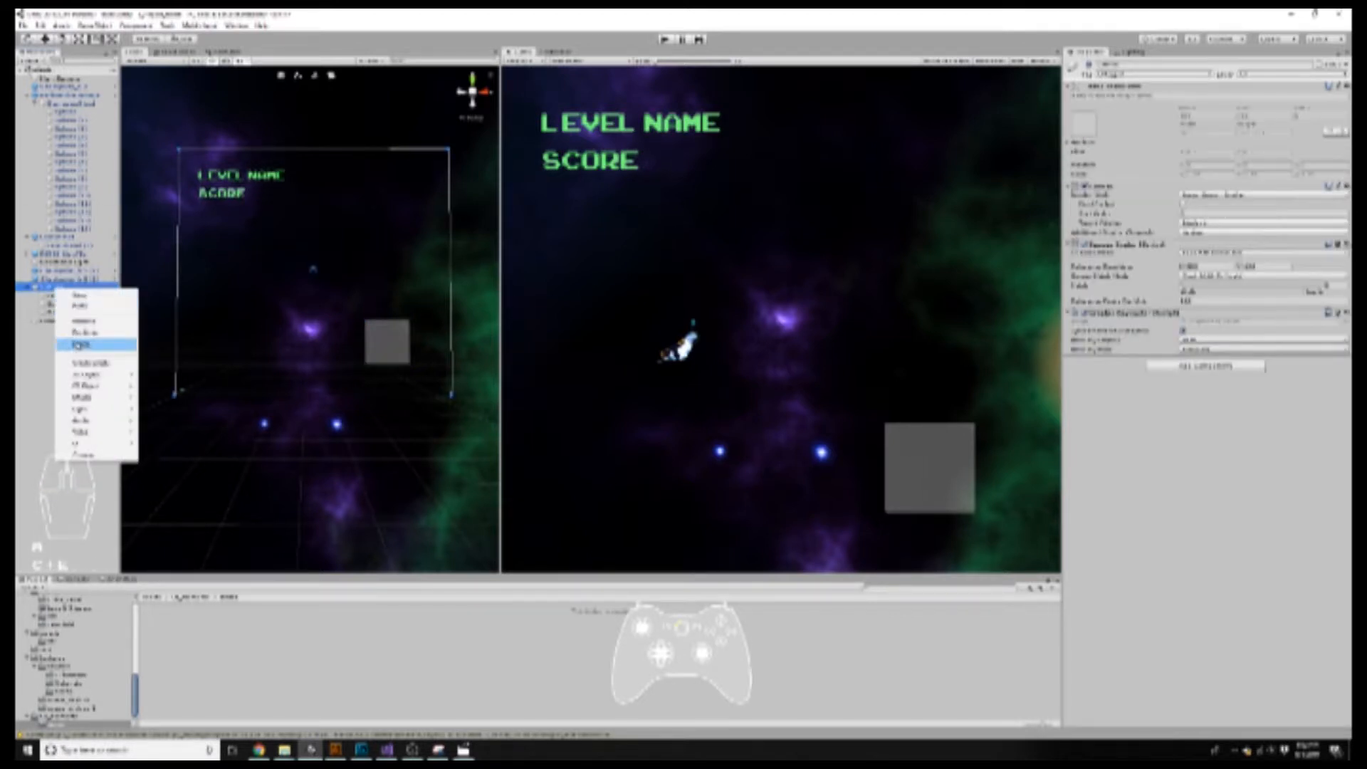
click(72, 314)
text(PlayUI)
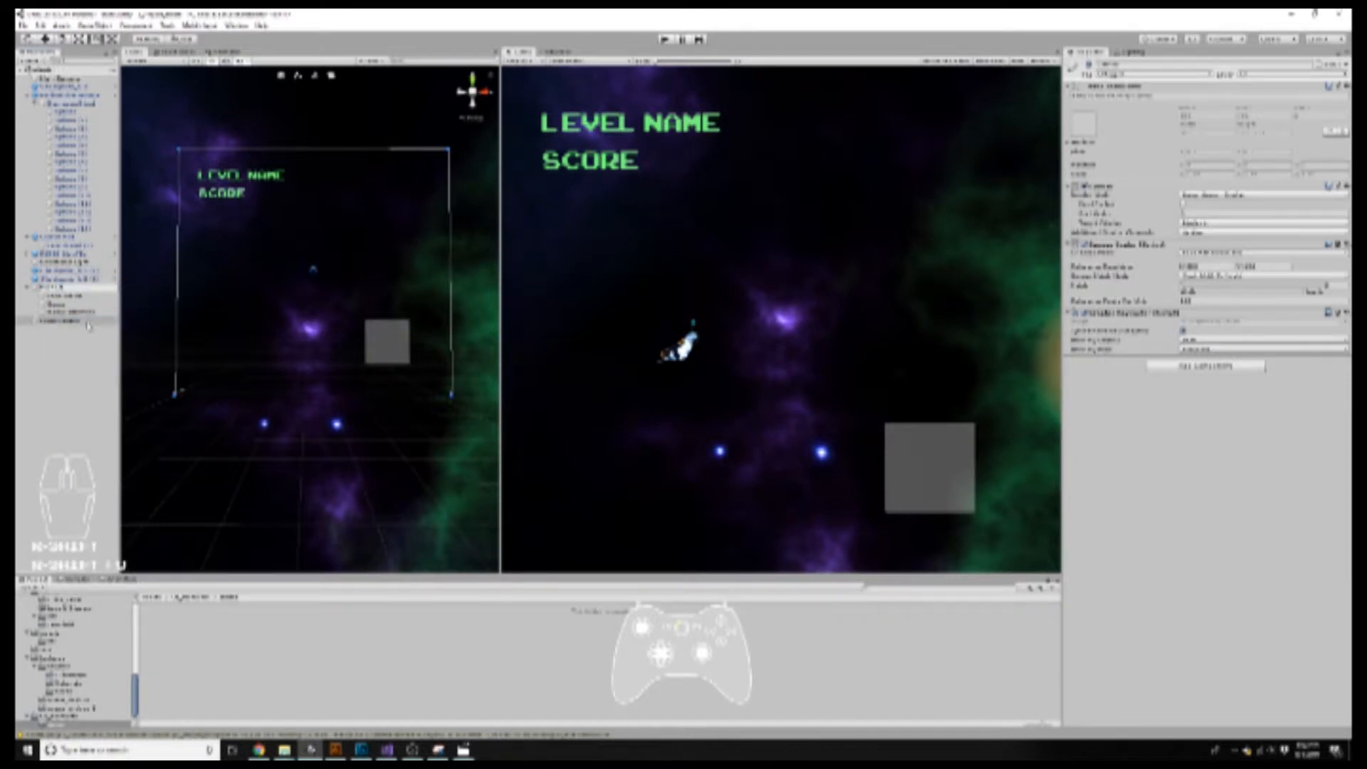
click(85, 313)
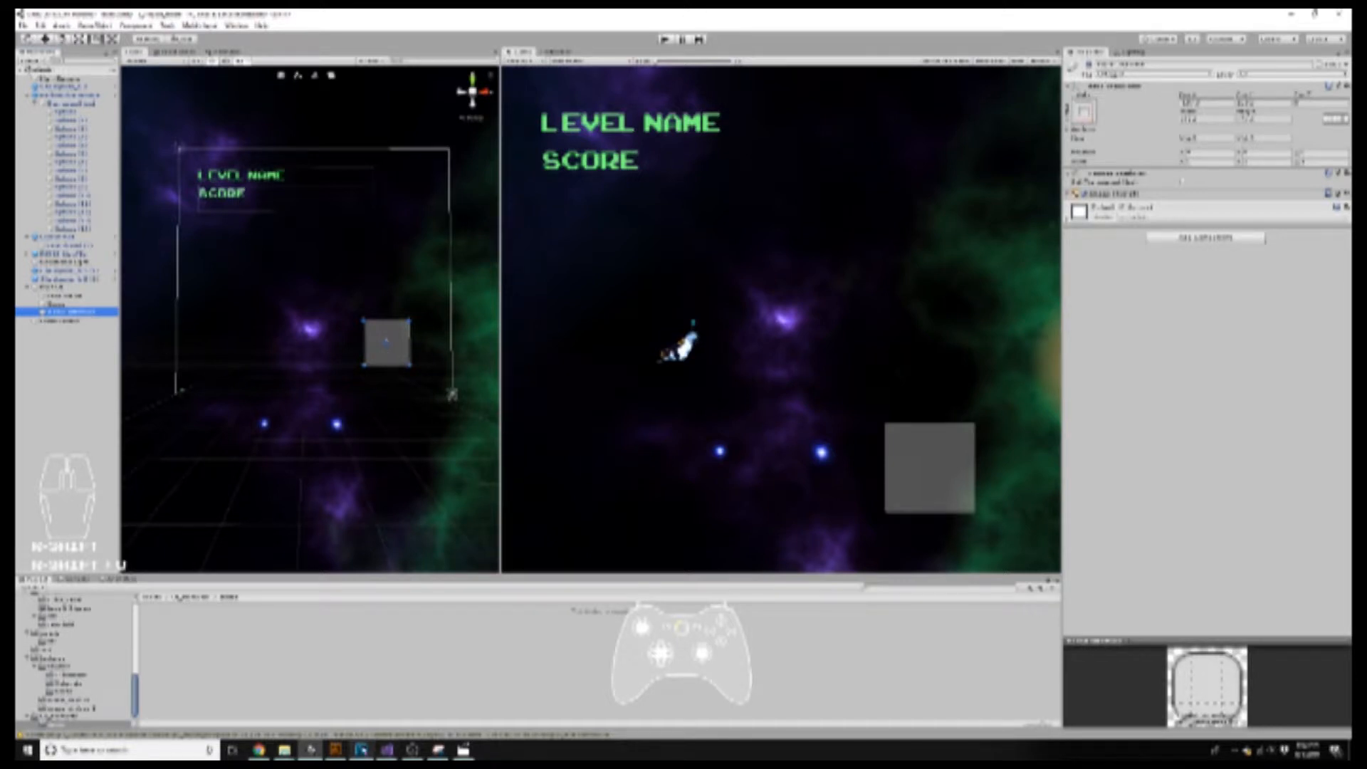
- View the radial button artwork in Photoshop and import all nine PSD files from File Explorer into Unity's current project folder
click(361, 749)
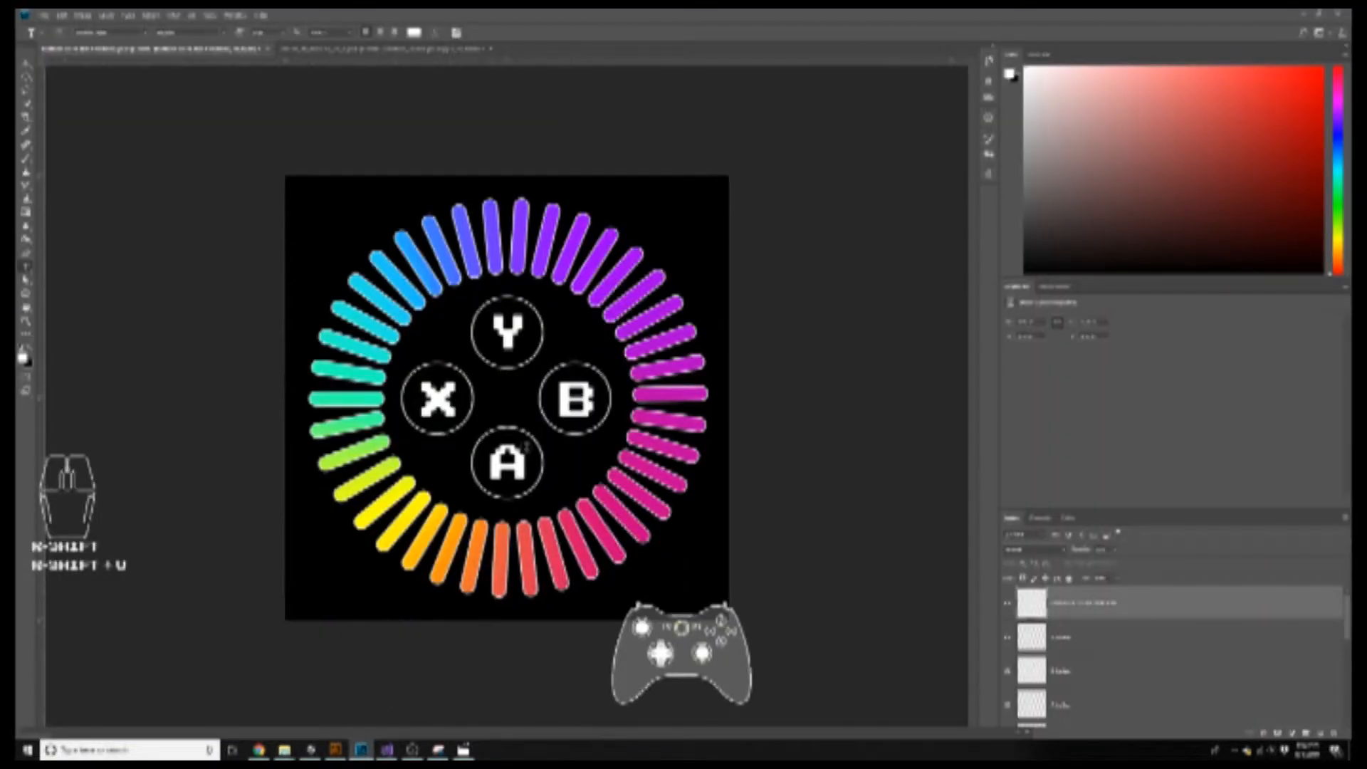
mouse_move(287, 751)
click(340, 712)
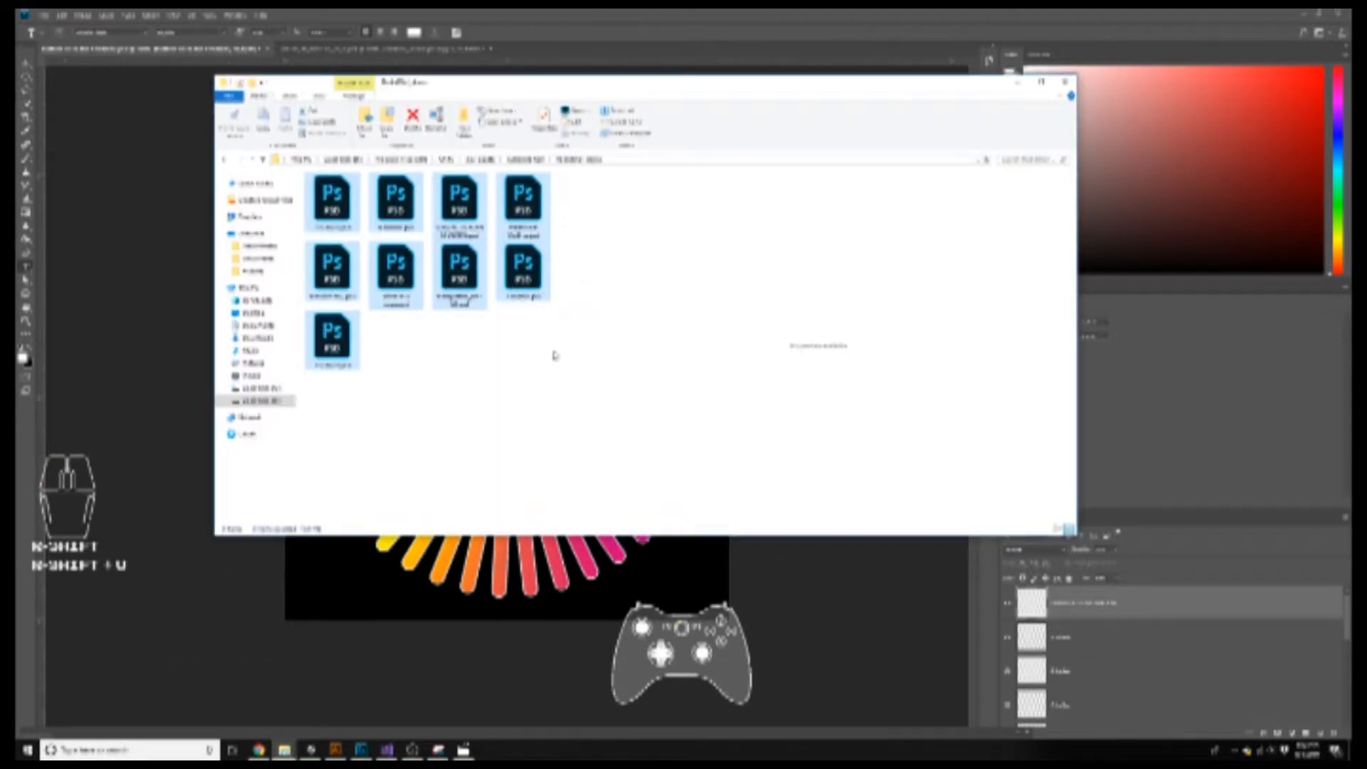
click(310, 752)
mouse_move(285, 750)
click(342, 712)
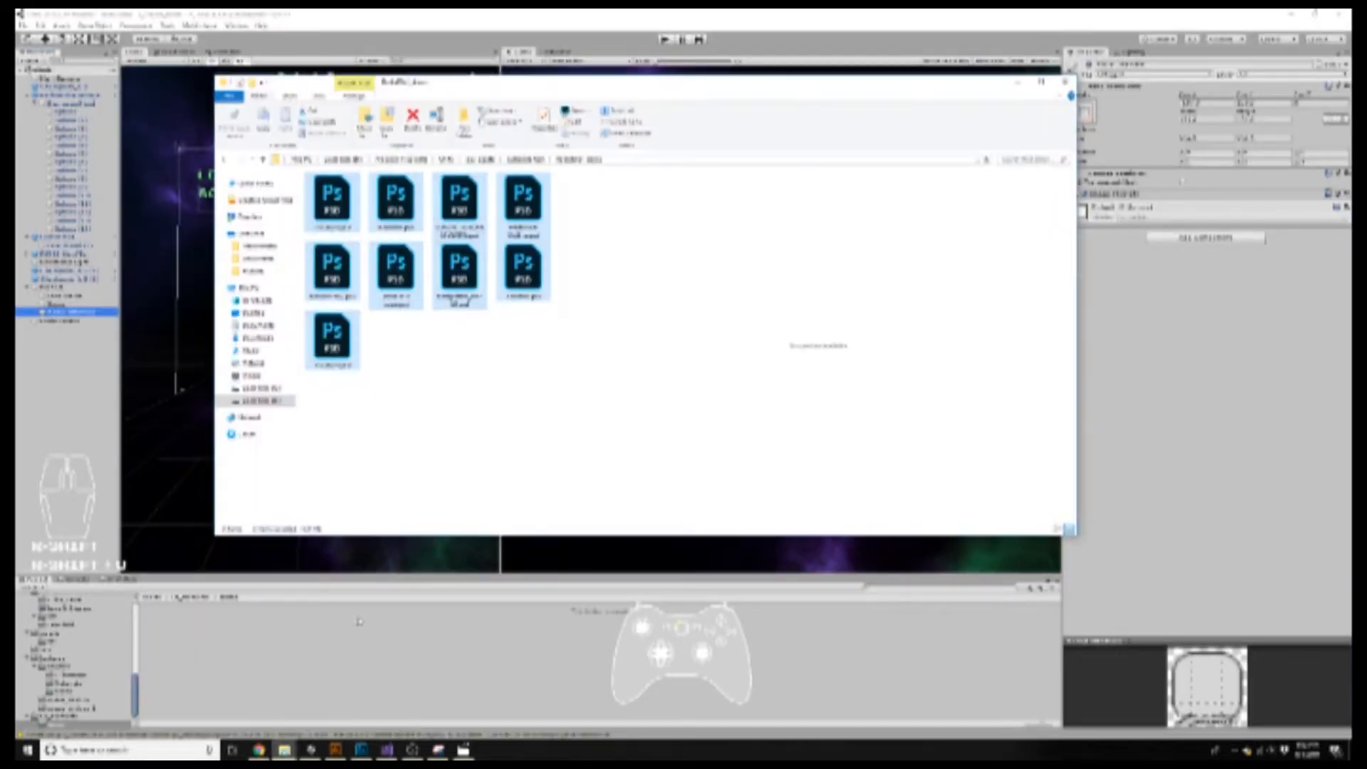
click(336, 207)
shift+click(340, 343)
drag(339, 347, 292, 638)
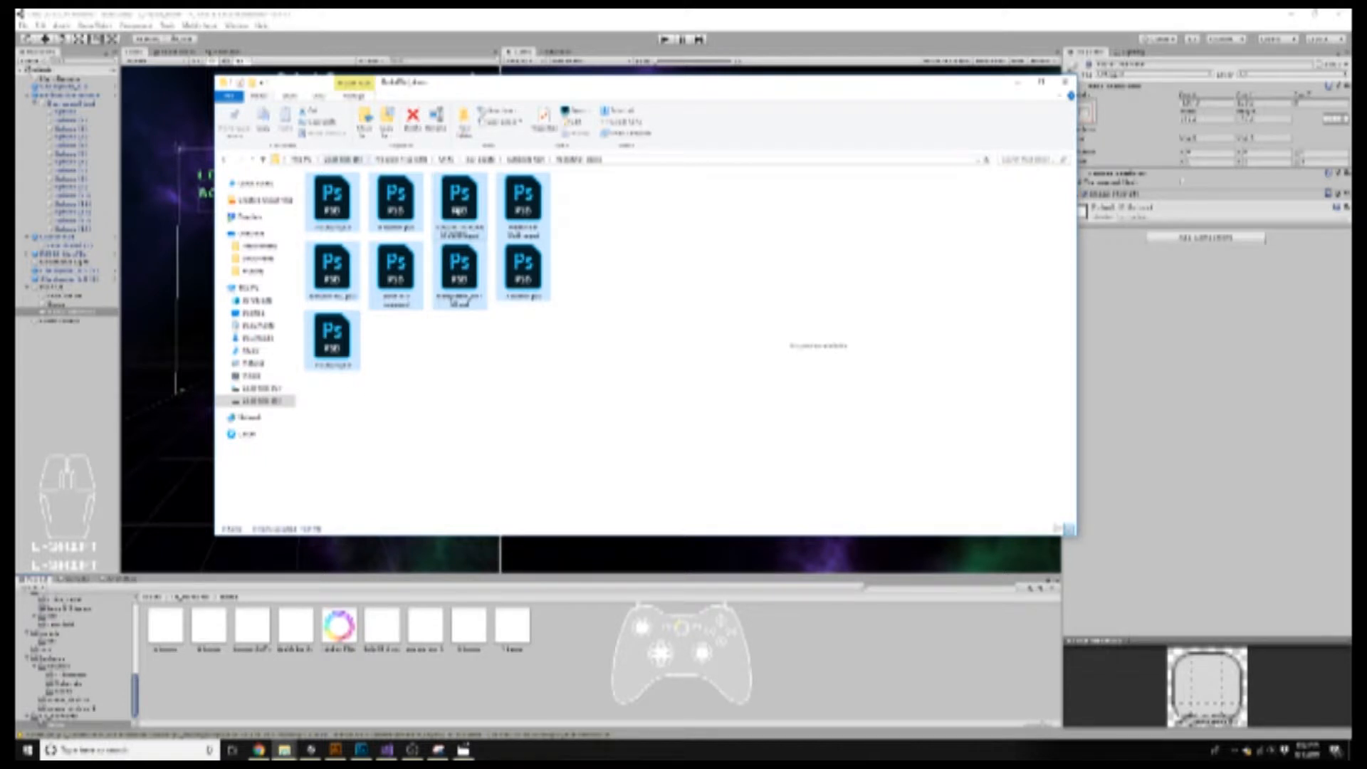
click(1018, 82)
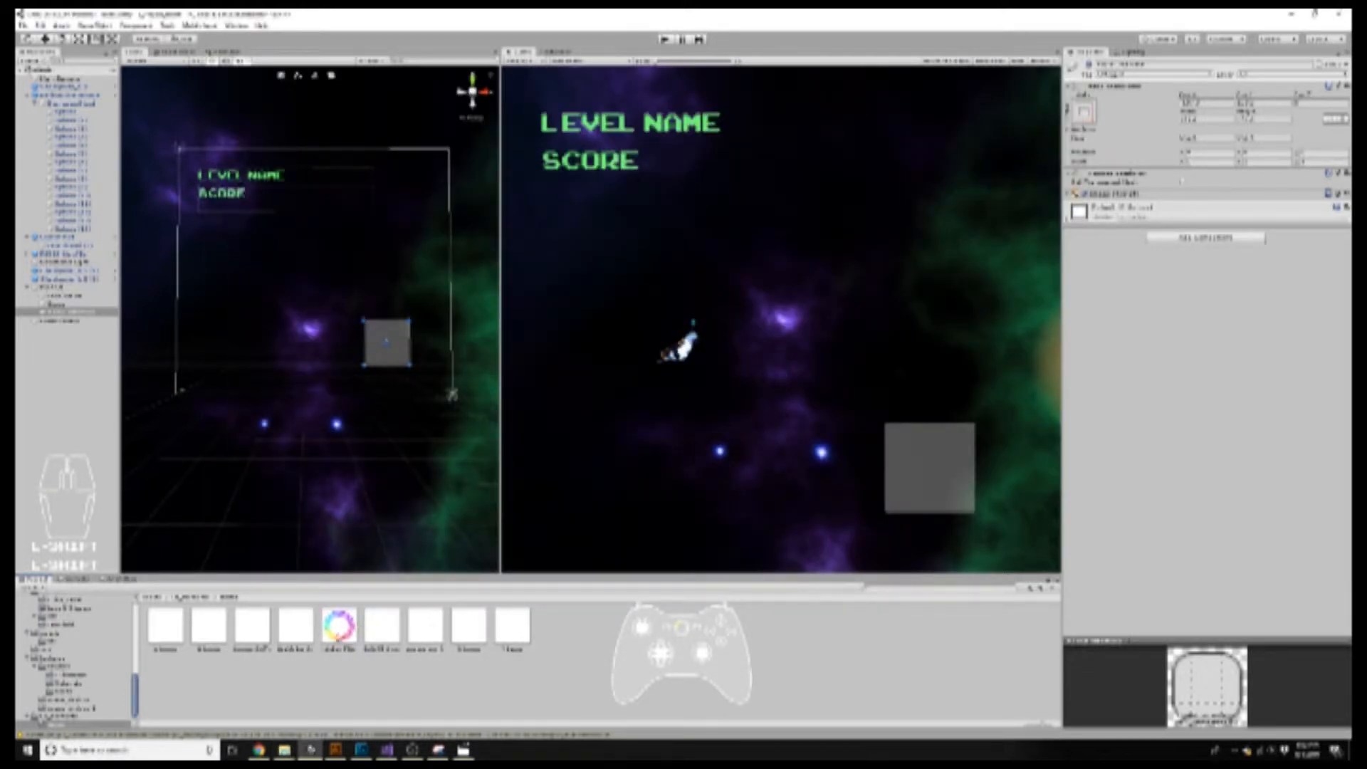
- Inspect the imported colour ring texture and compare it with the radial artwork in Photoshop
click(341, 627)
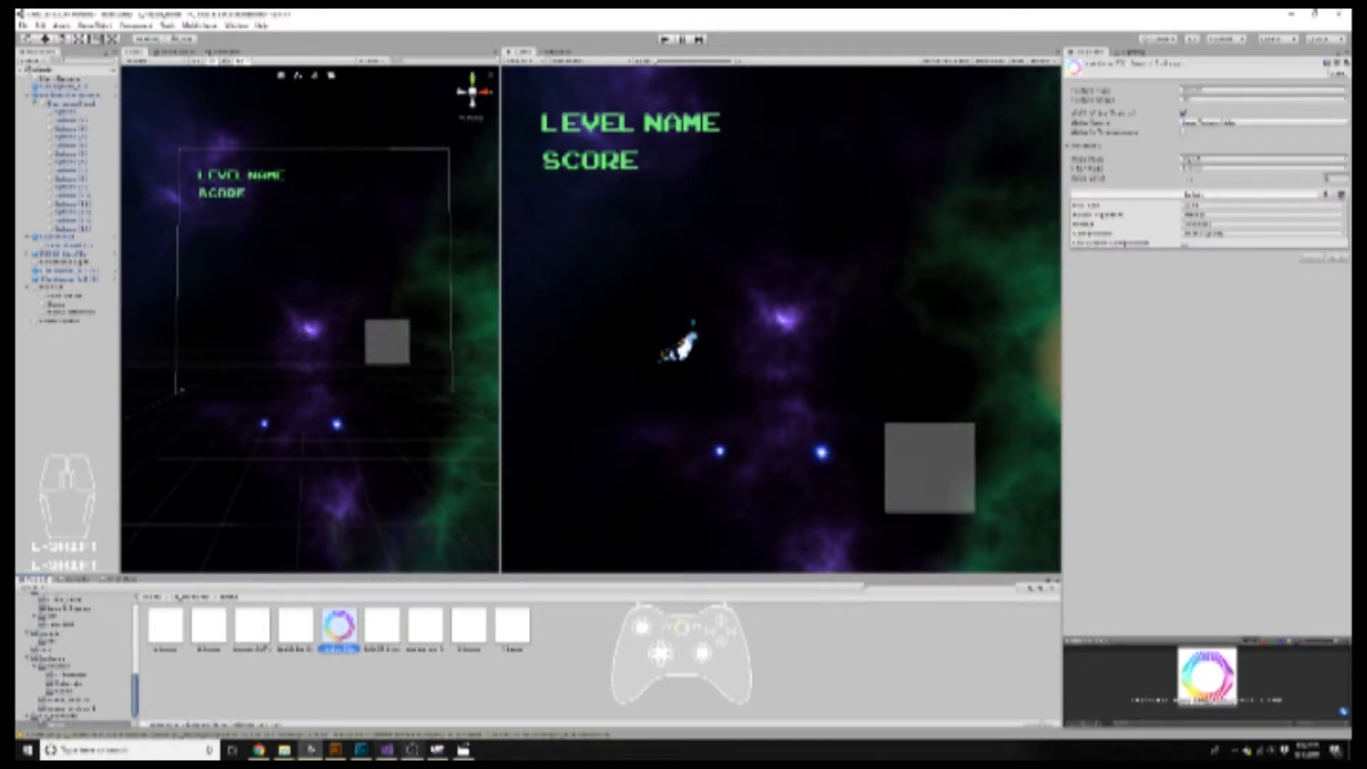
click(361, 750)
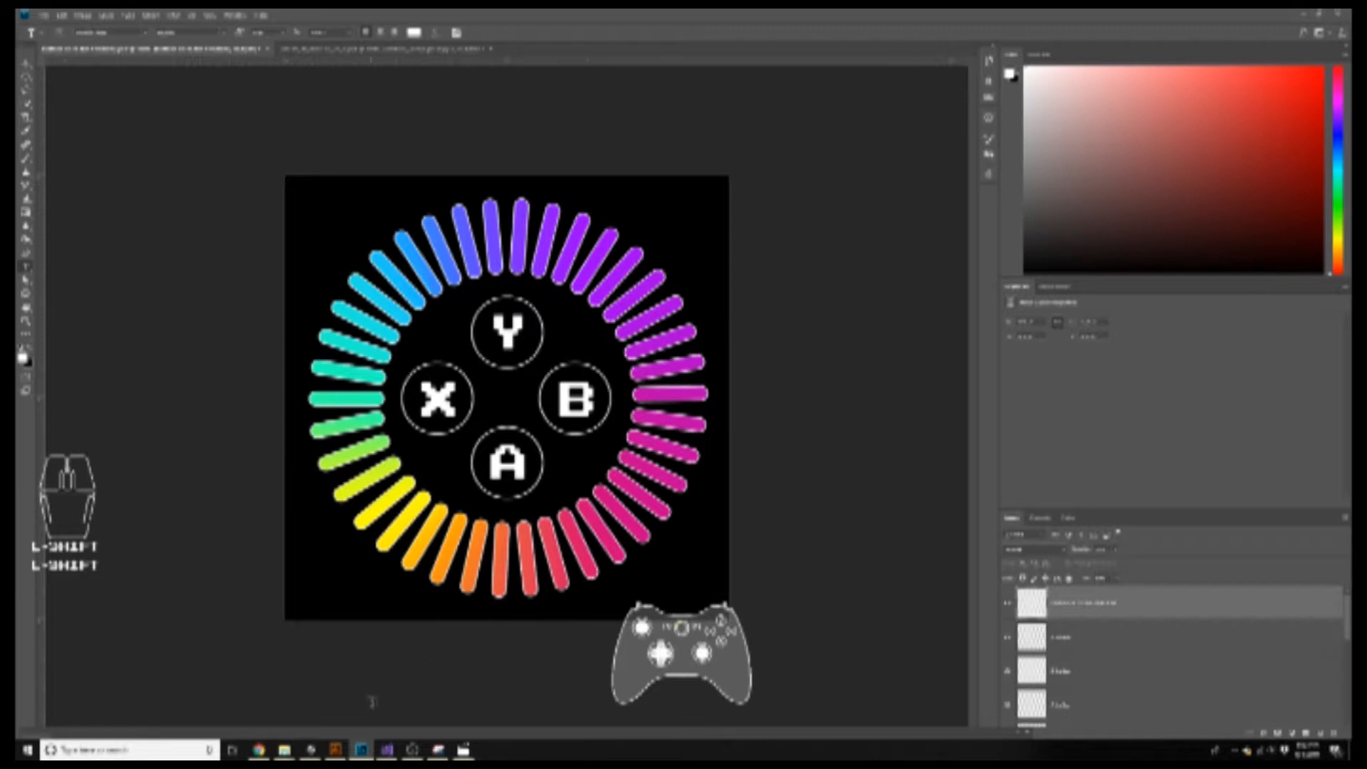
click(310, 750)
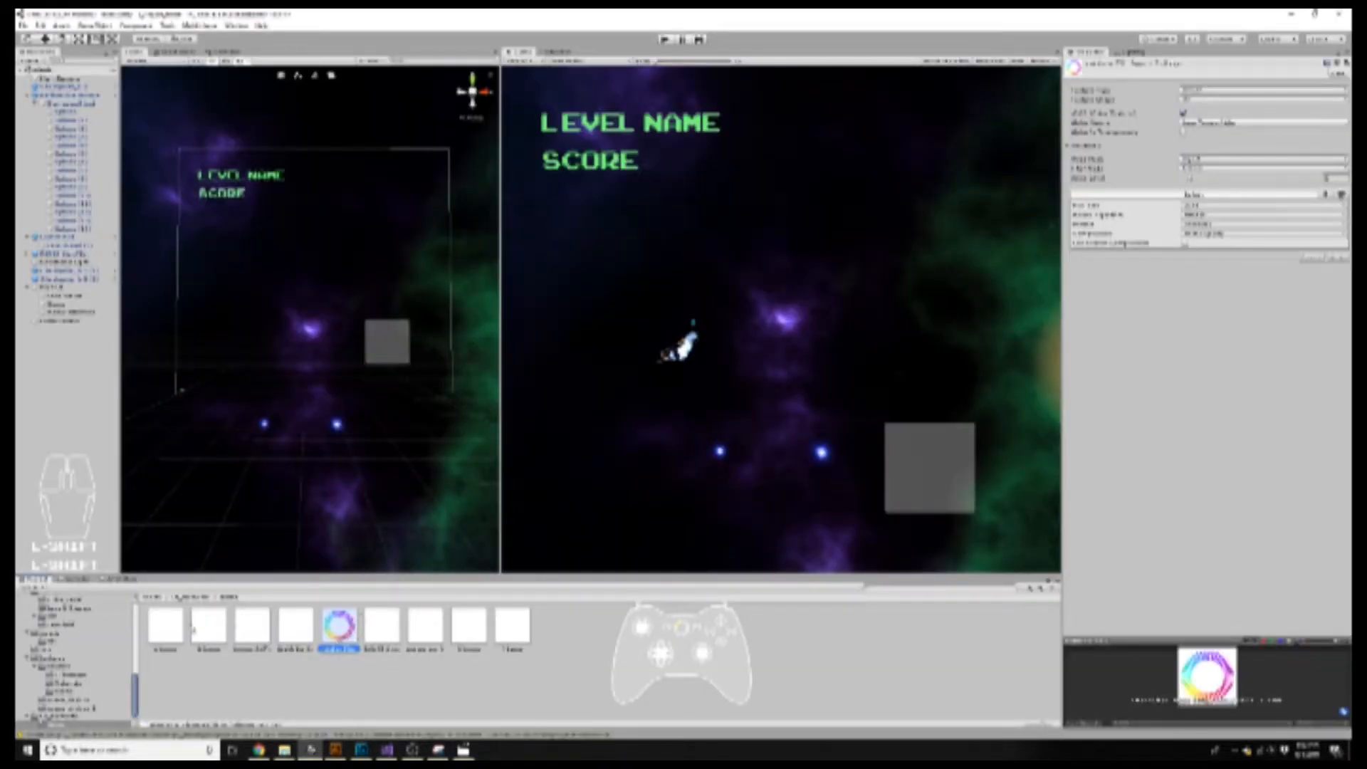
click(344, 679)
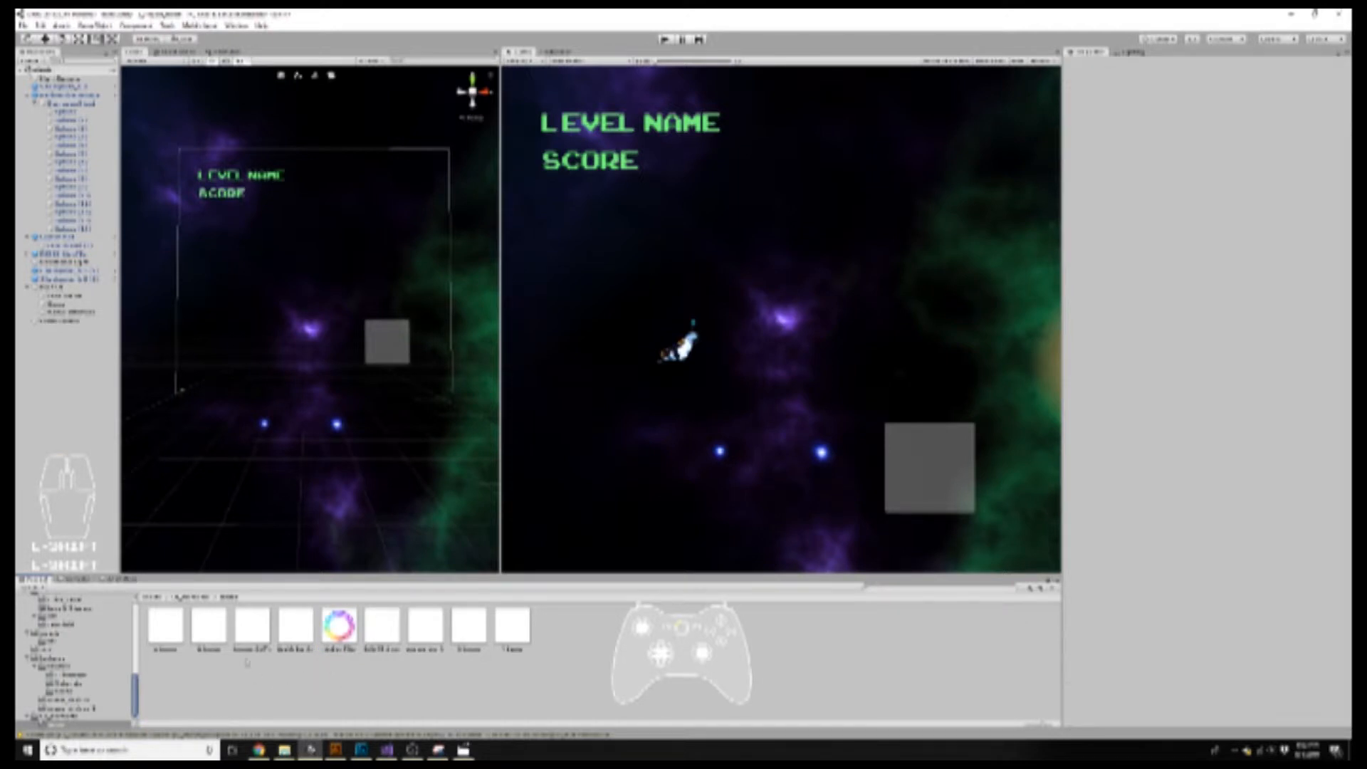
- Set the Texture Type of all nine imported textures to Sprite (2D and UI) and apply the import settings
click(182, 631)
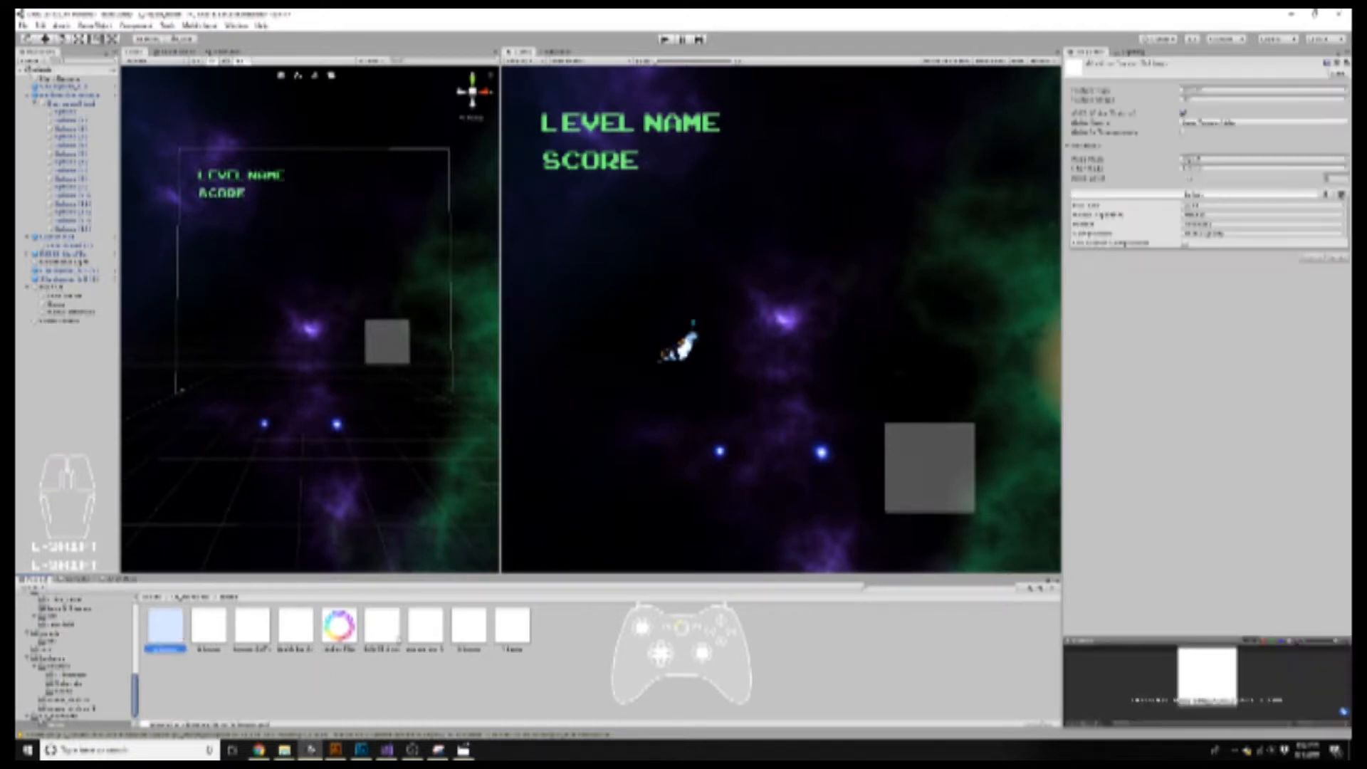
shift+click(522, 625)
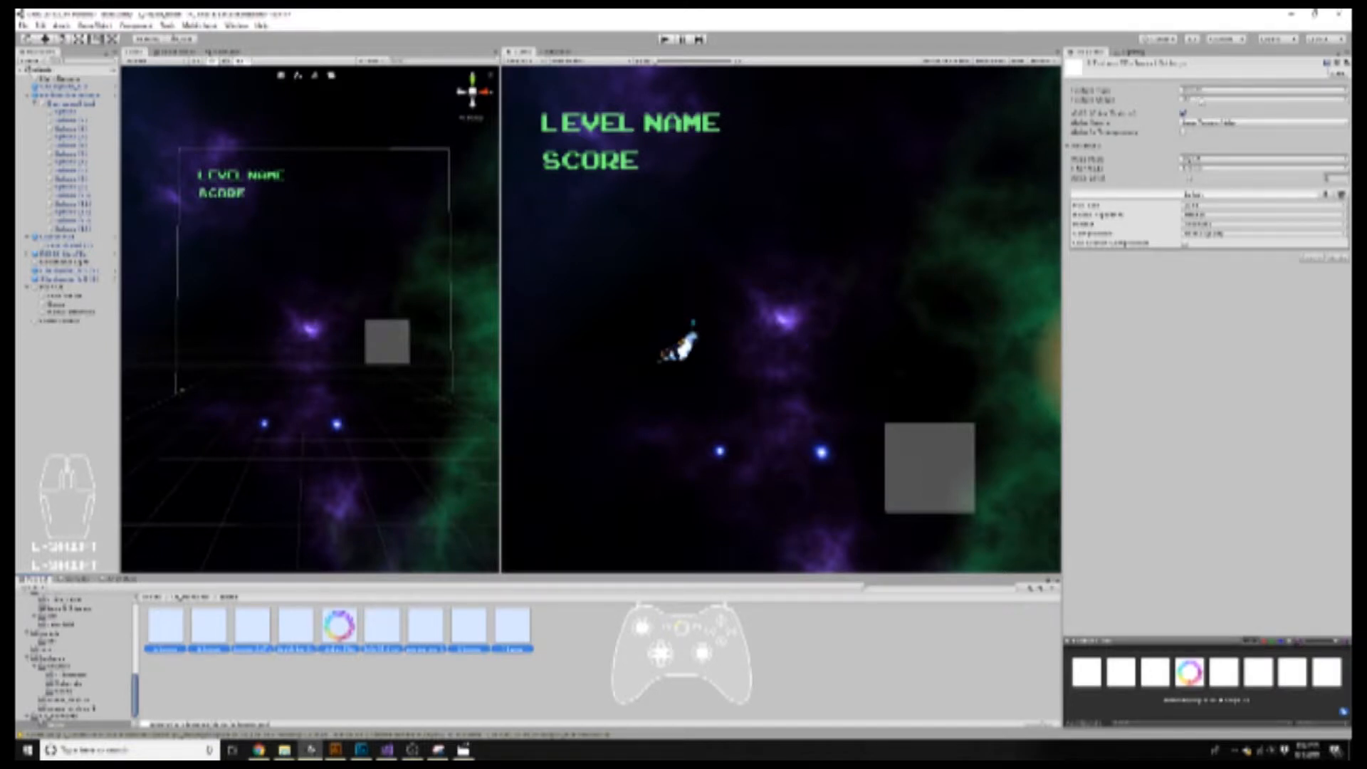
click(1209, 92)
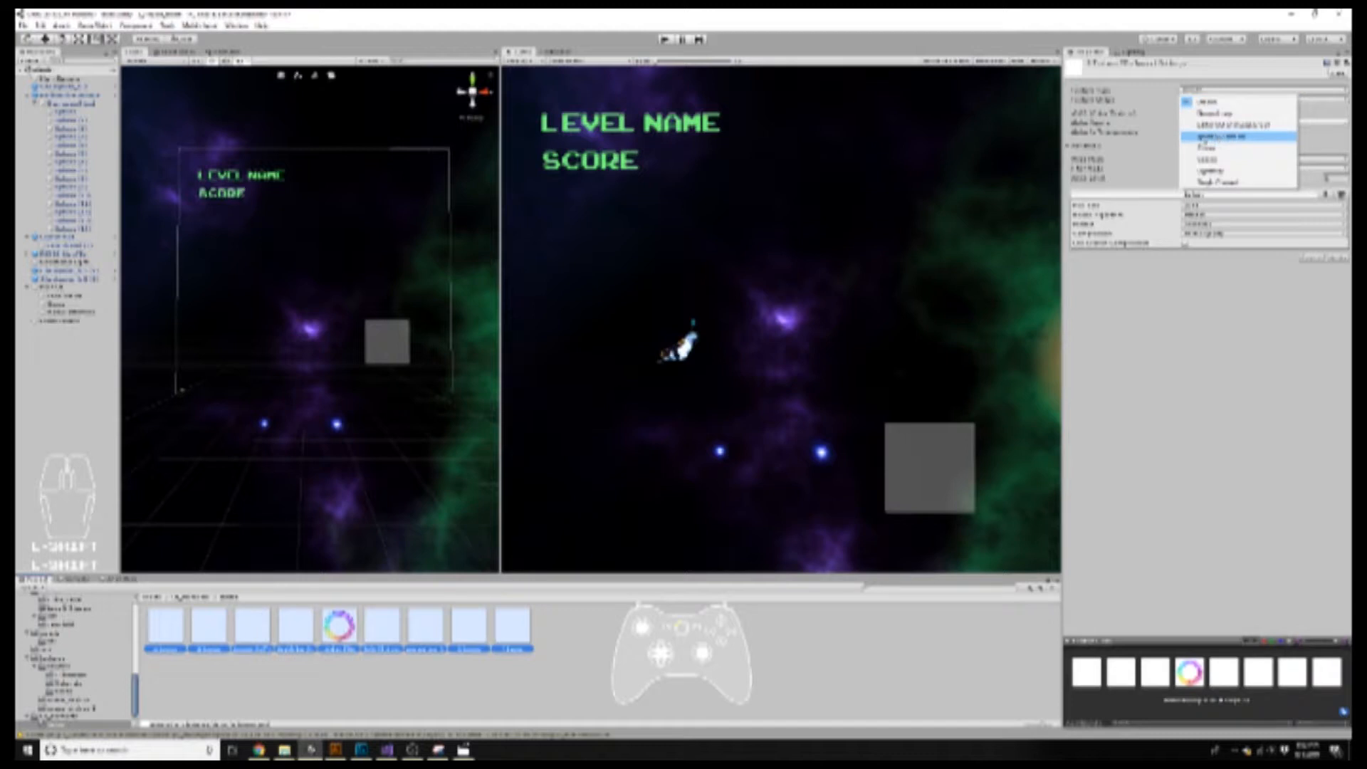
click(1242, 138)
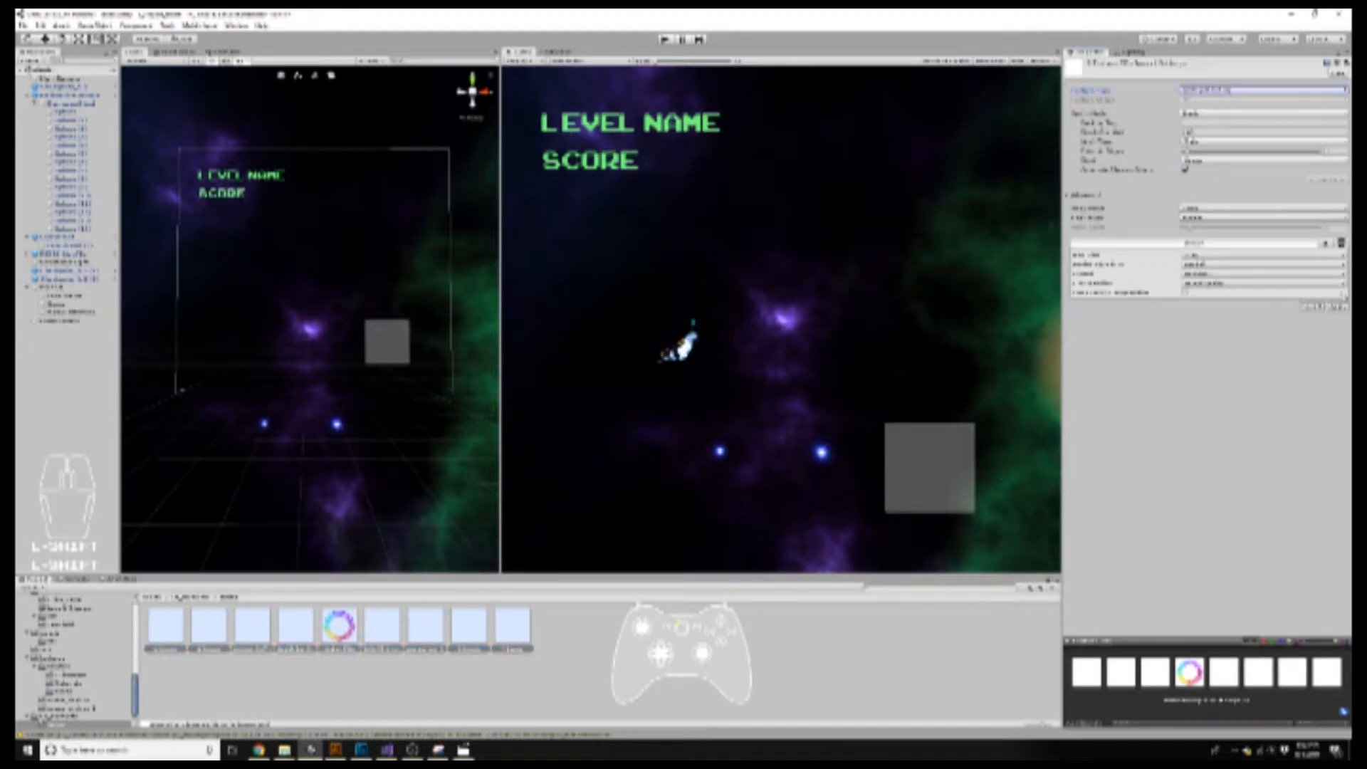
click(1339, 306)
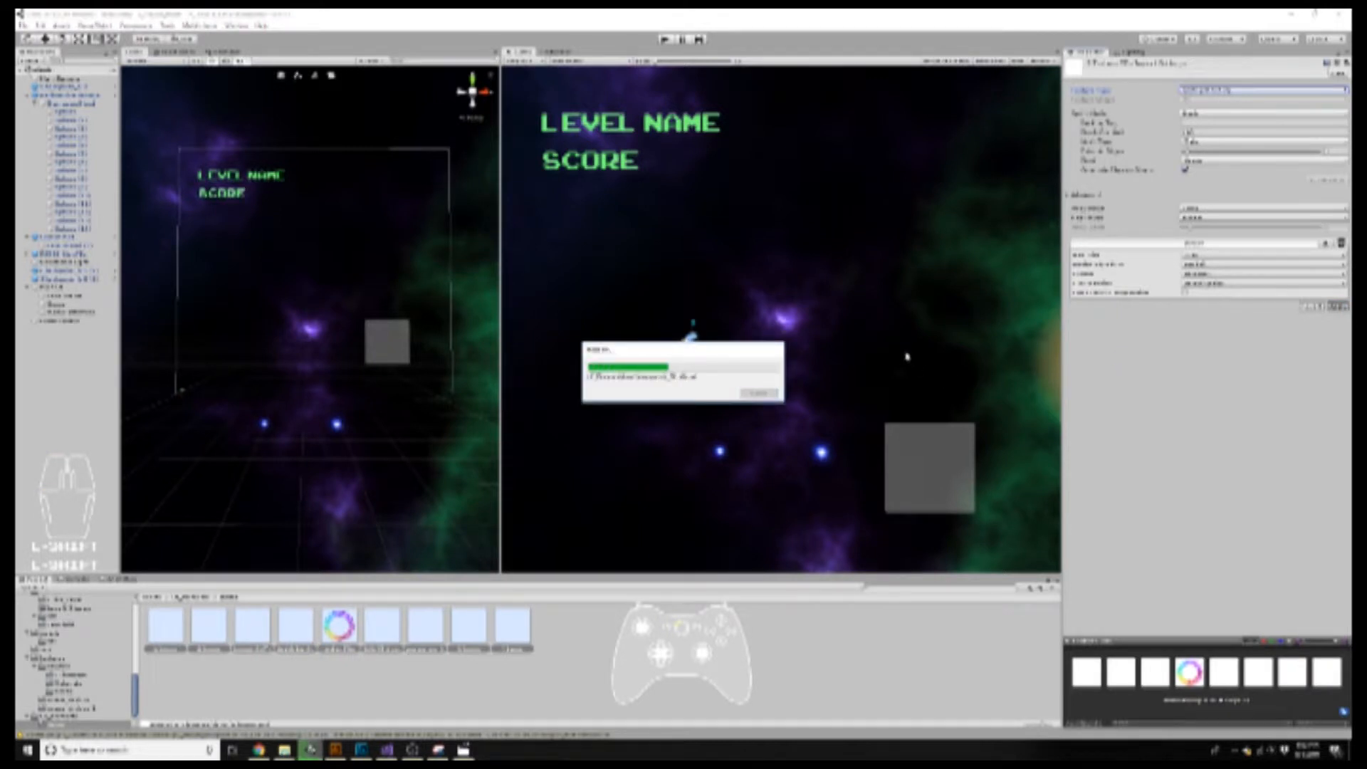
click(410, 669)
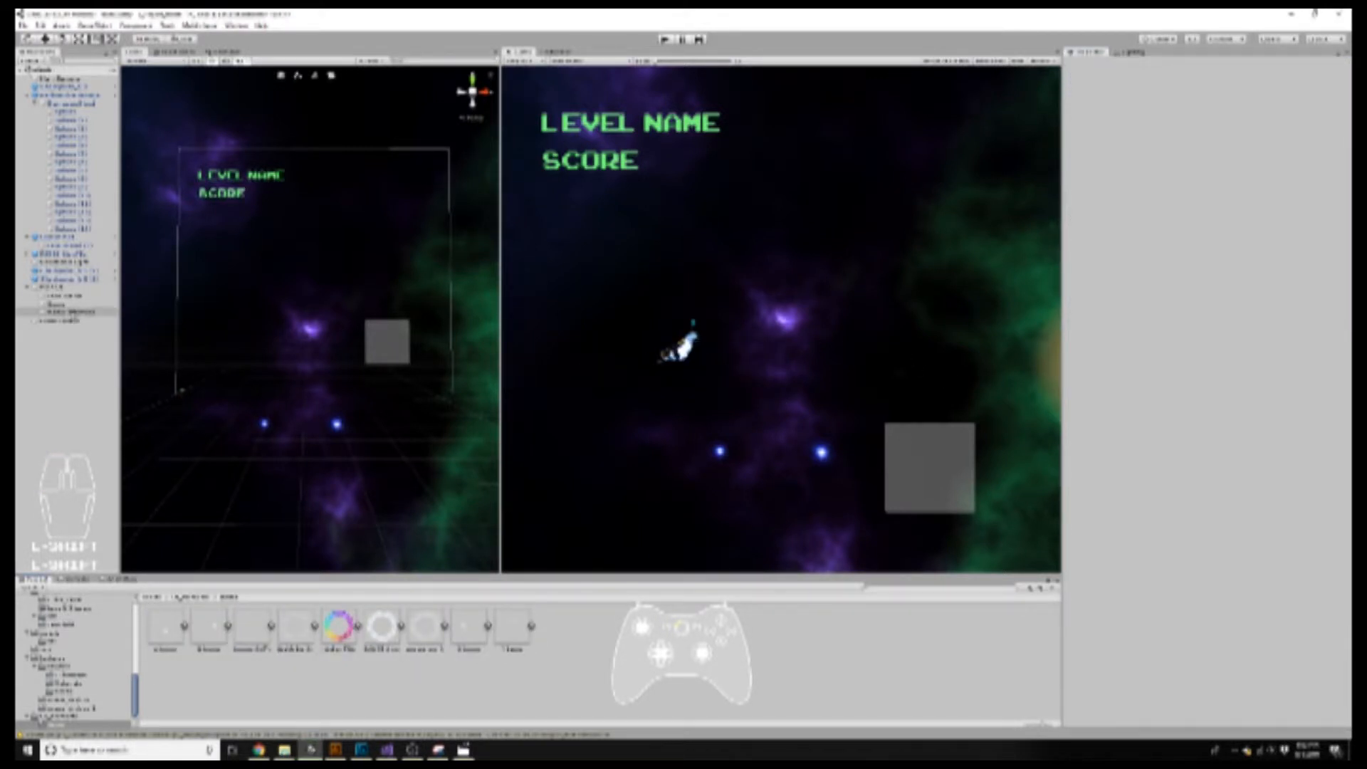
- Lower the alpha of the panel's Image colour so its background is fainter
click(77, 312)
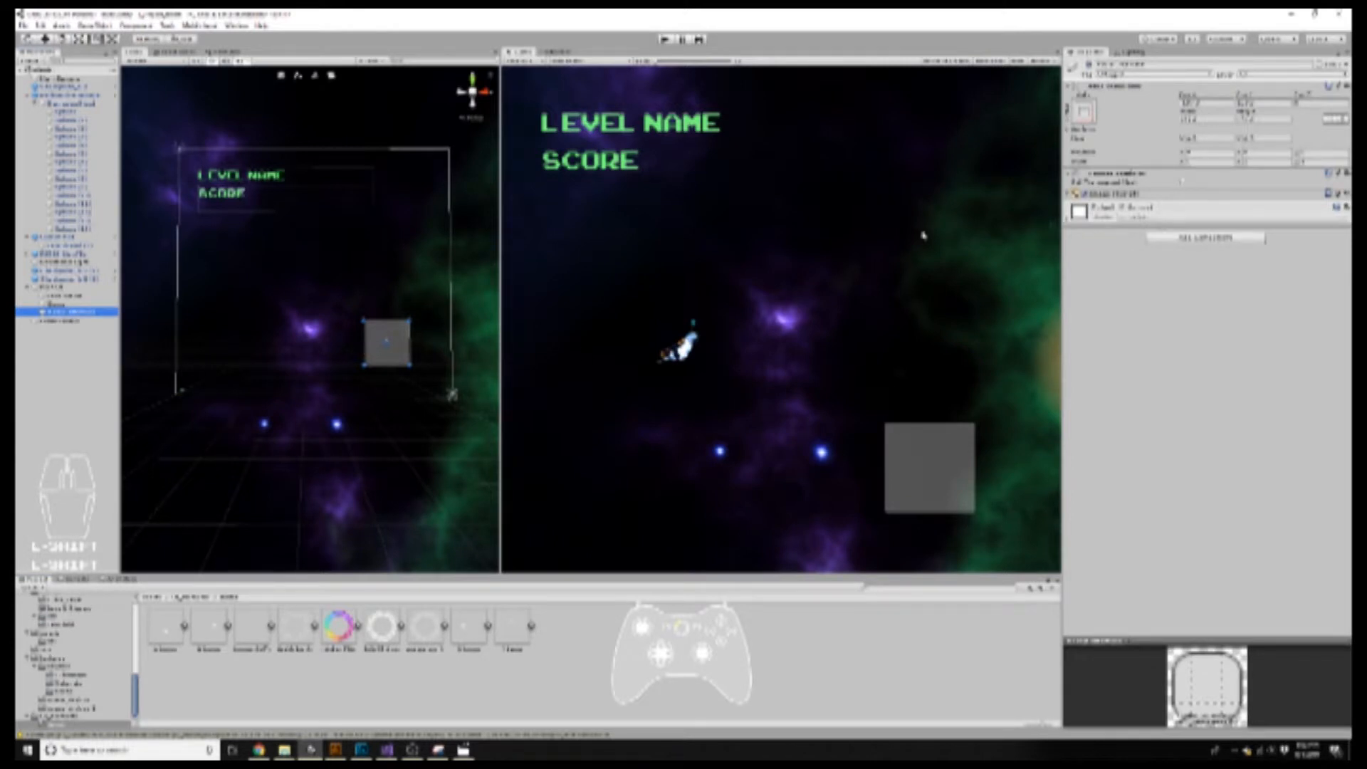
click(82, 314)
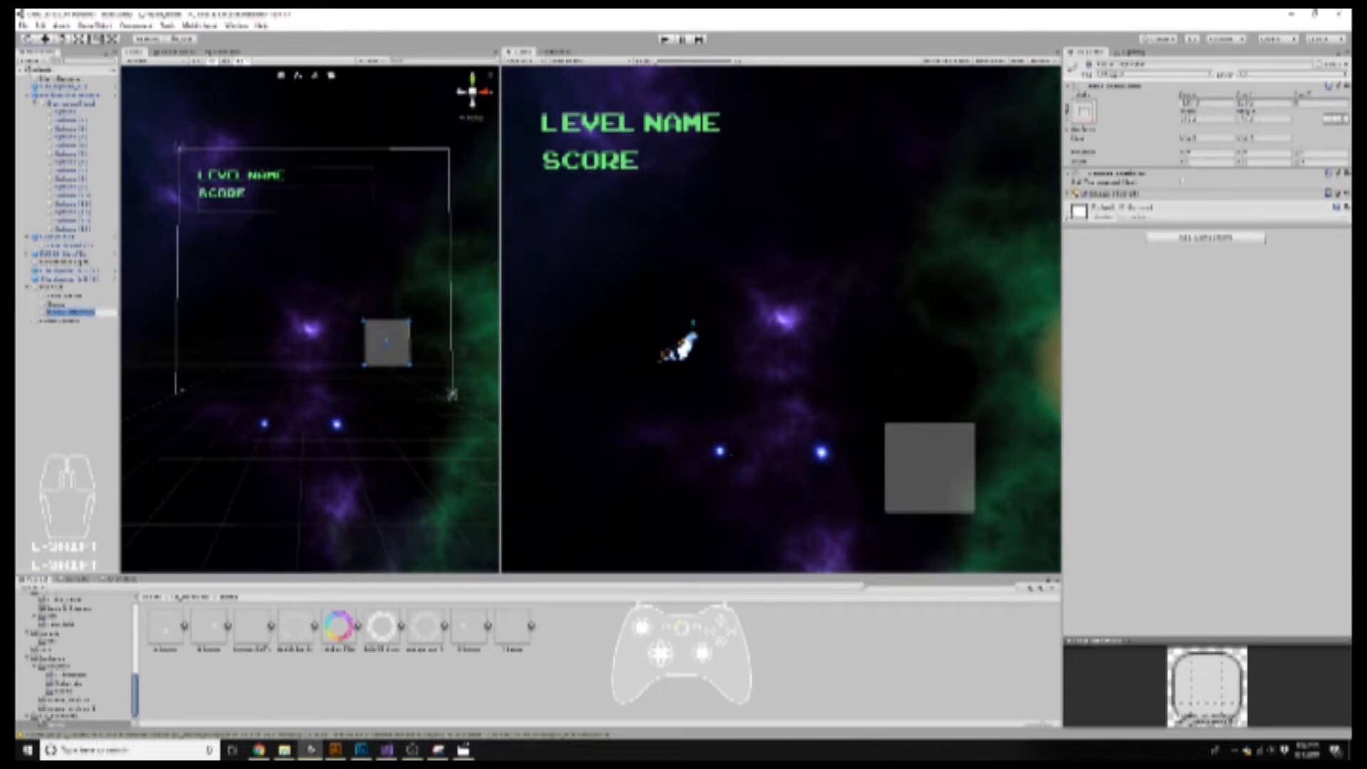
click(1081, 195)
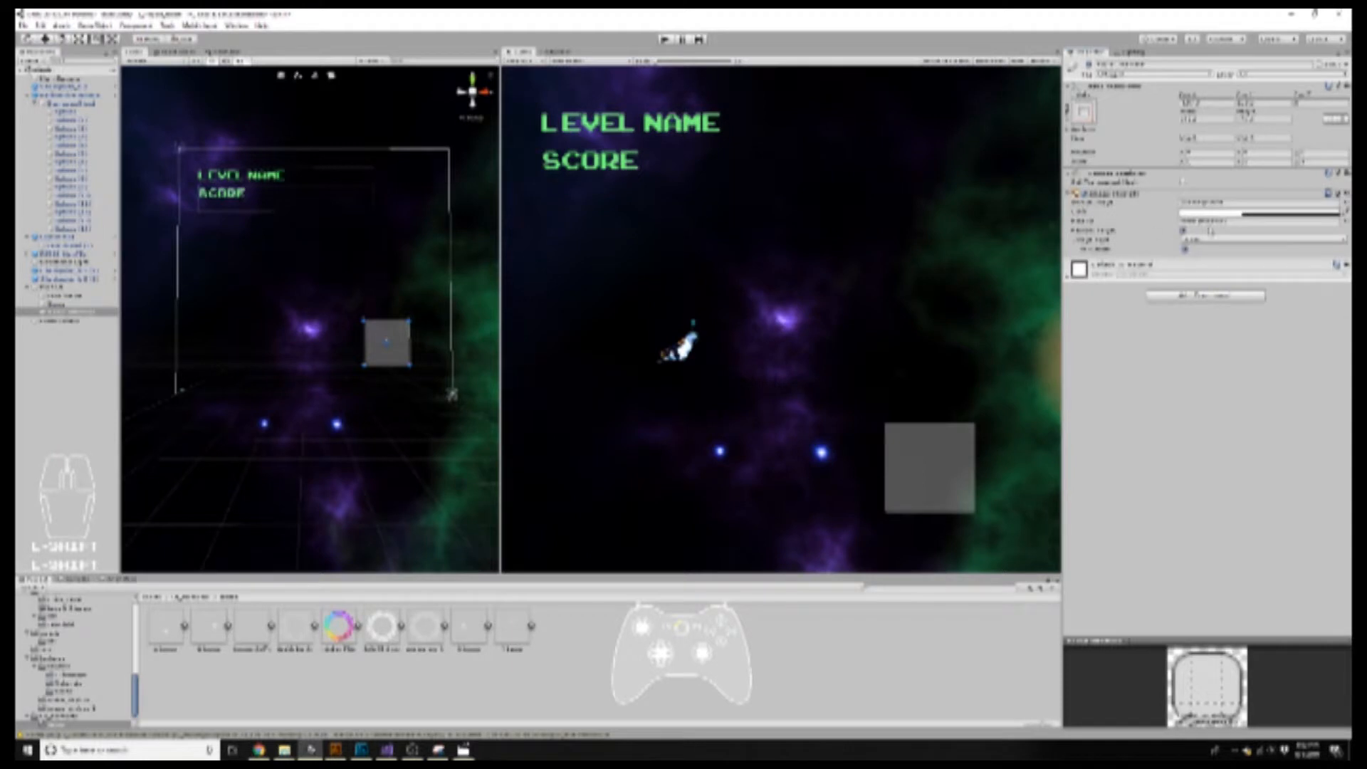
click(1212, 213)
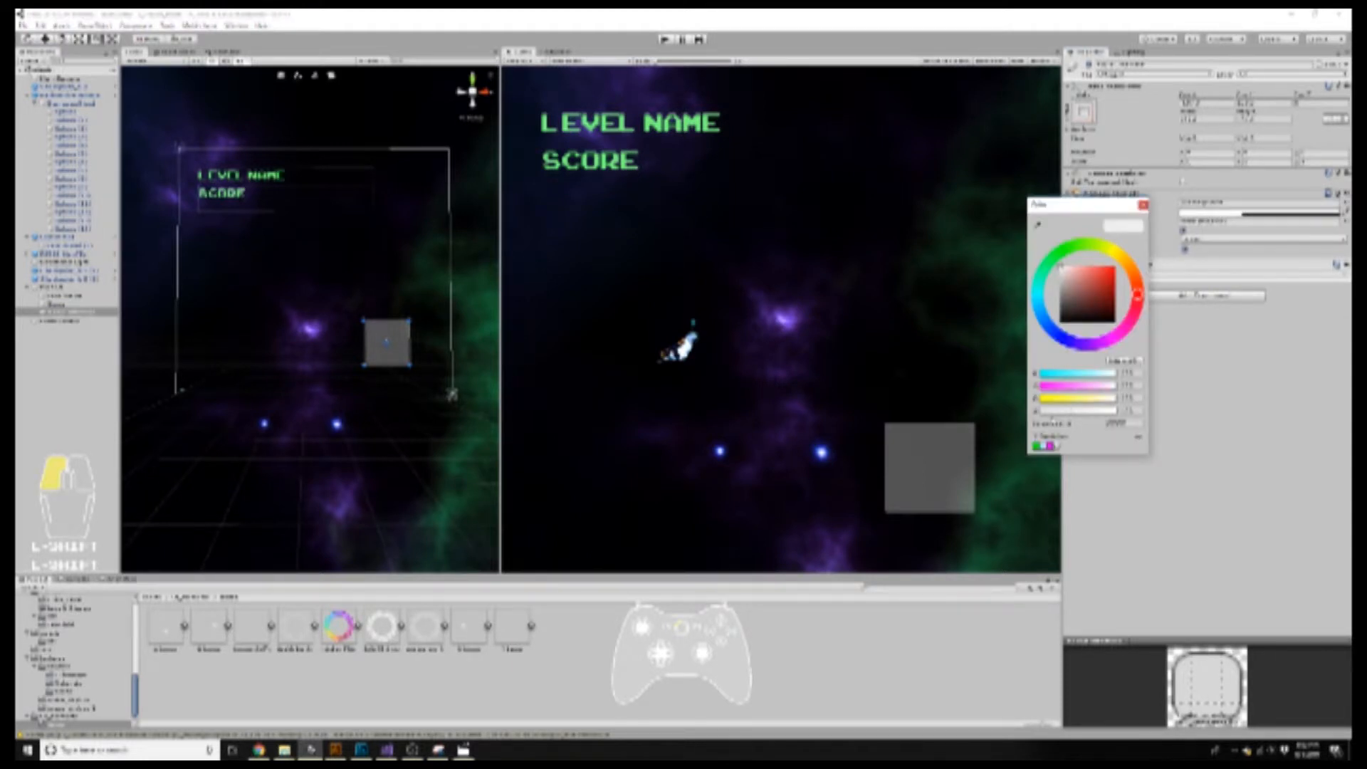
drag(1070, 414, 1052, 414)
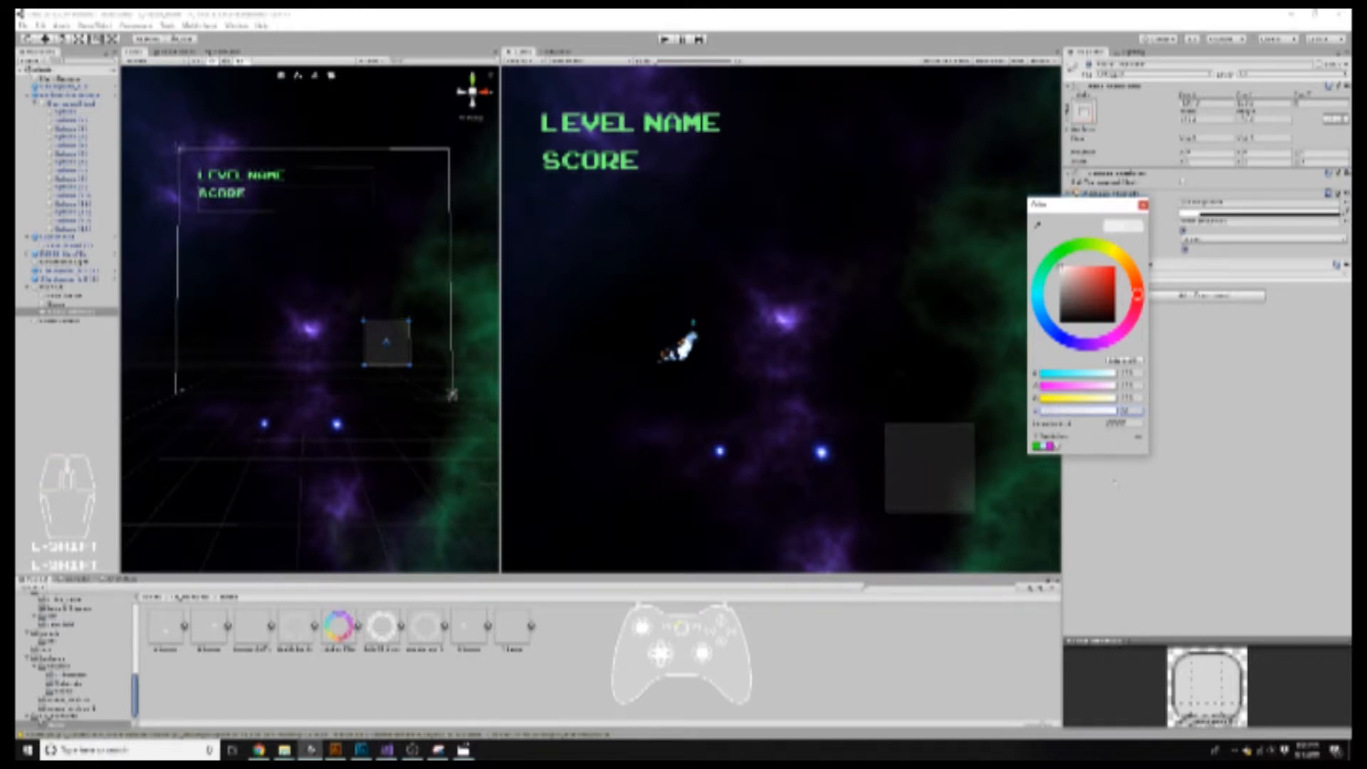
- Add a UI Image as a child of the panel and rename it LaserButtonBG_L
right_click(63, 312)
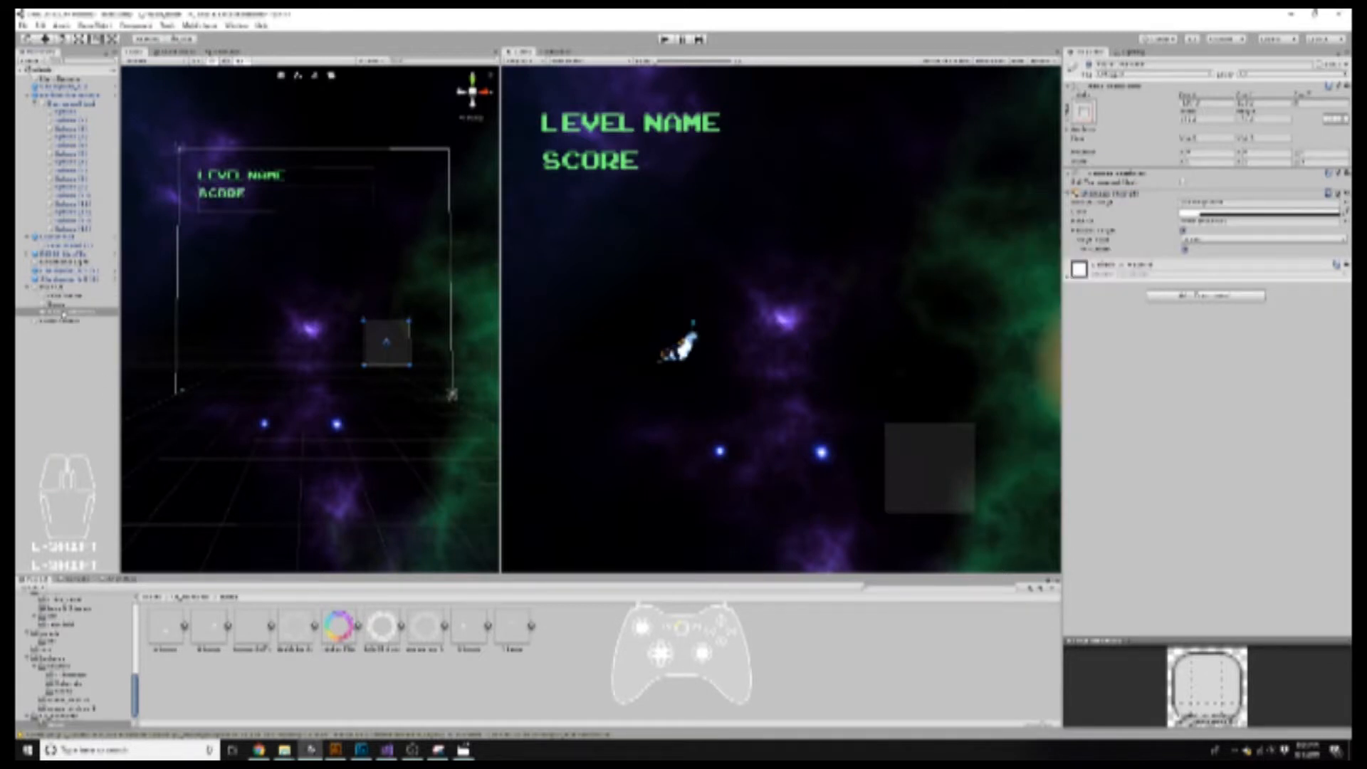
mouse_move(89, 465)
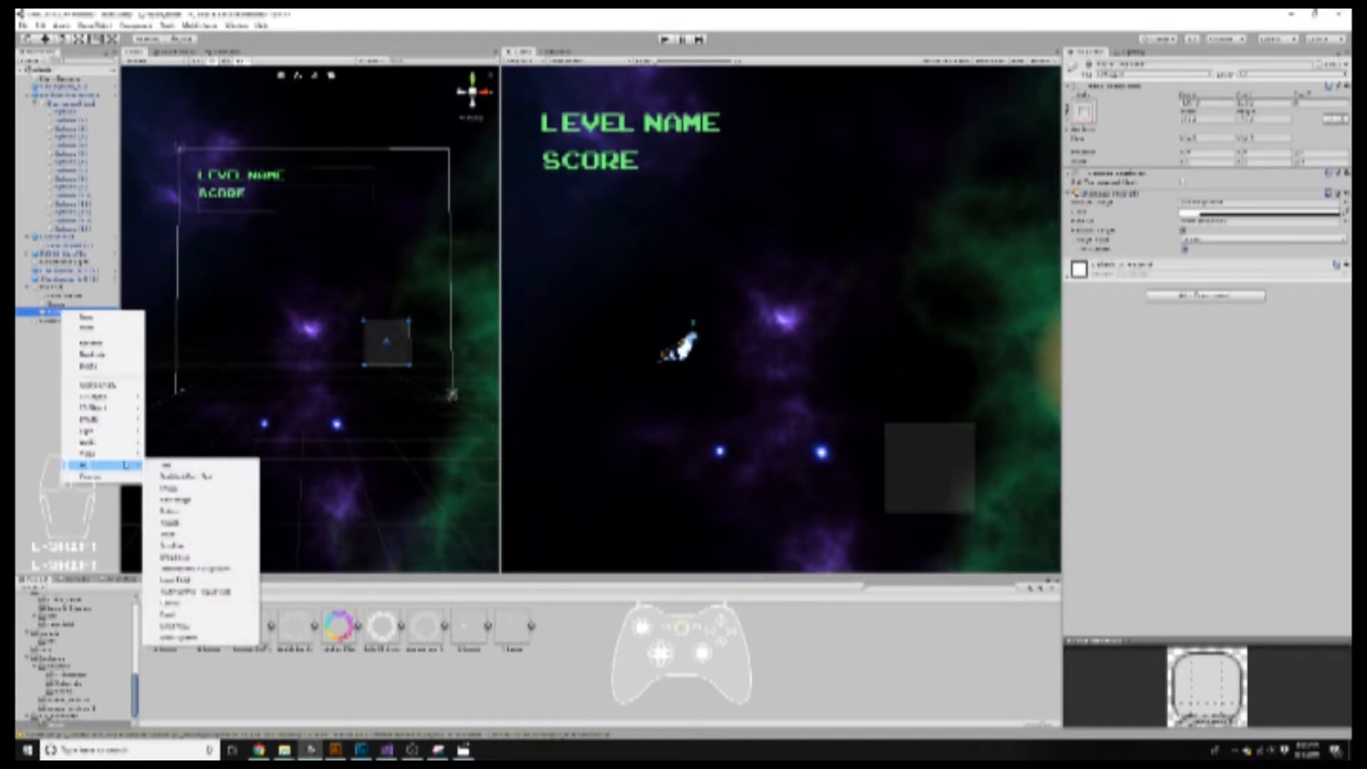
click(183, 489)
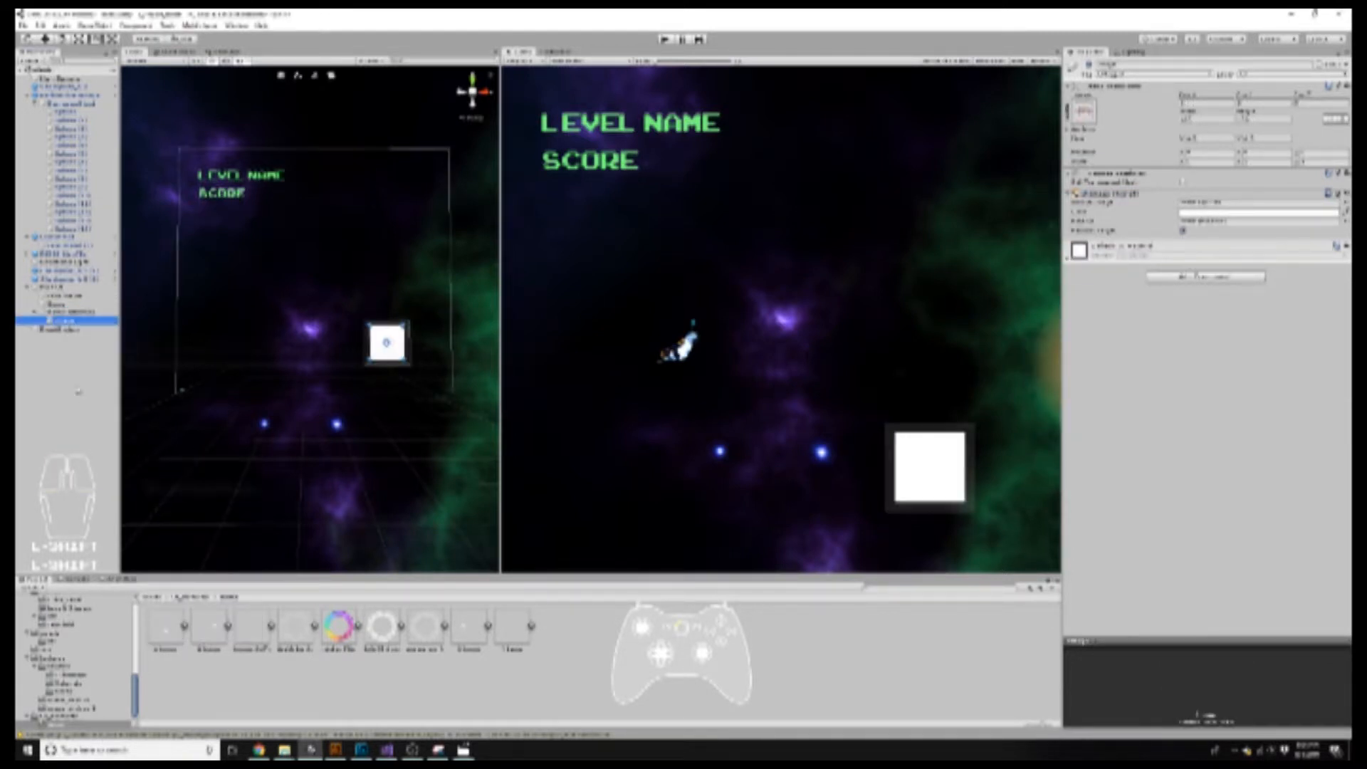
right_click(71, 320)
click(92, 357)
text(LaserButtonBG_L)
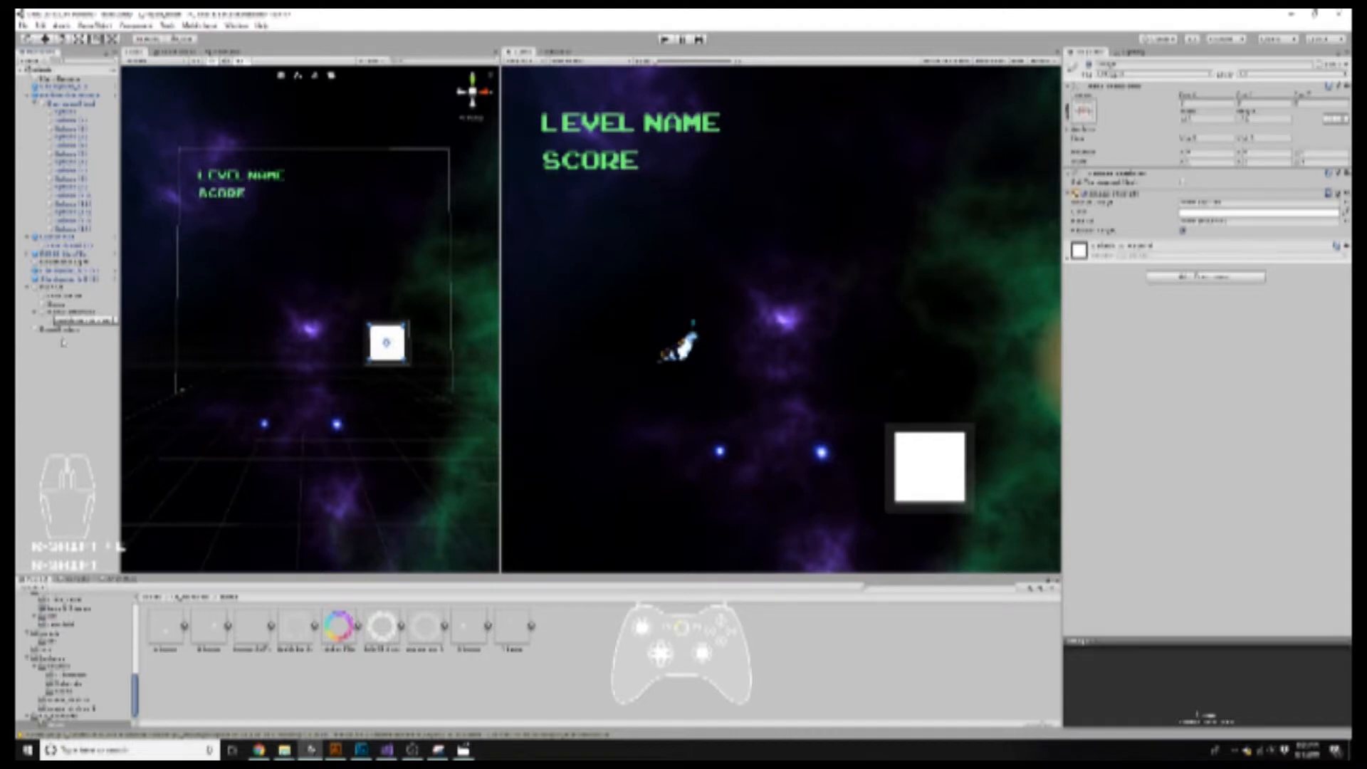
key(Return)
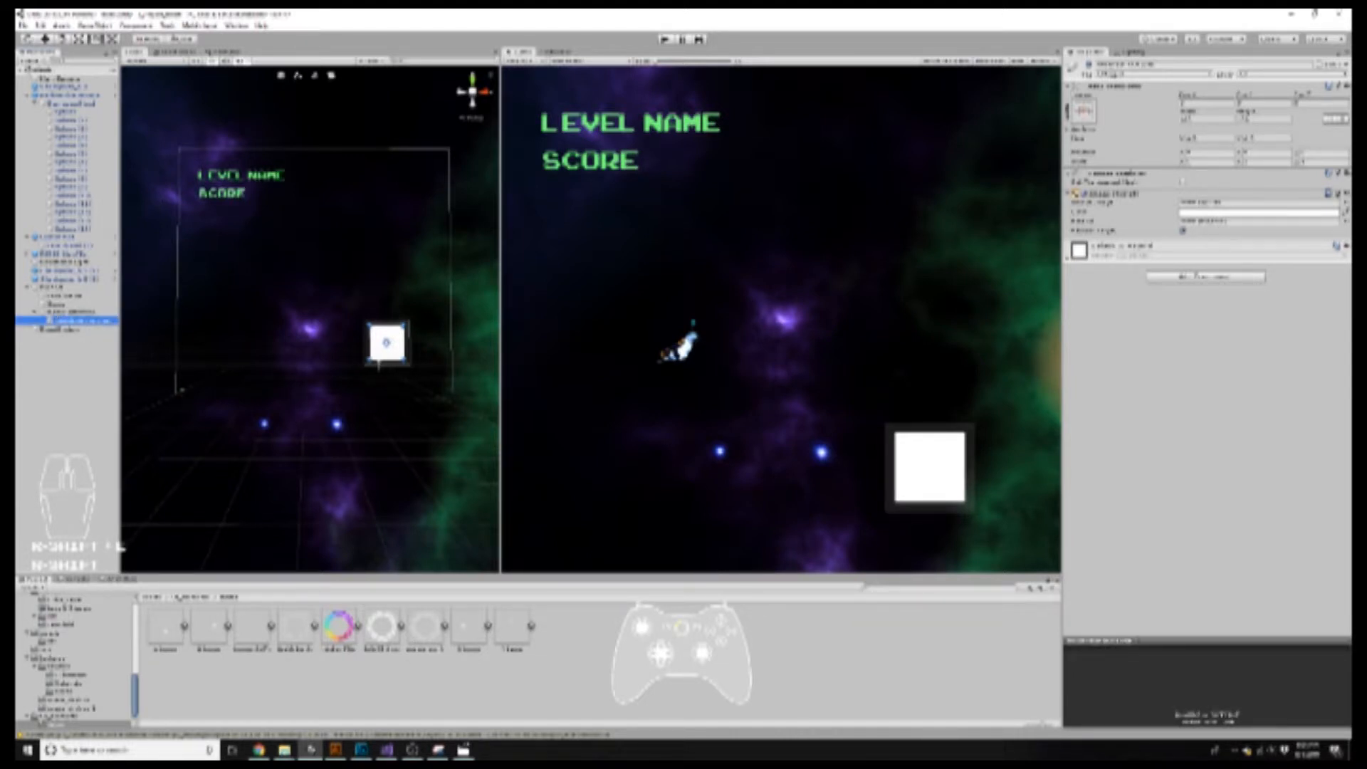
- Resize the new image from two opposite corners so it covers the whole panel
key(Caps_Lock)
key(Caps_Lock)
drag(404, 360, 410, 365)
drag(368, 325, 361, 318)
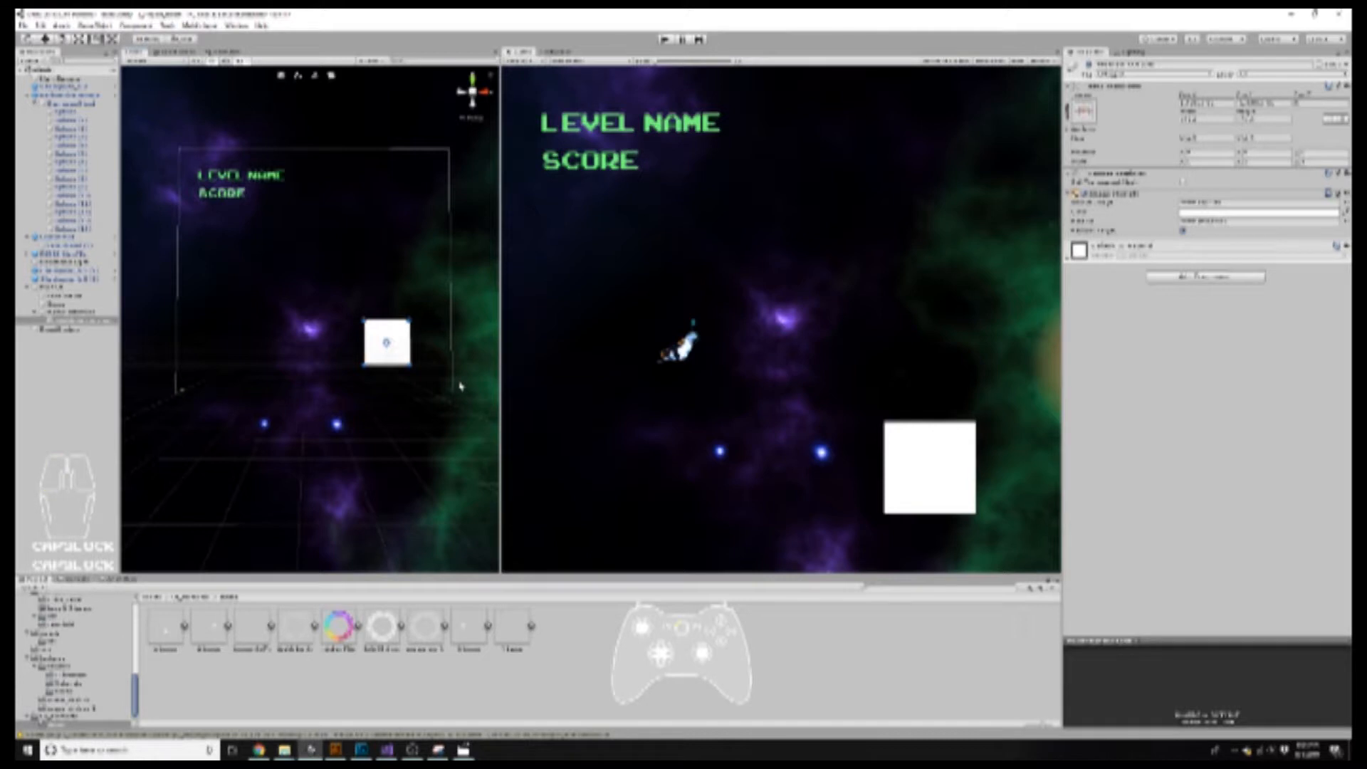
- Assign the faint outlined ring sprite as the source image of the LaserButtonBG_L image
click(390, 363)
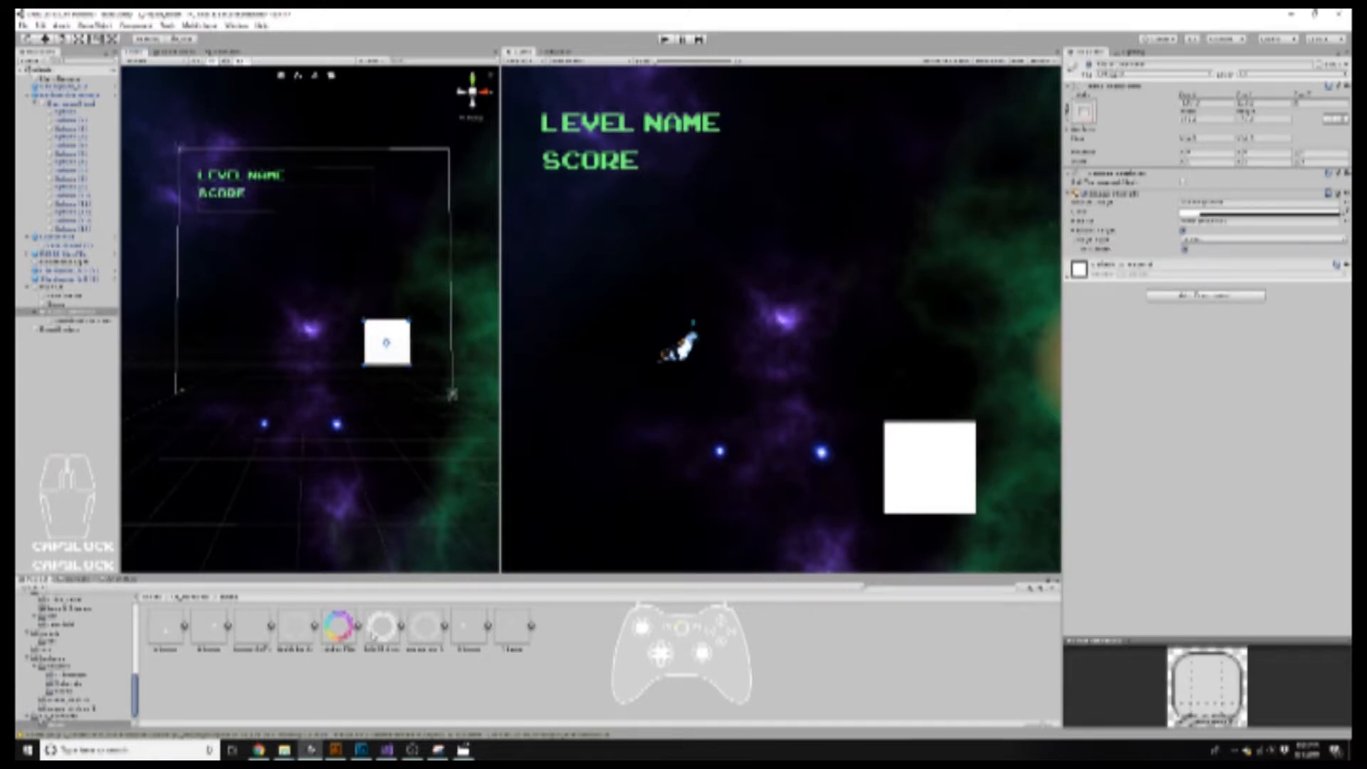
click(424, 629)
click(388, 628)
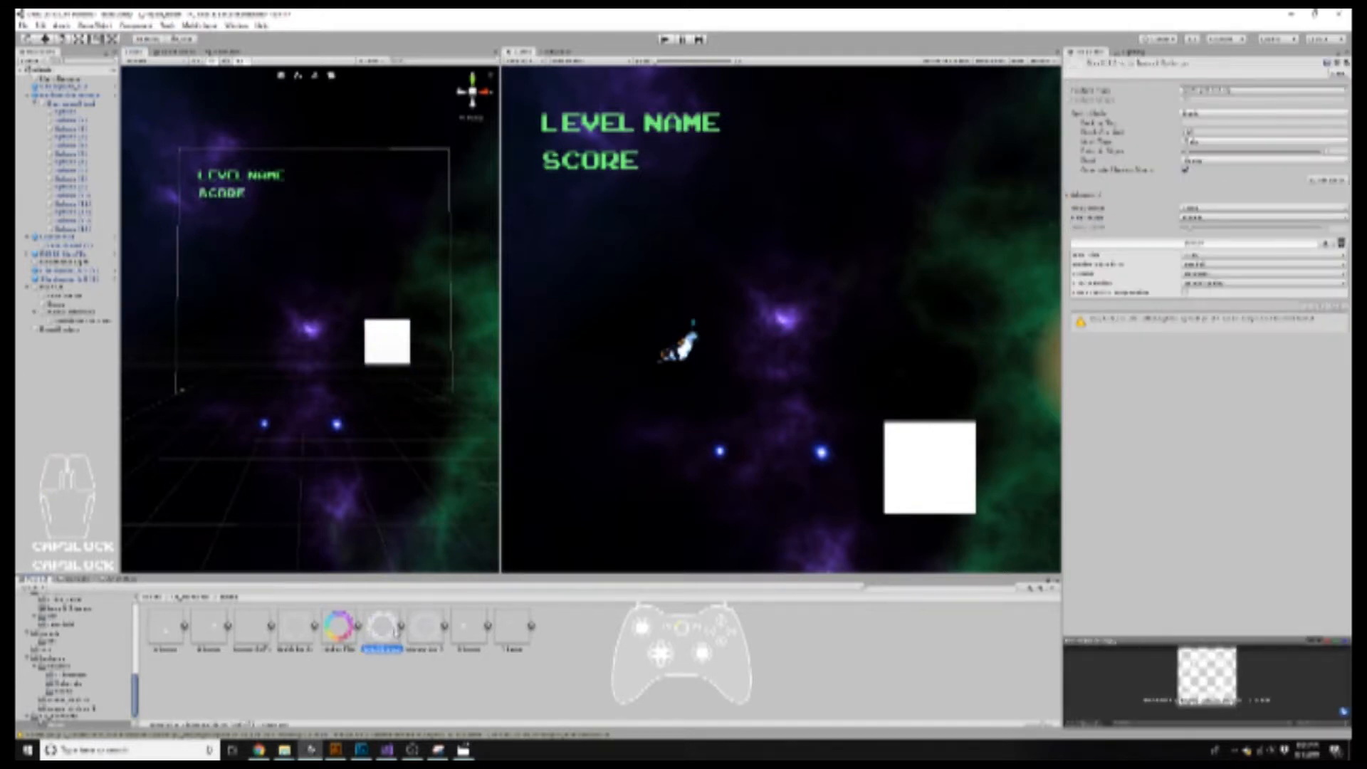
click(299, 638)
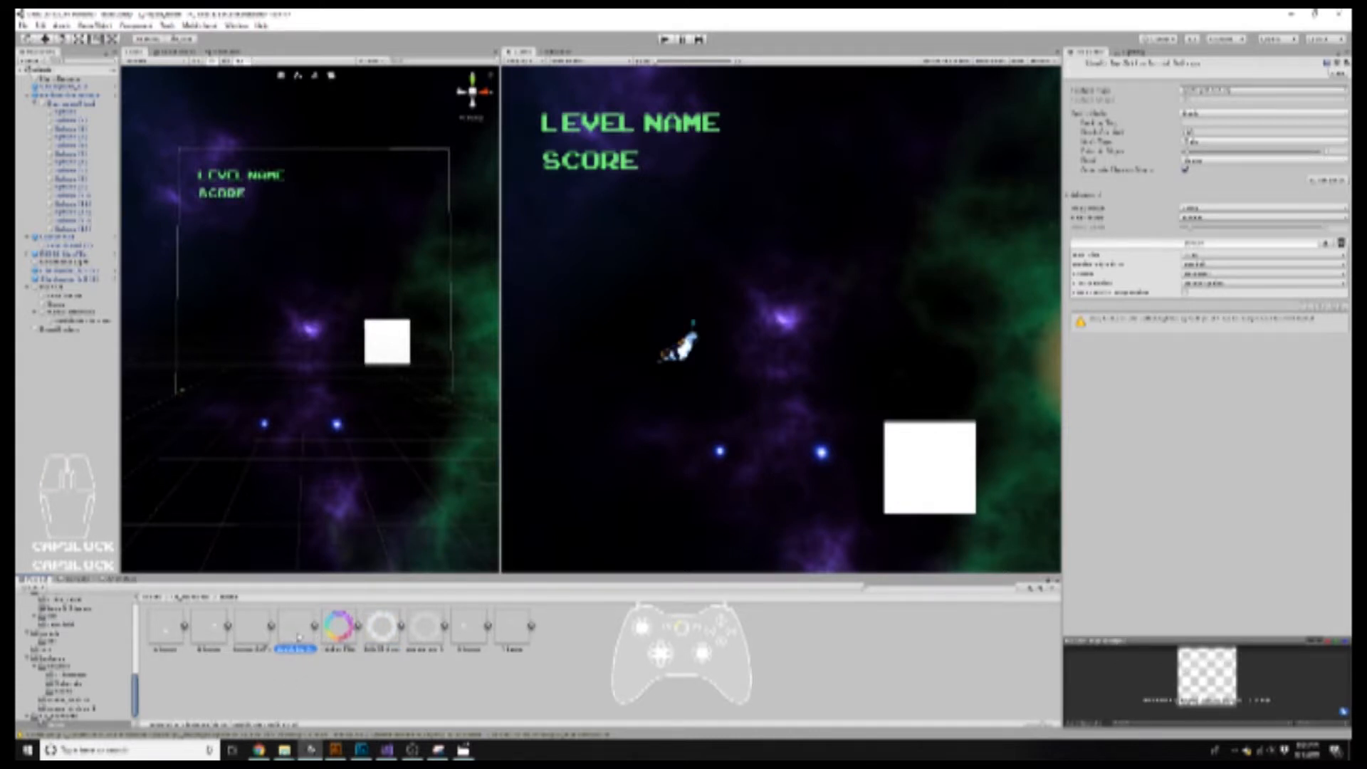
click(53, 320)
drag(296, 630, 1233, 208)
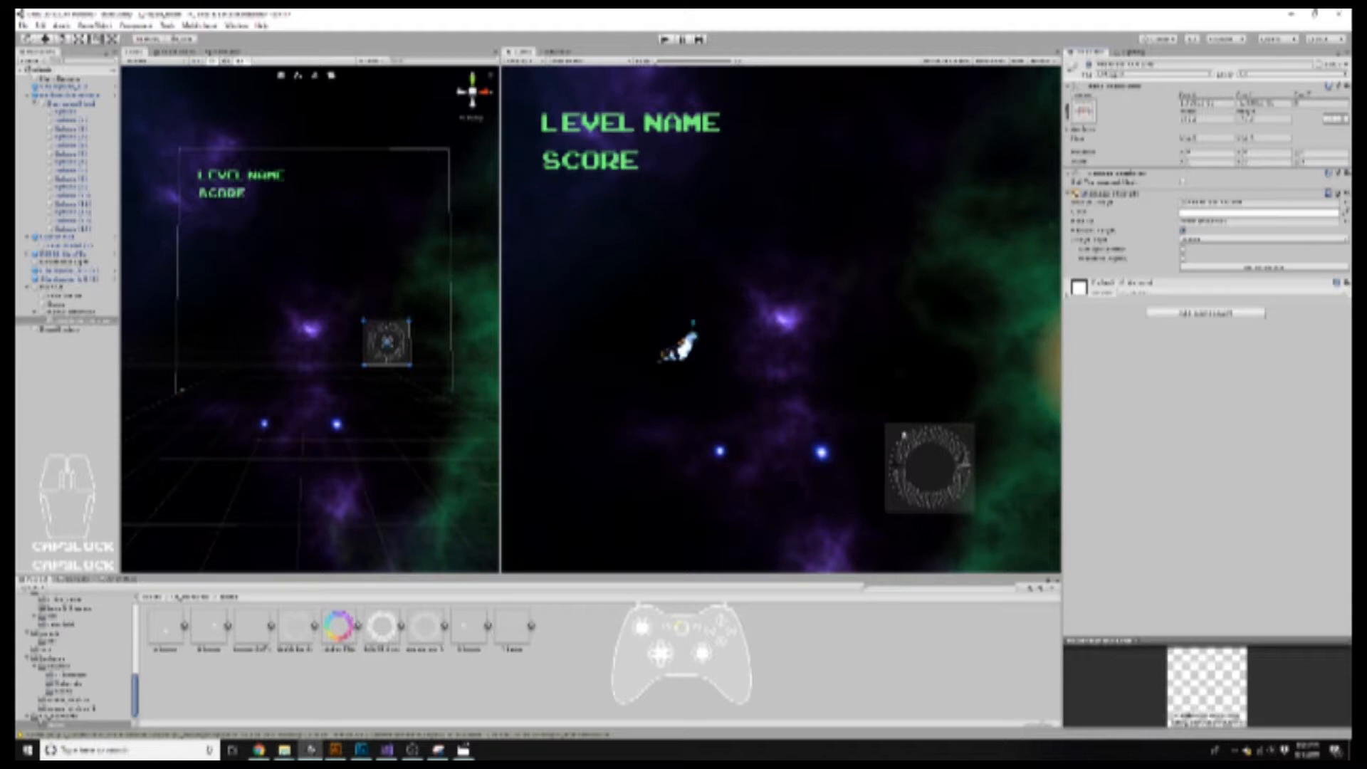
- Lower the alpha of the panel's Image colour to 0 so only its child image shows
click(64, 311)
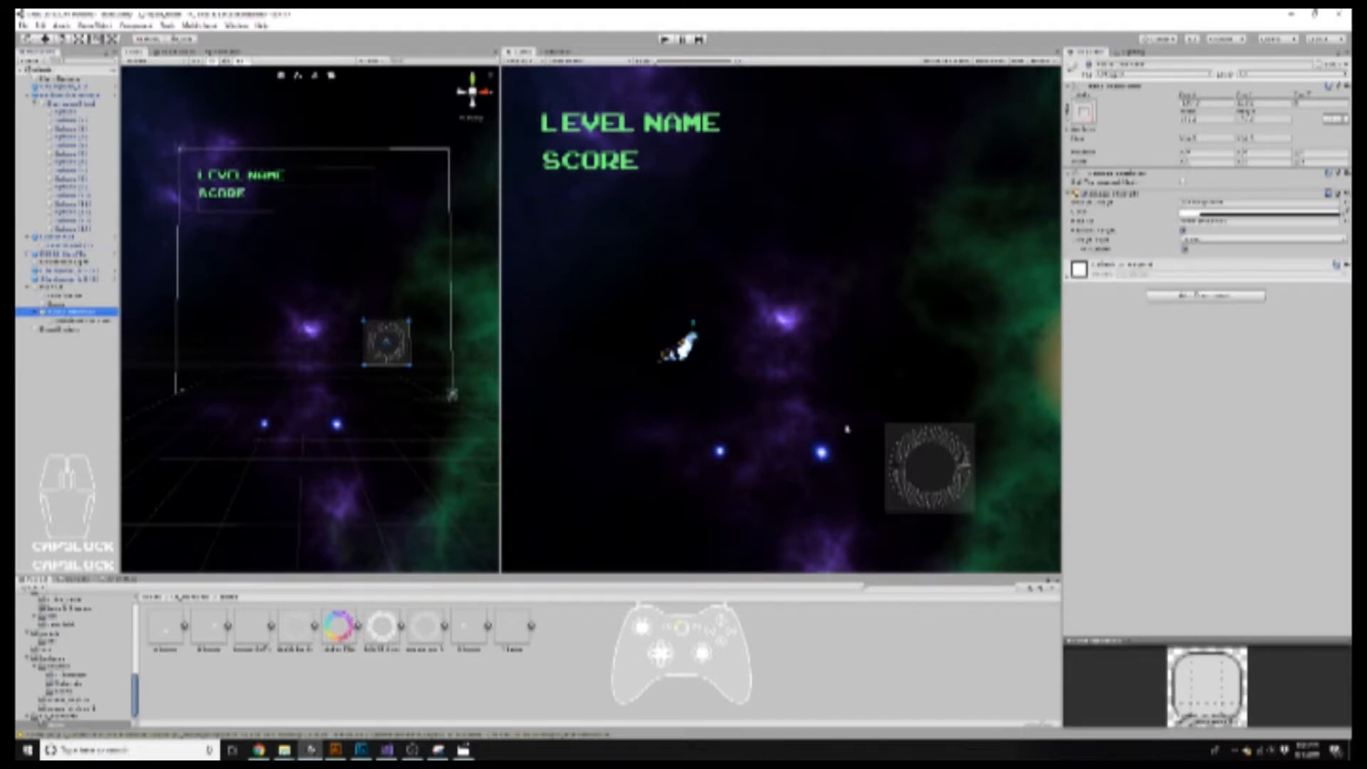
click(1244, 213)
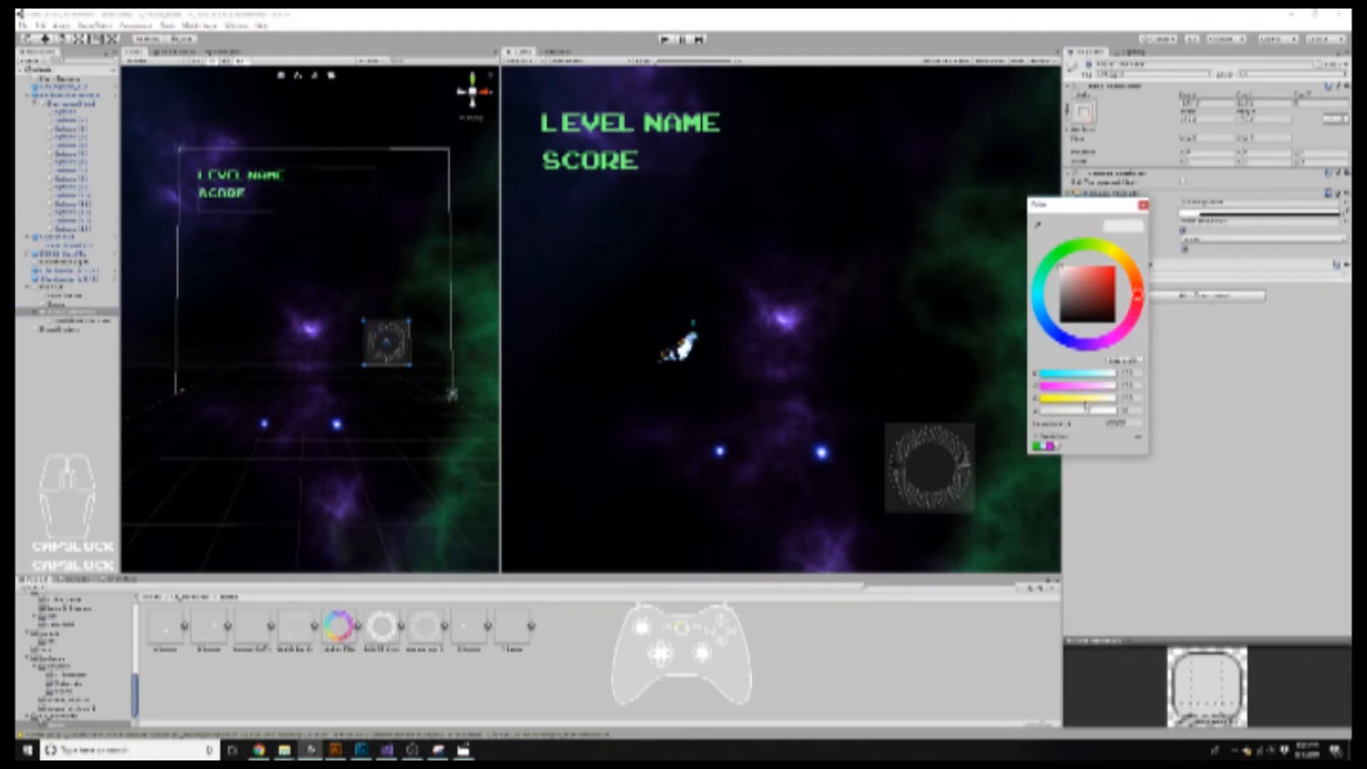
drag(1053, 416, 1030, 418)
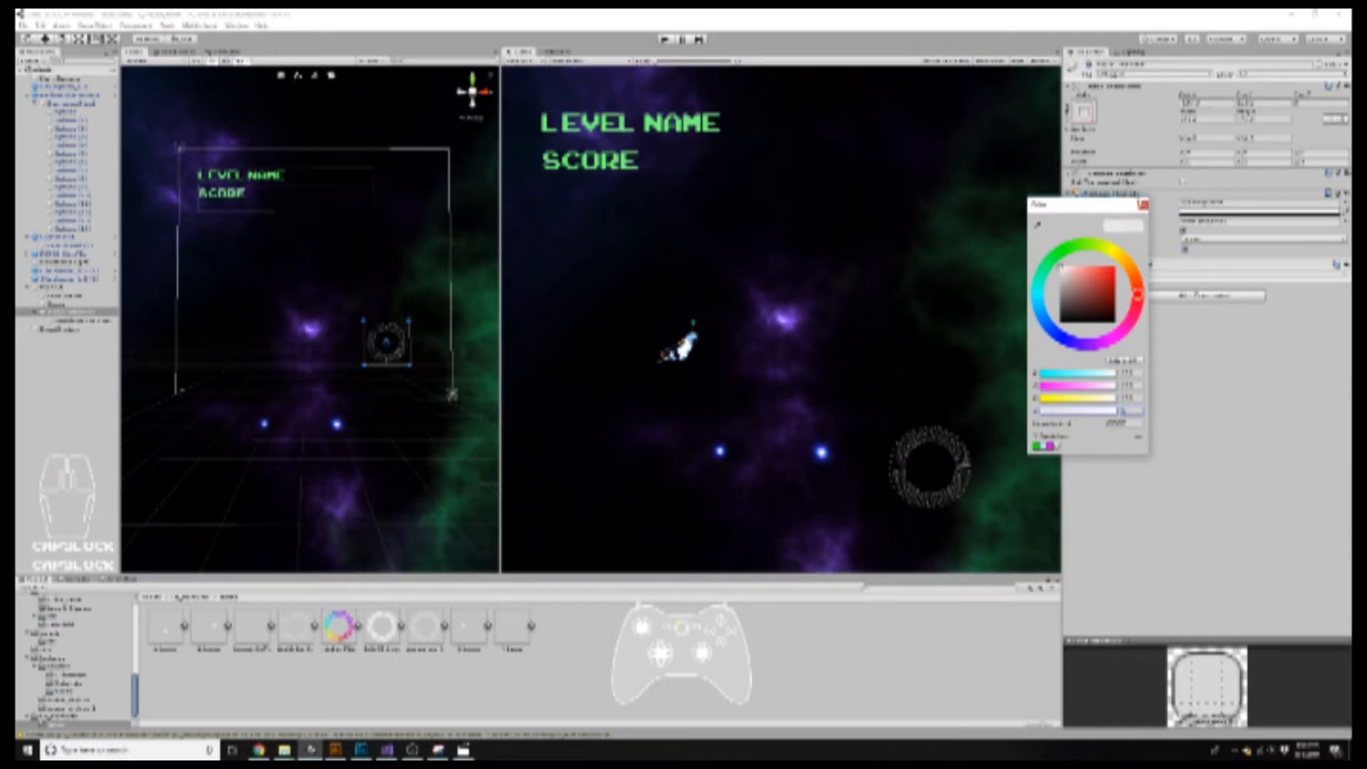
click(1142, 205)
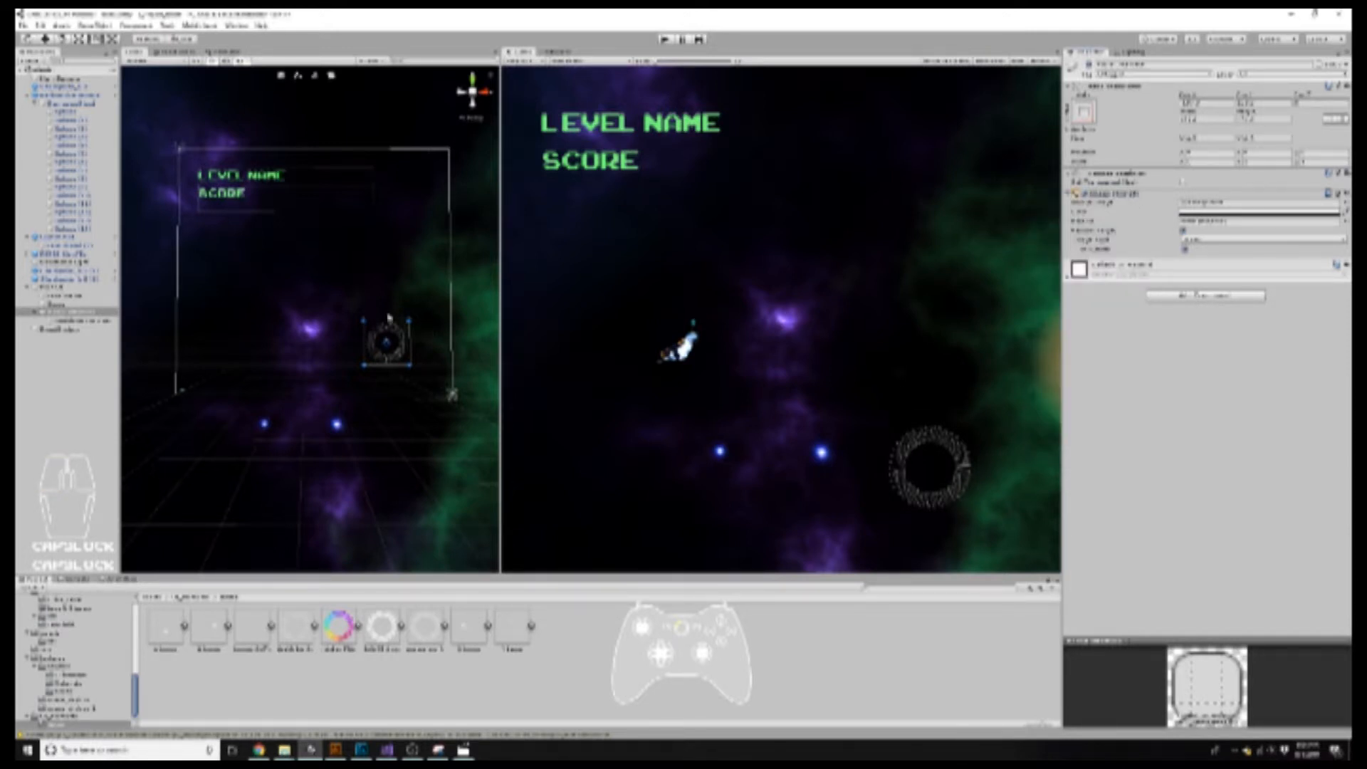
- Duplicate the LaserButtonBG_L image and assign the solid white ring sprite as the copy's source image
click(78, 320)
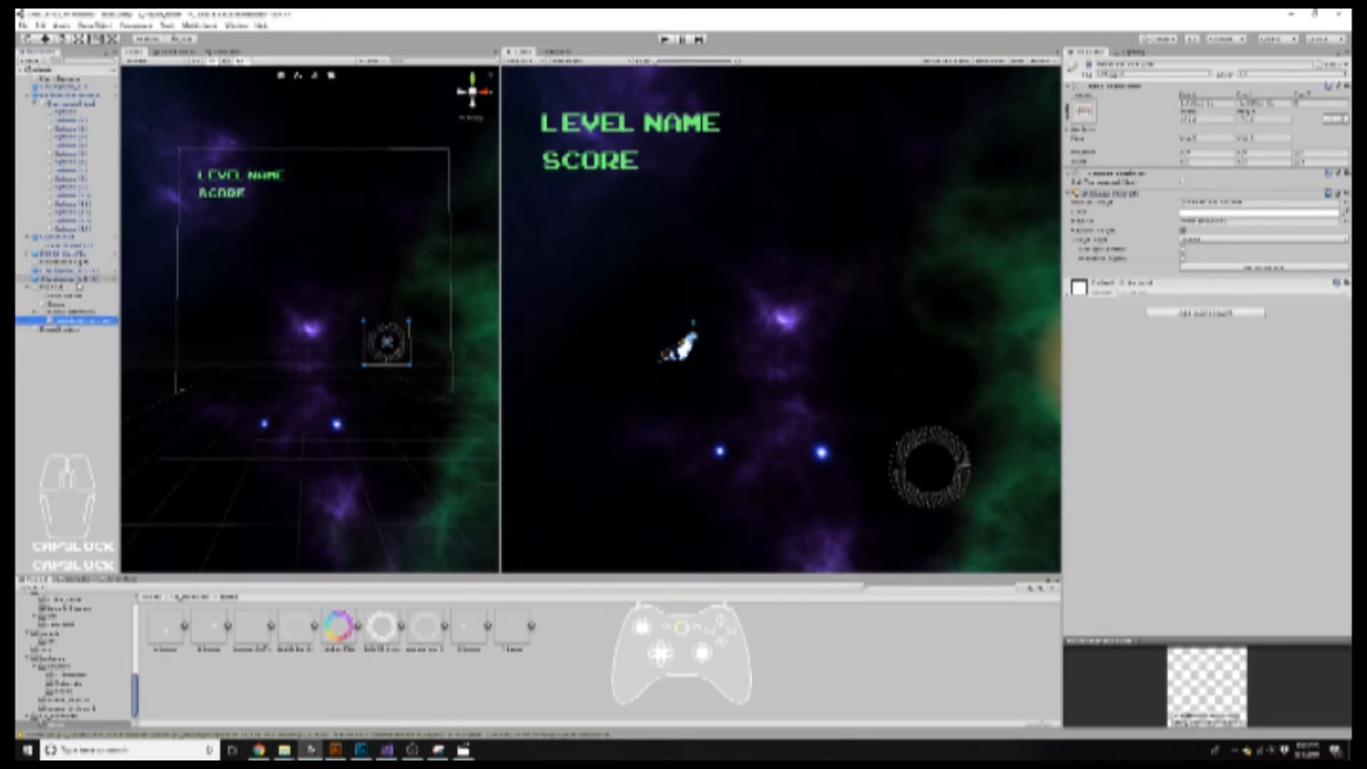
key(ctrl+d)
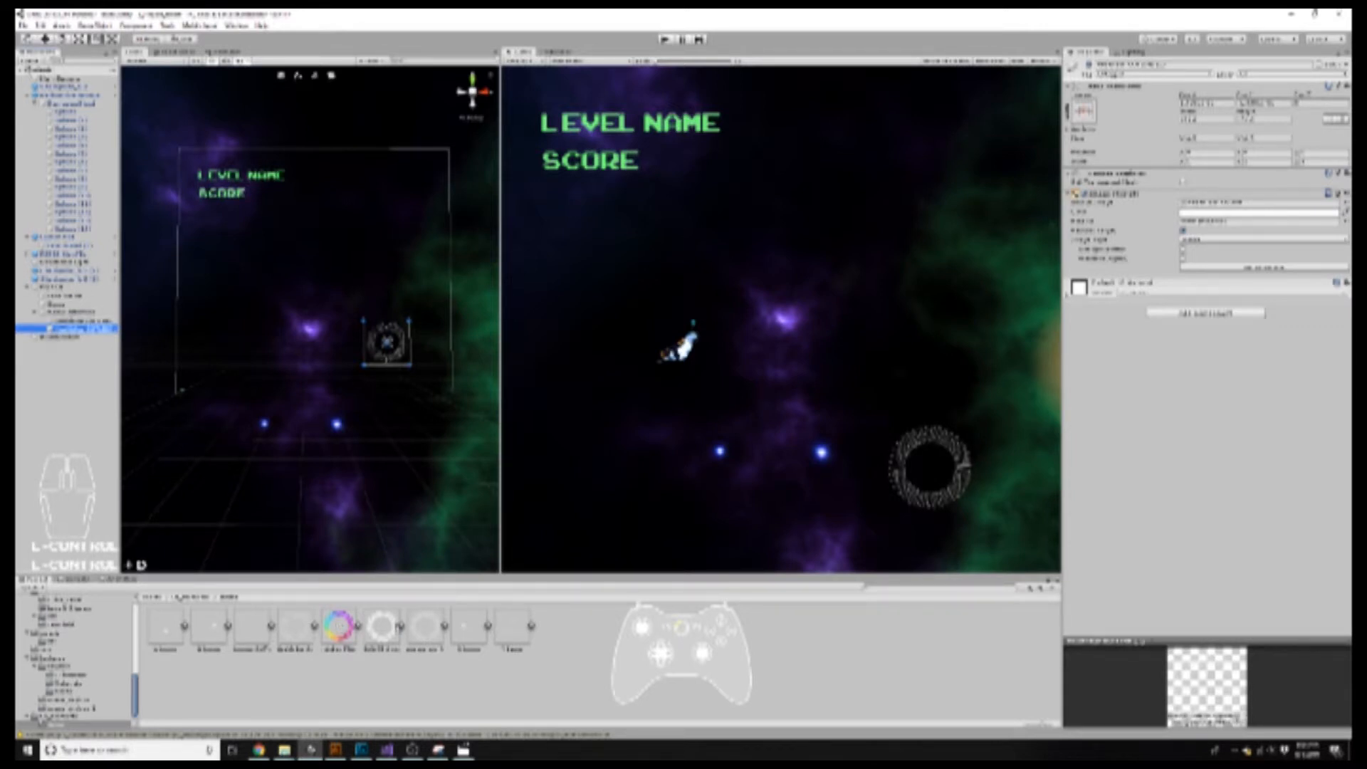
drag(385, 632, 1250, 203)
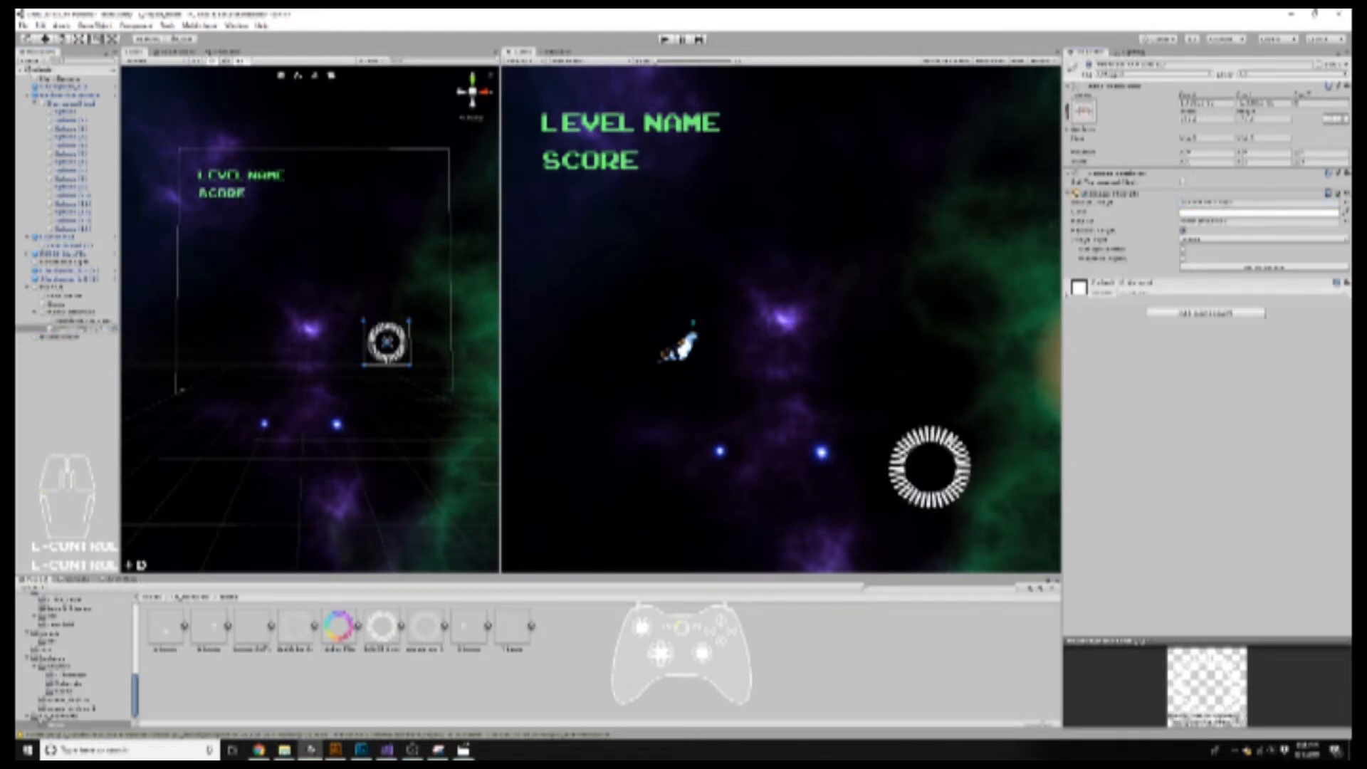
- Rename the white ring image, using FILL in its name and the suffix L
right_click(99, 329)
click(128, 384)
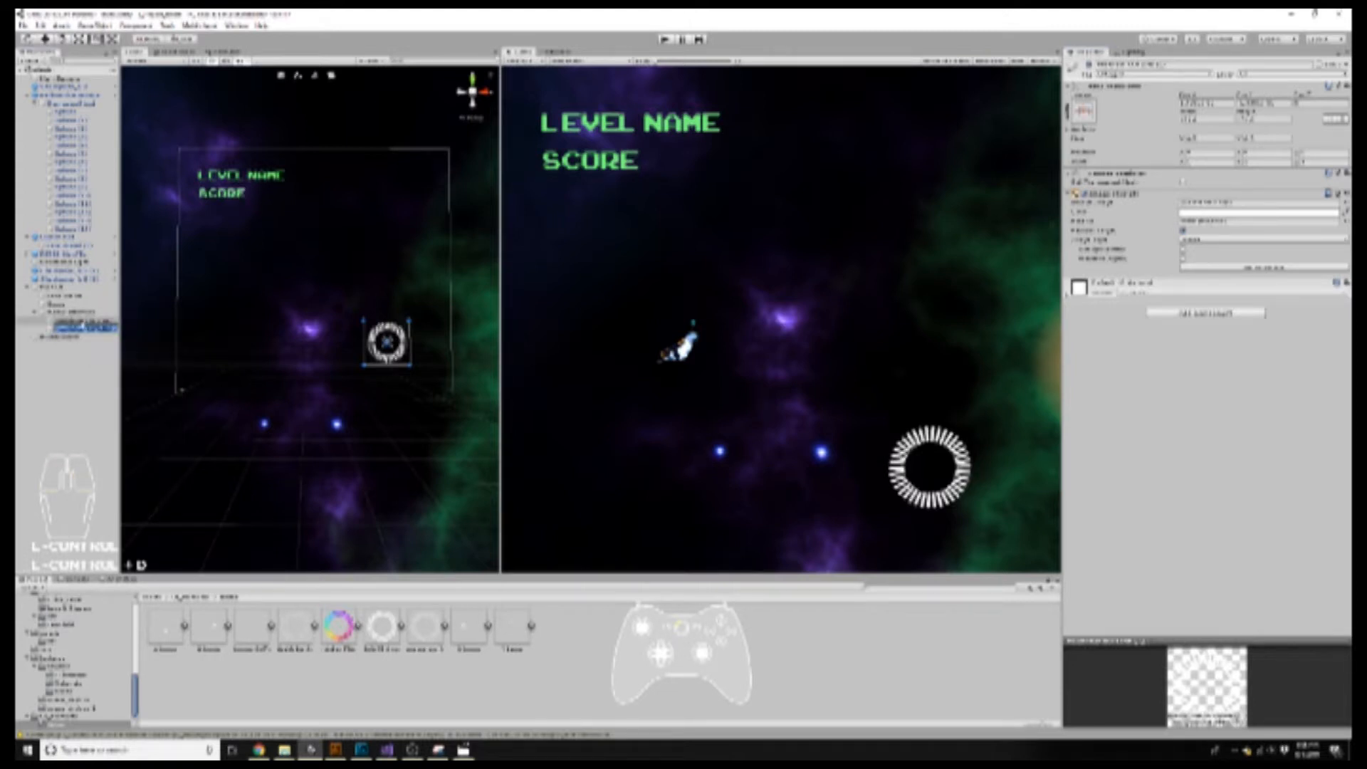
text(FILL)
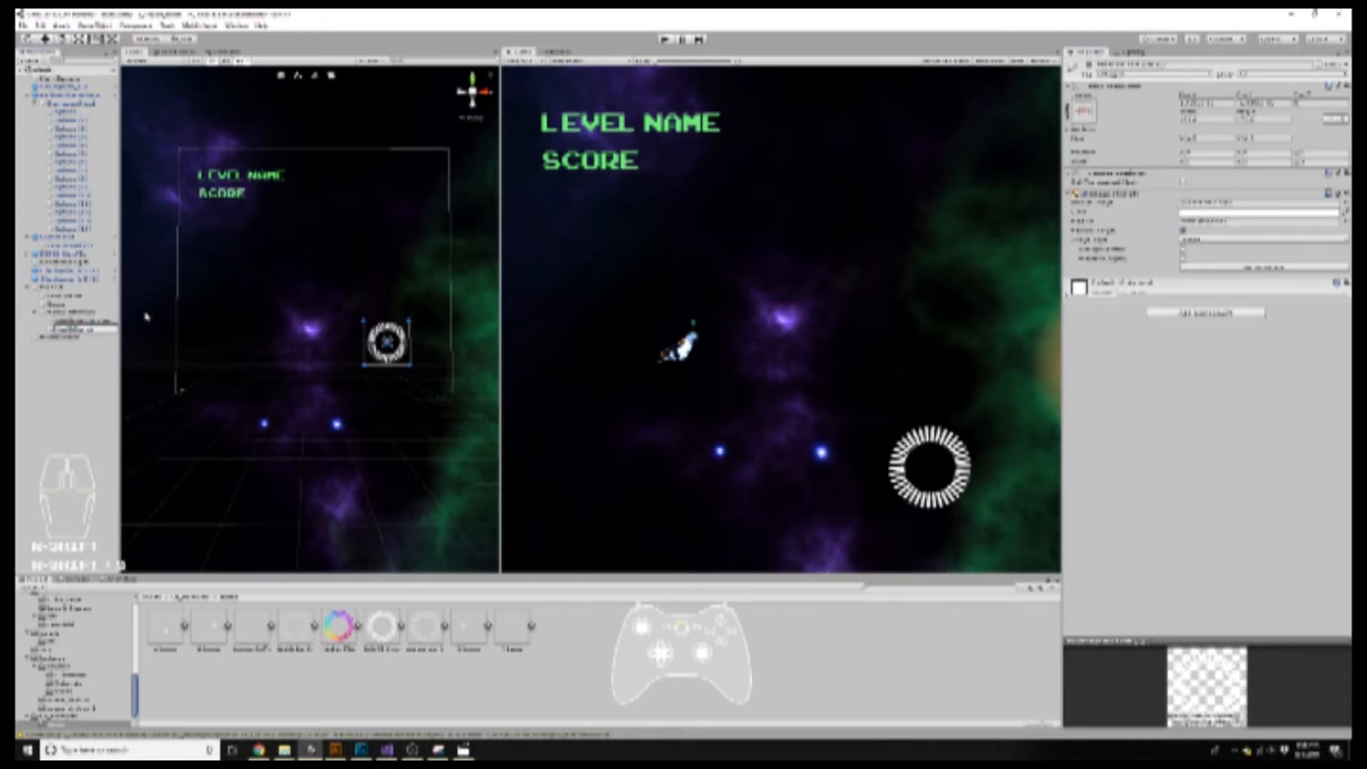
key(BackSpace)
text(L)
key(Return)
right_click(114, 321)
click(80, 330)
click(81, 330)
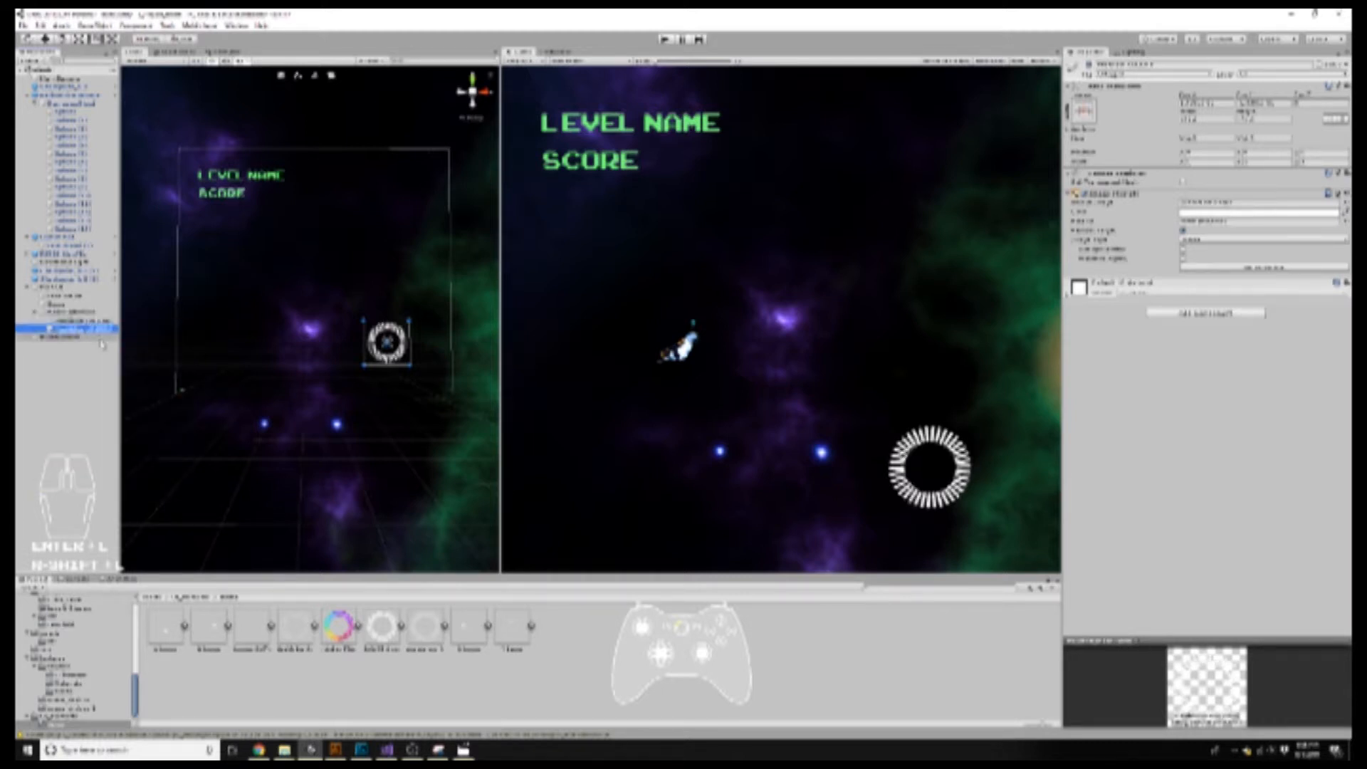
- Duplicate the white ring image, swapping its sprite for the rainbow ring, and rename the copy with RadialFILL
key(ctrl+d)
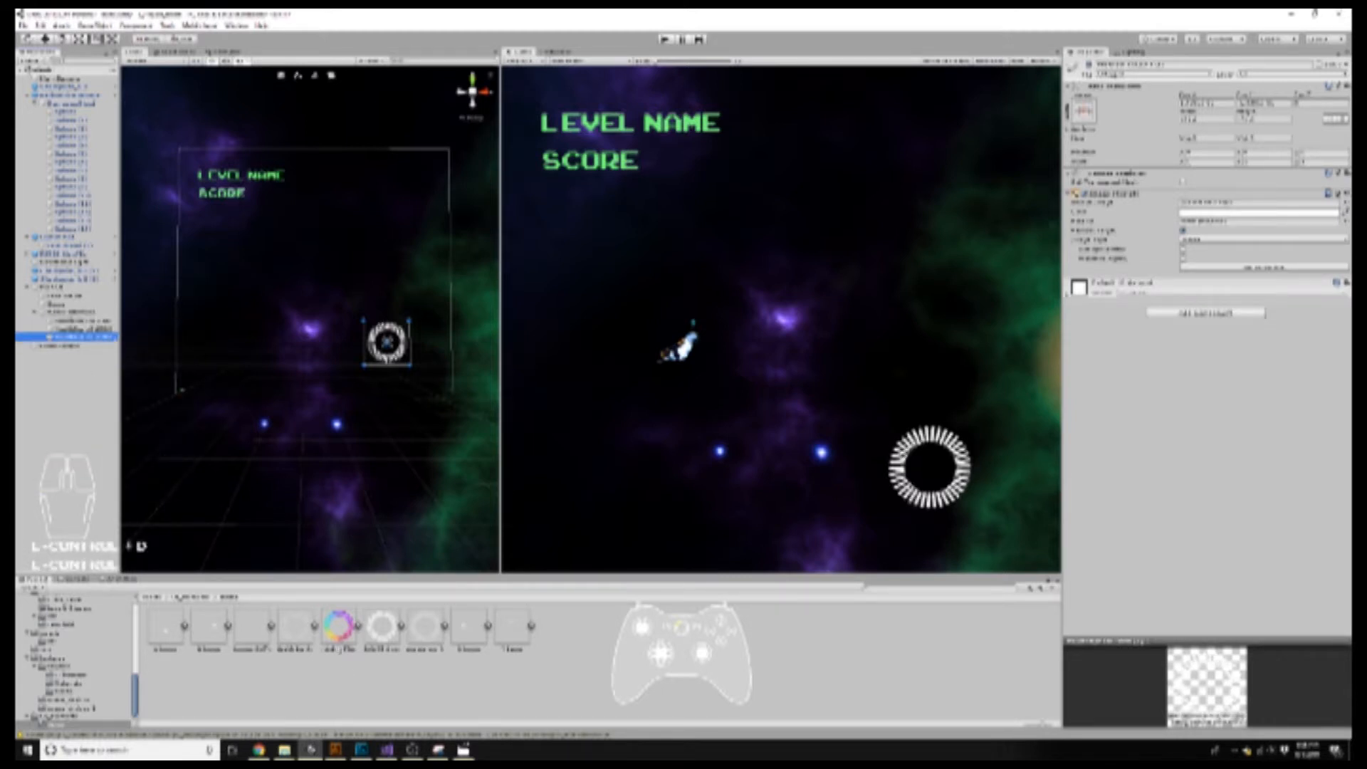
drag(339, 639, 1223, 208)
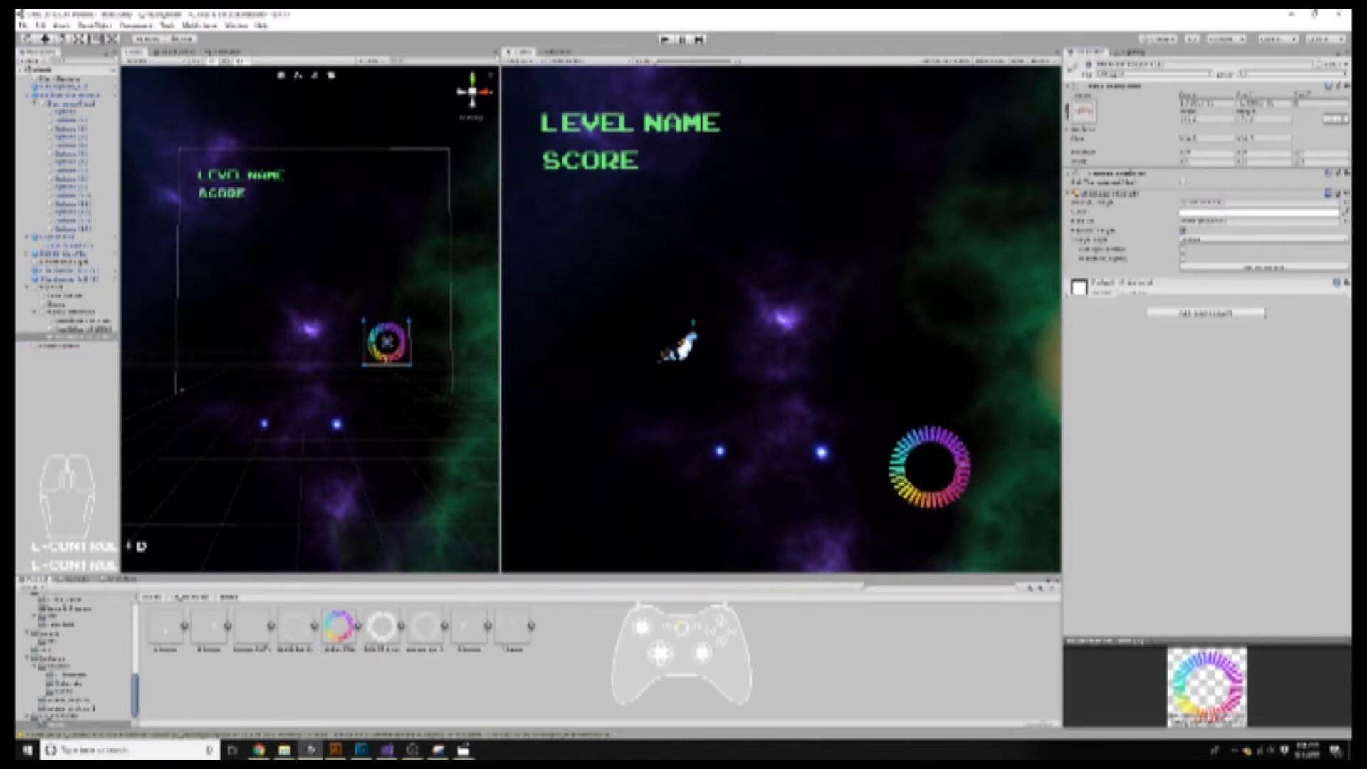
right_click(87, 337)
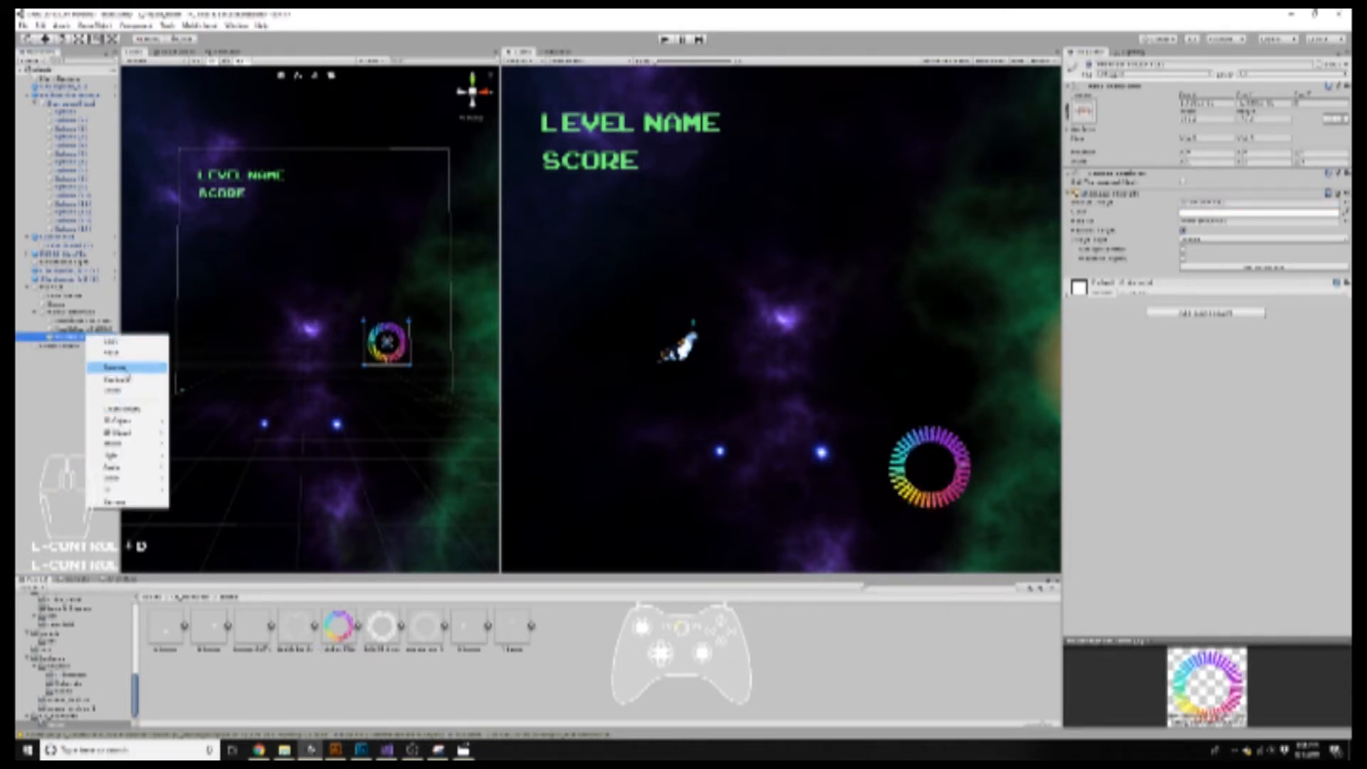
click(114, 367)
drag(81, 337, 165, 329)
key(BackSpace)
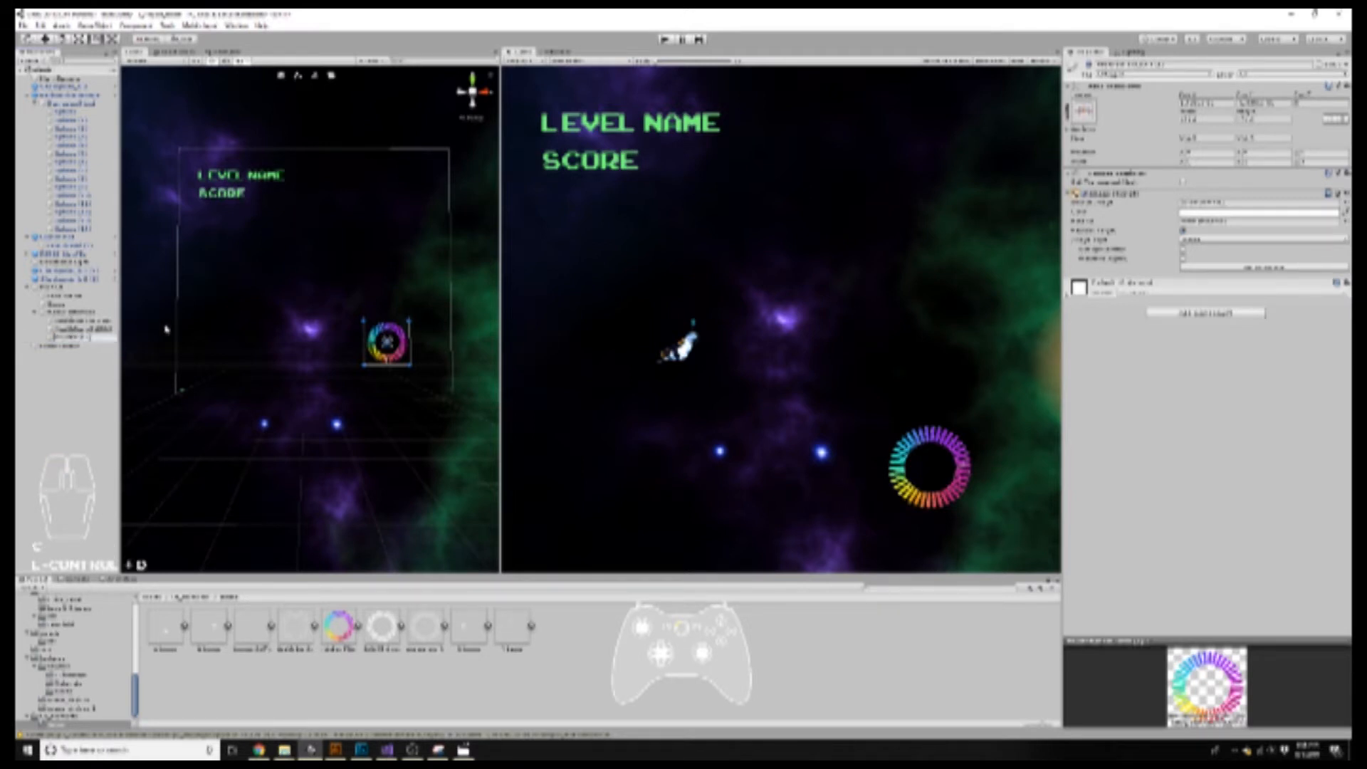
key(BackSpace)
key(Caps_Lock)
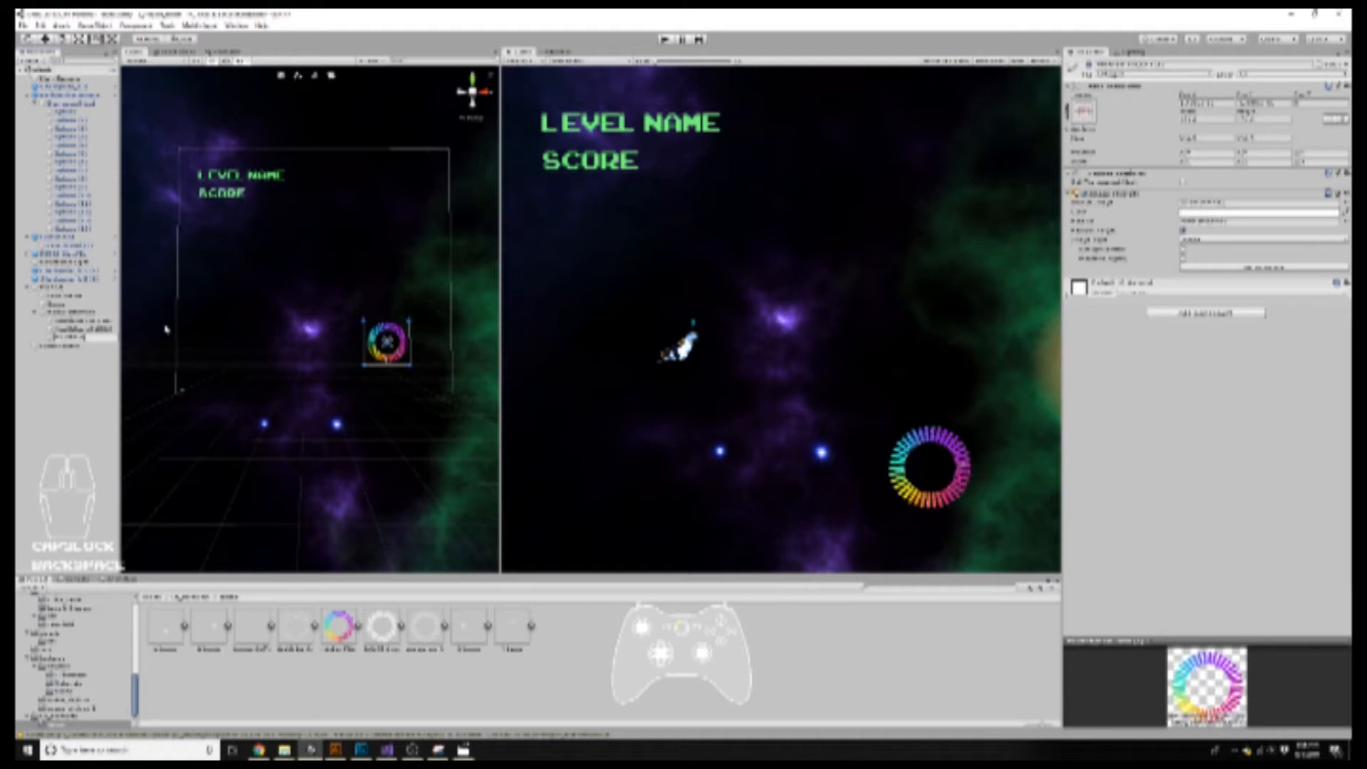
text(RadialFILL)
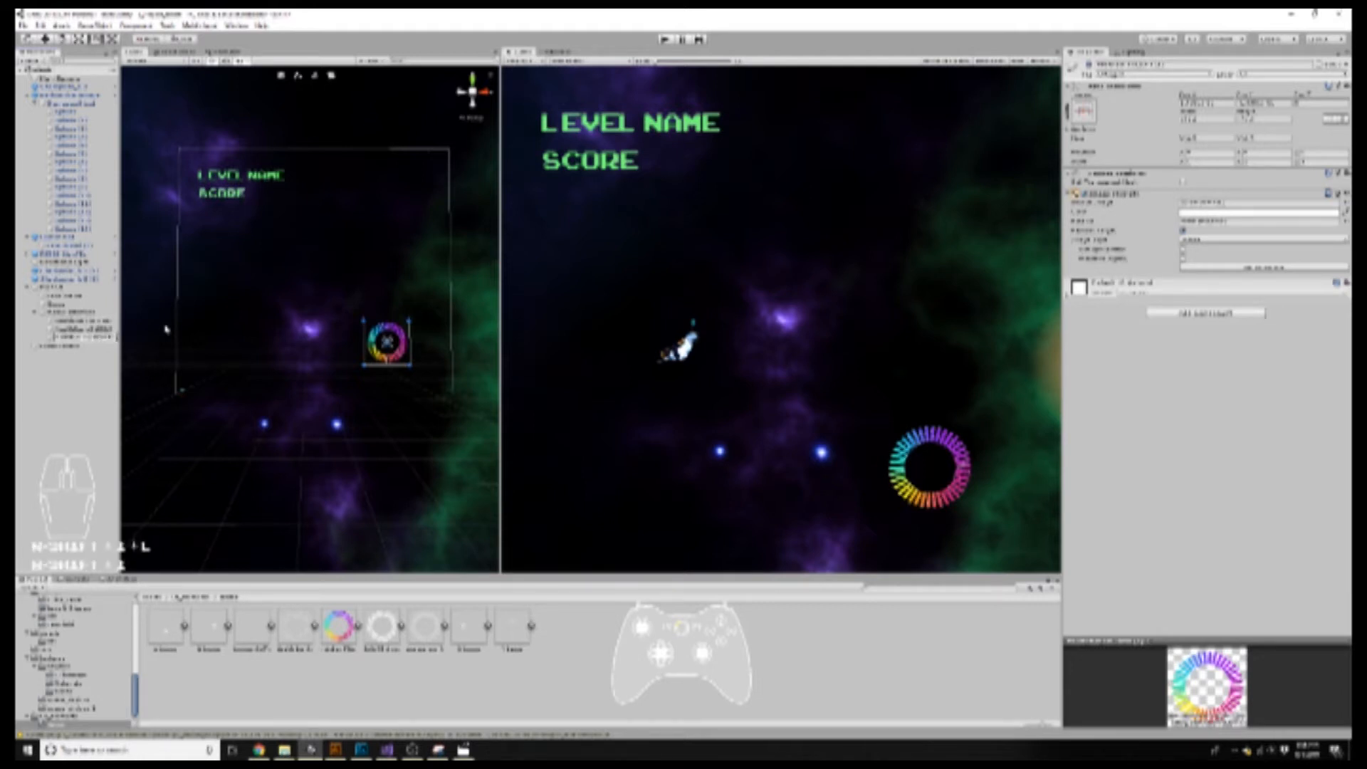
key(Return)
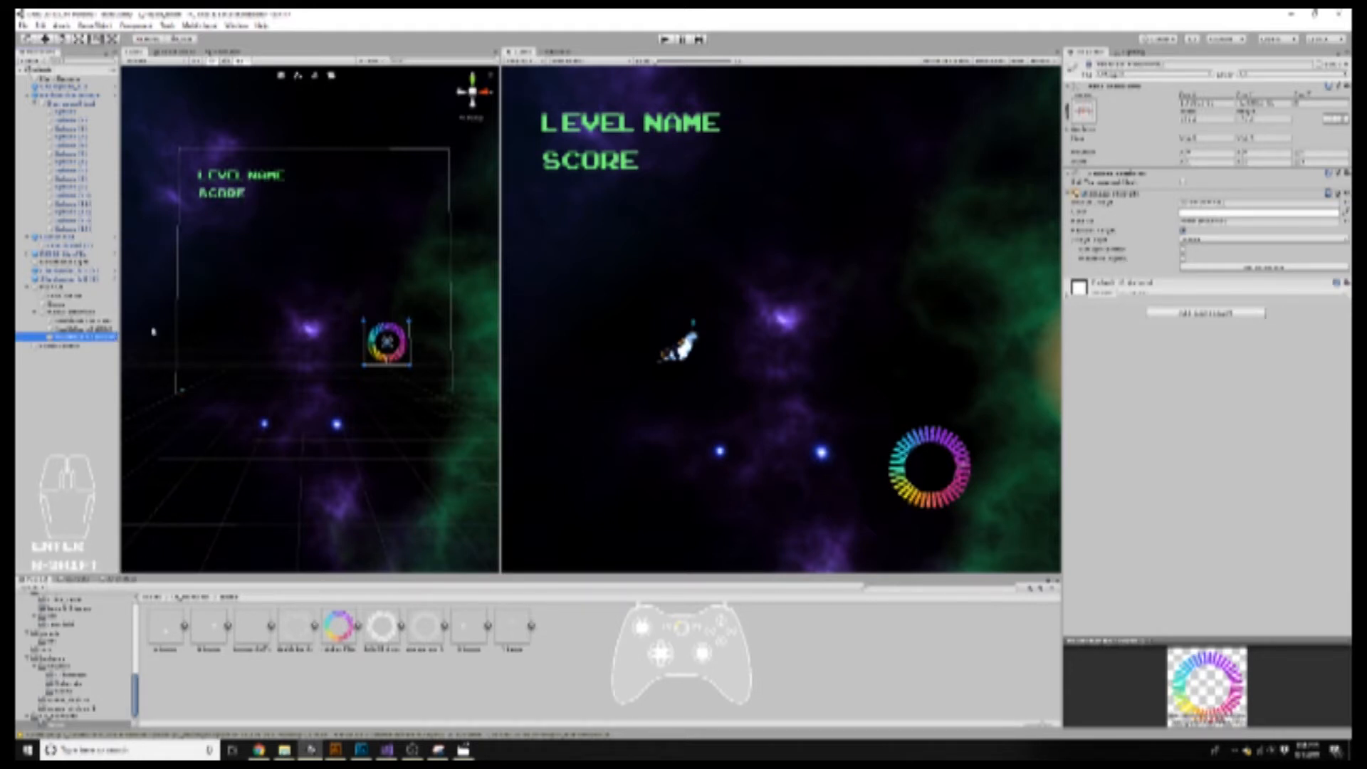
- Duplicate the rainbow ring image, assign the folder's third sprite, the one drawn inside the ring, and rename the copy
key(ctrl)
key(ctrl+d)
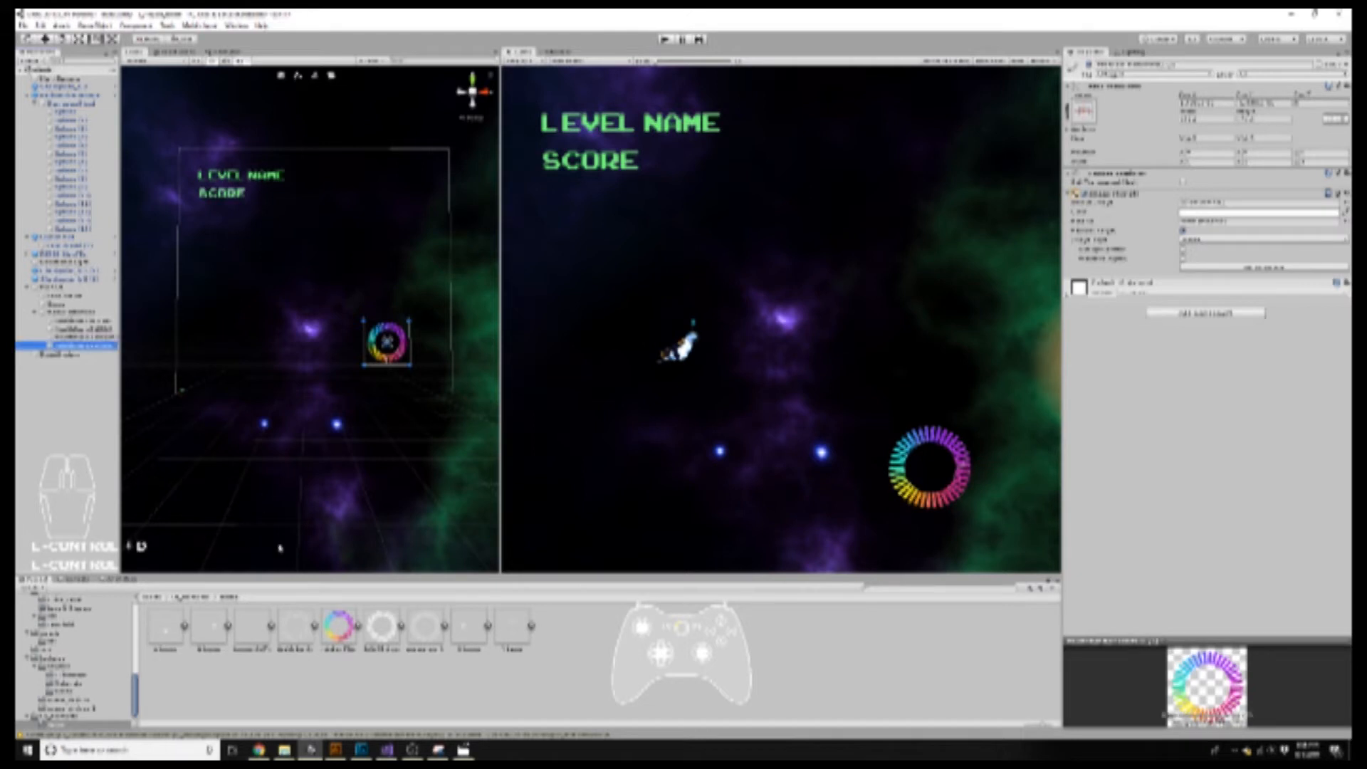
click(249, 633)
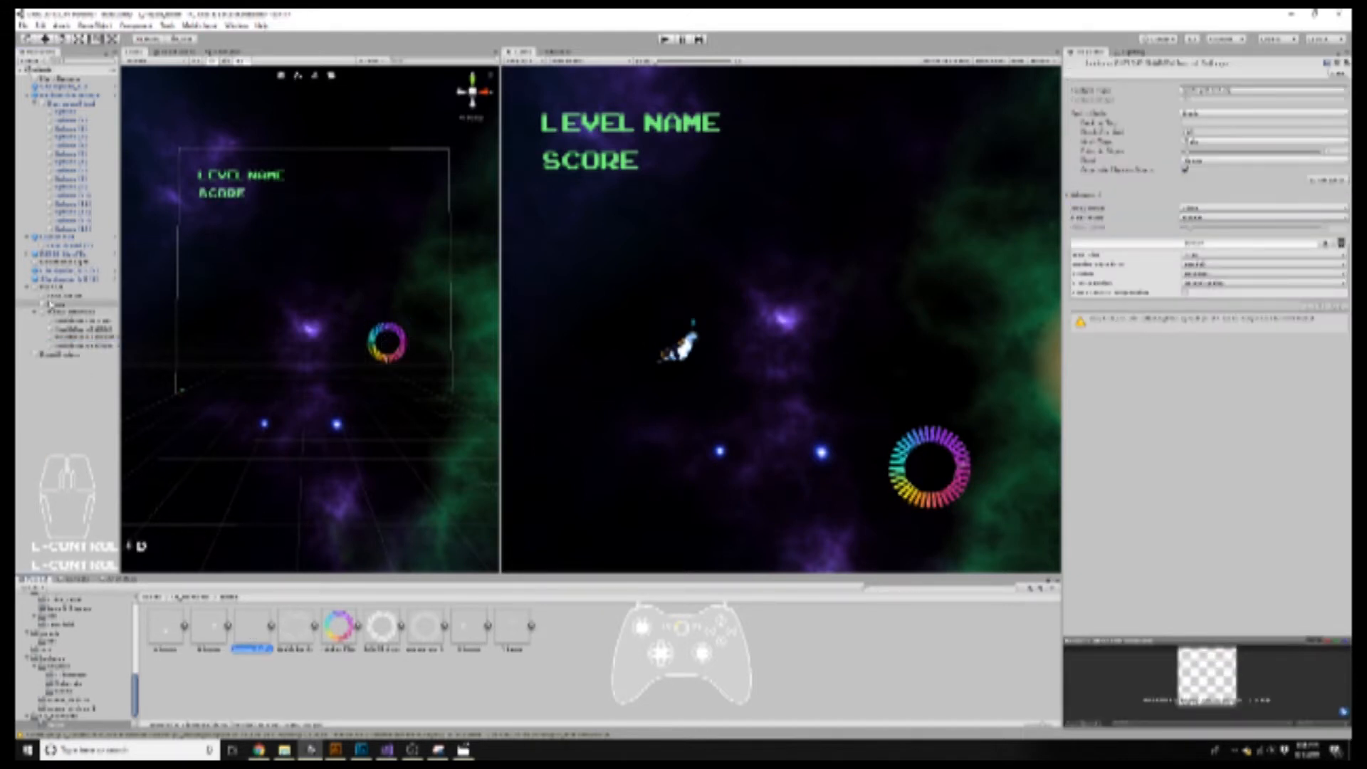
click(78, 346)
drag(250, 630, 1242, 203)
right_click(85, 345)
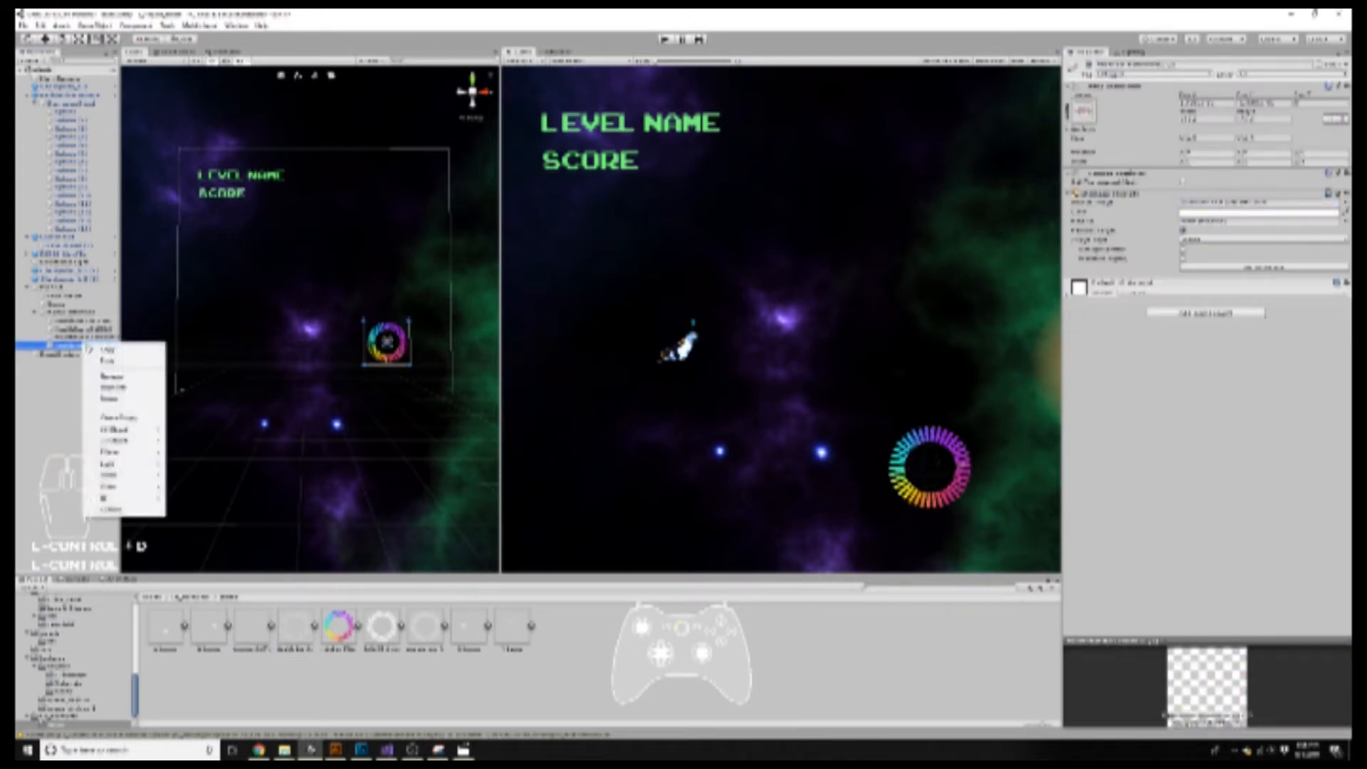
click(132, 370)
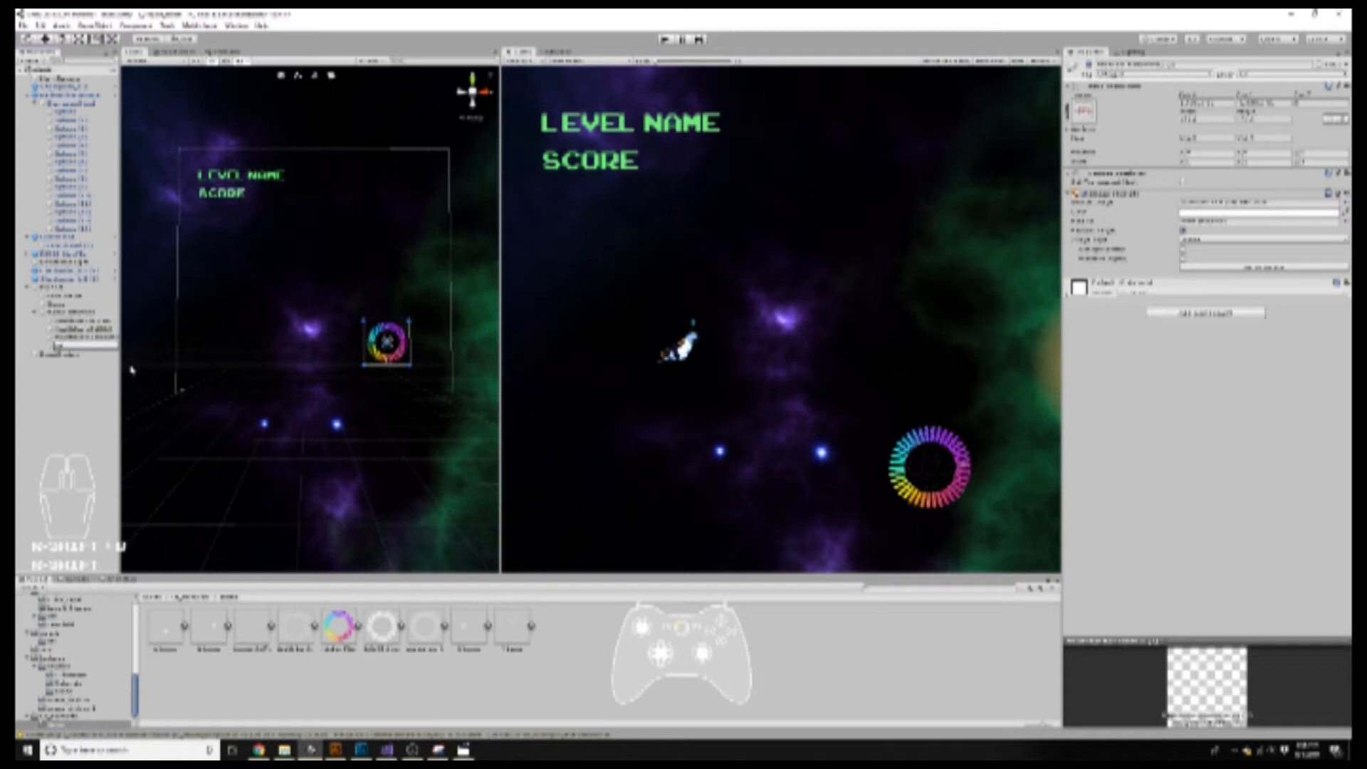
key(Return)
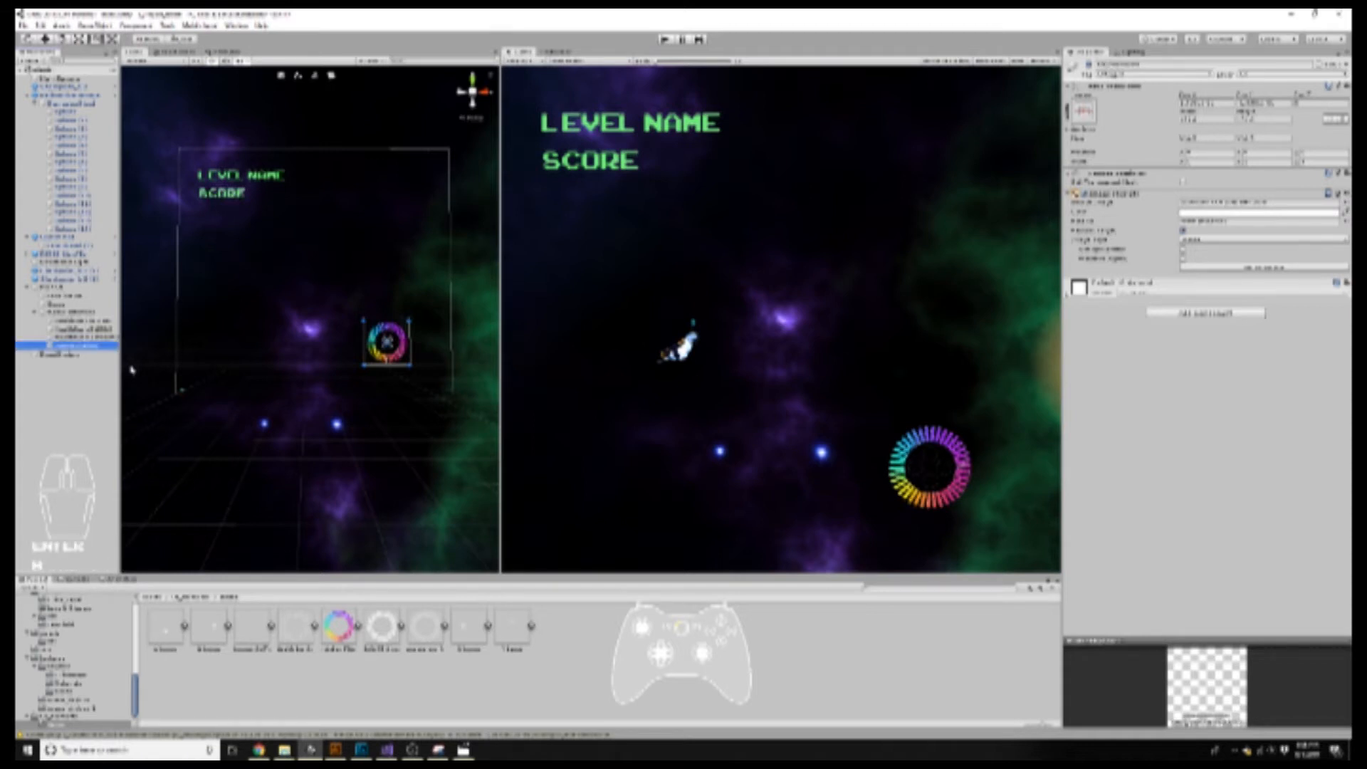
- Duplicate the inner sprite image, assign the folder's first sprite, the lower button icon, and rename the copy
key(ctrl+d)
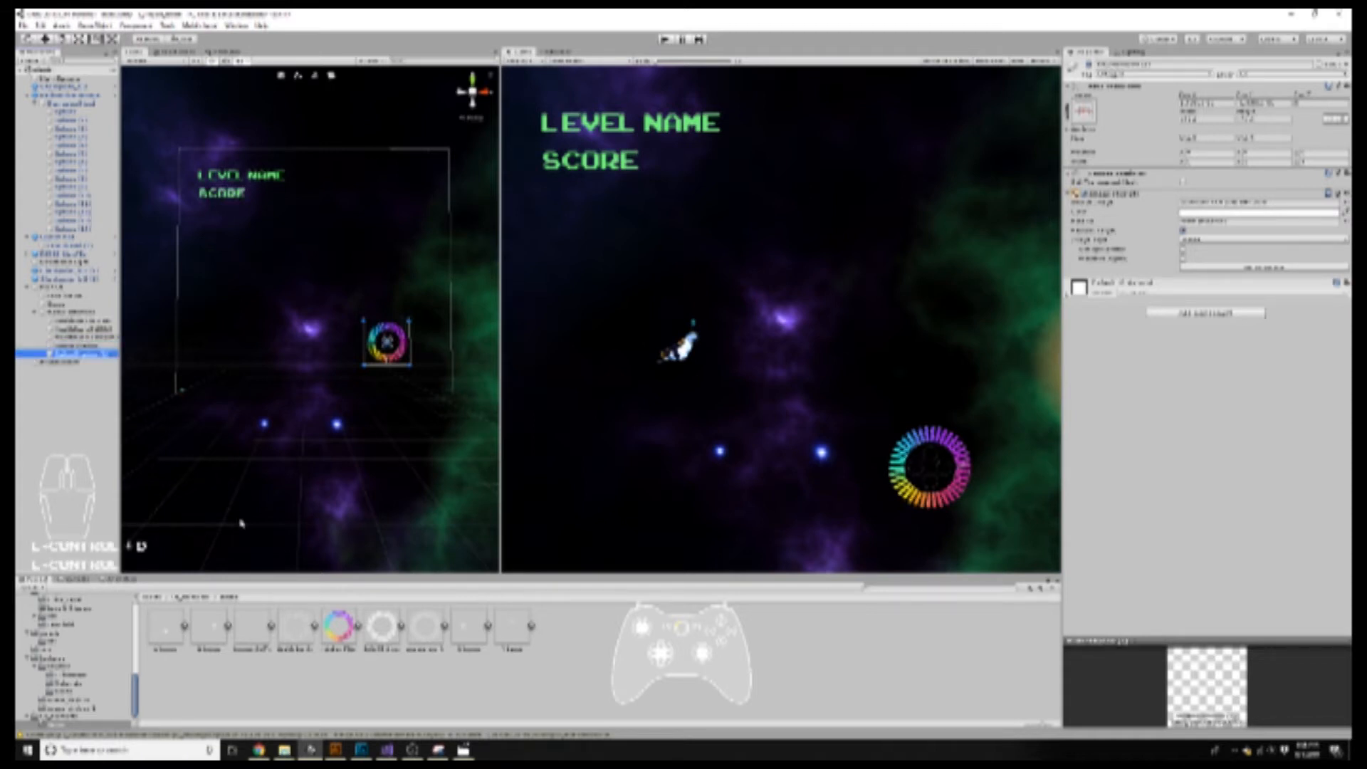
drag(169, 629, 1211, 207)
right_click(78, 352)
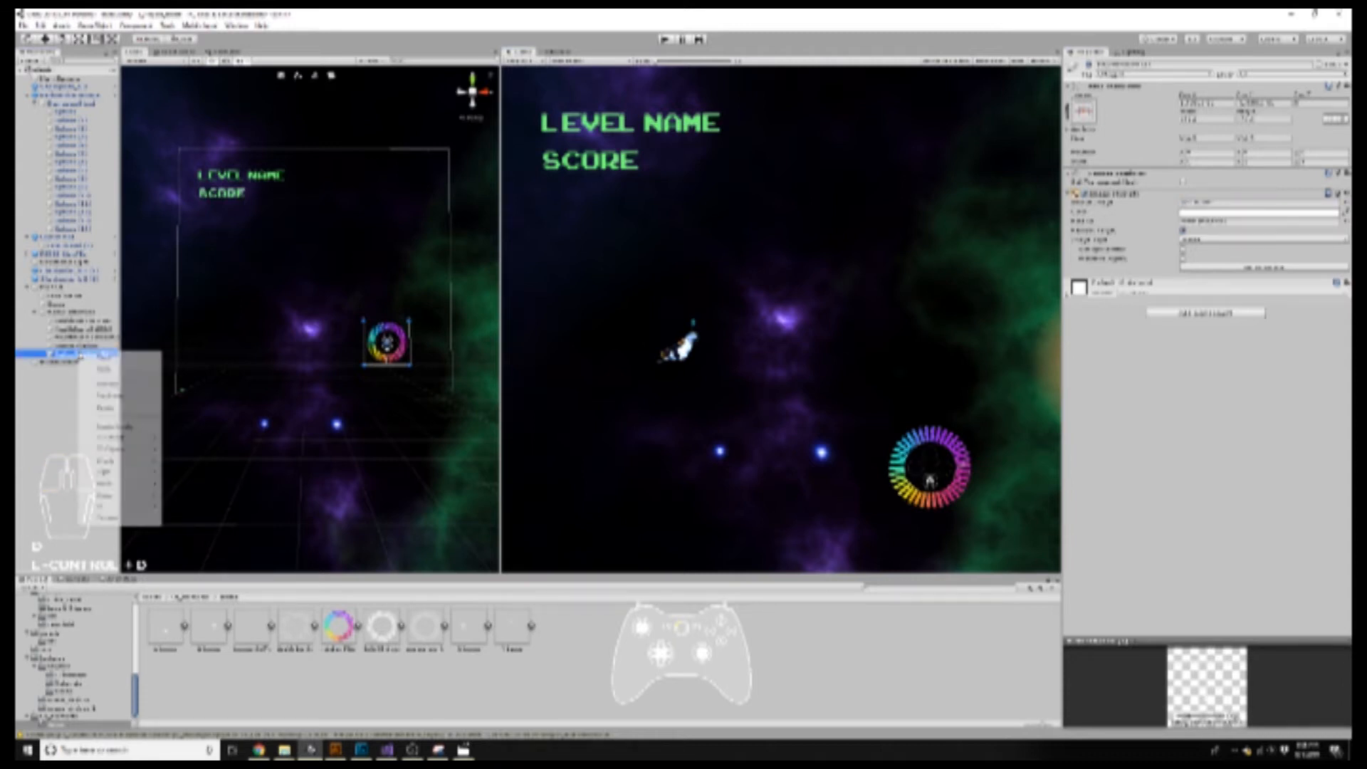
click(118, 384)
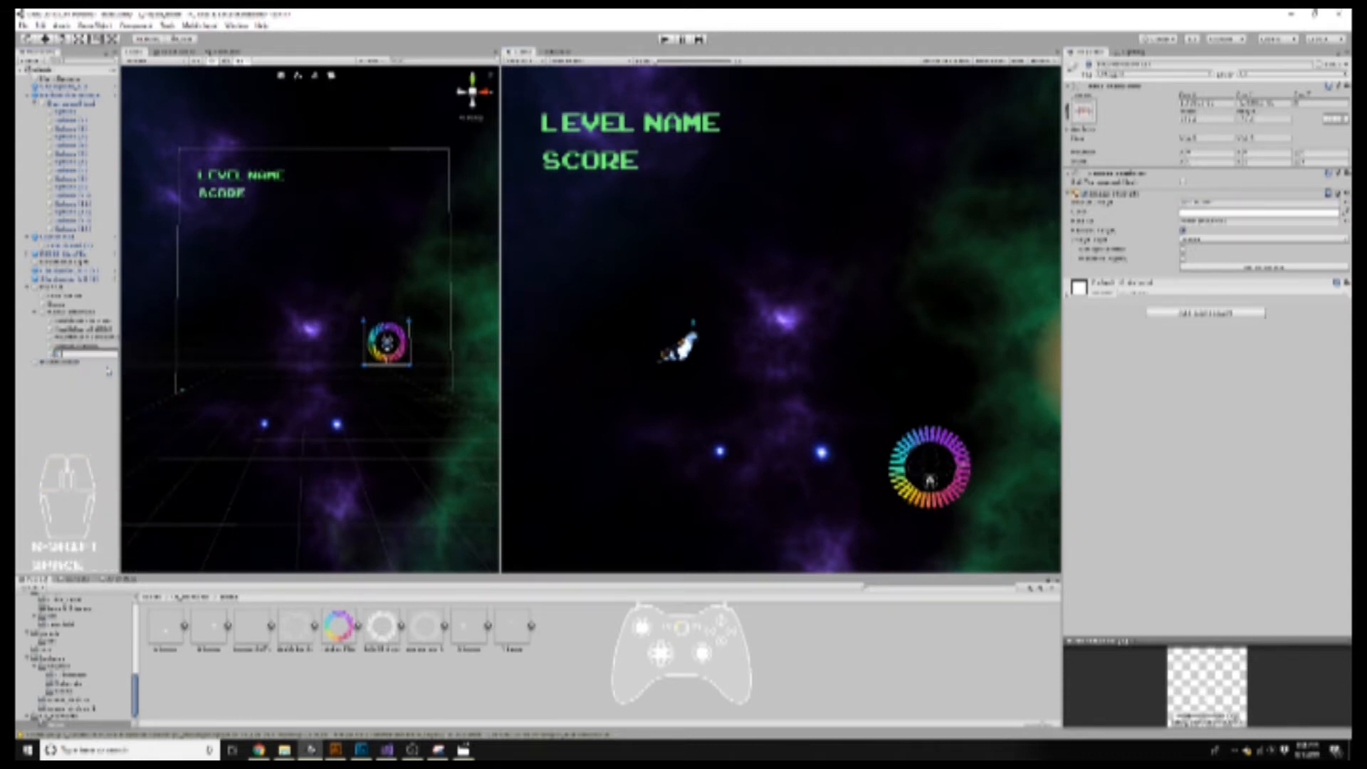
key(Return)
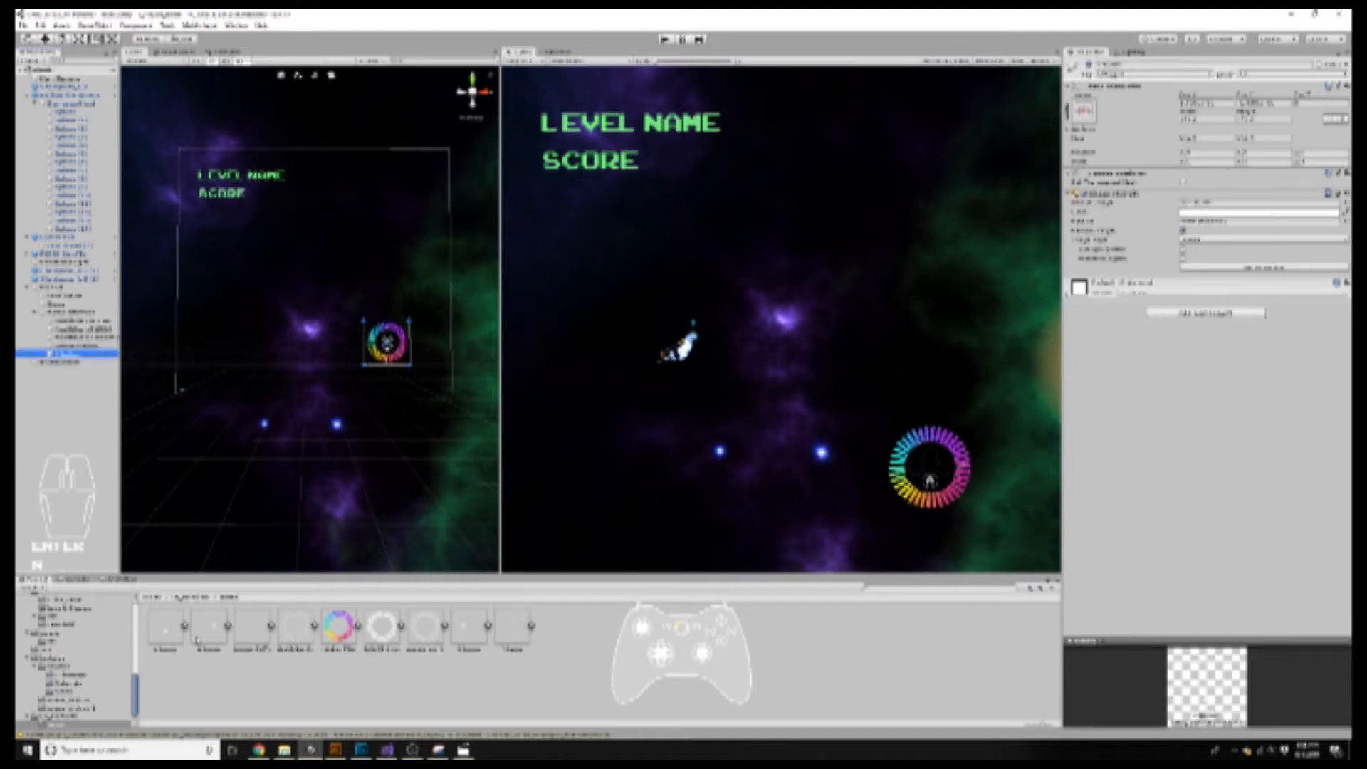
- Duplicate the lower button icon image, assign the folder's second sprite, the right-hand button icon, and rename the copy
key(ctrl+d)
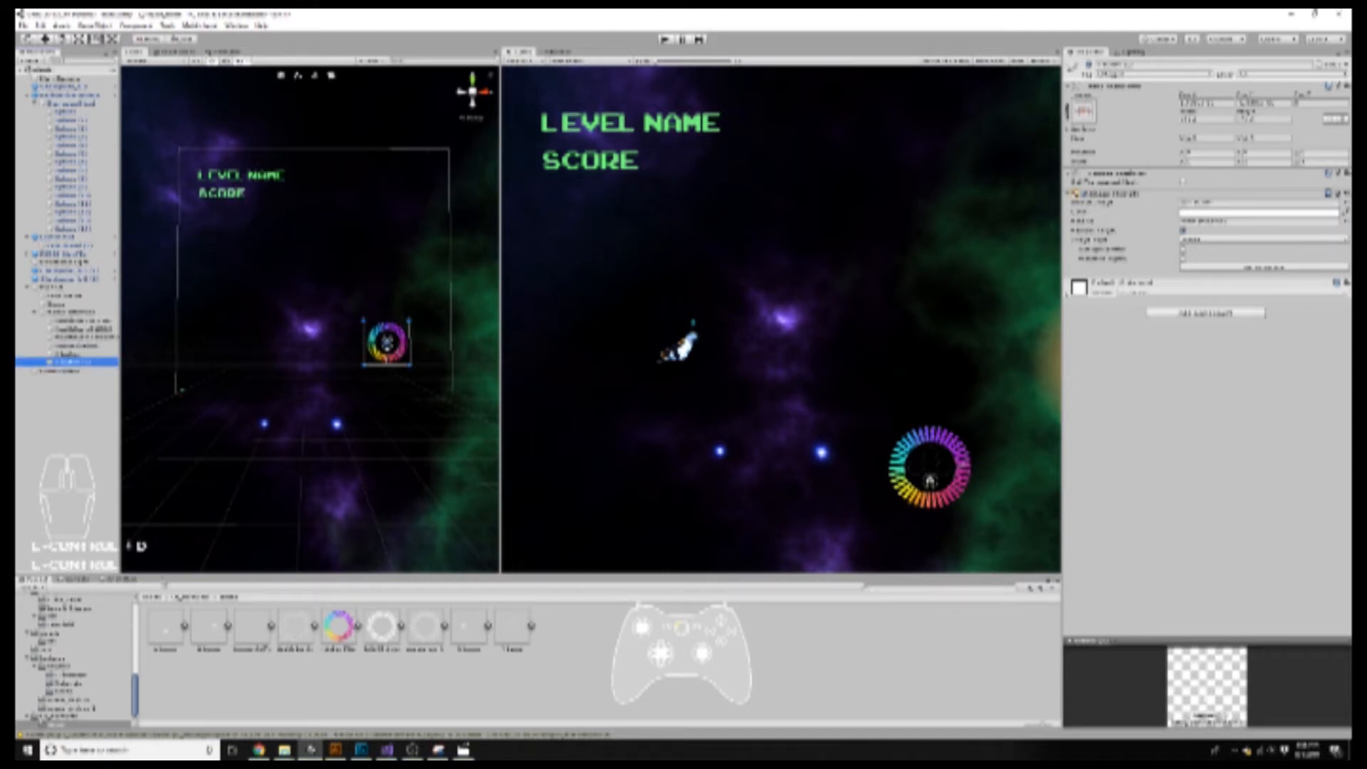
drag(212, 630, 1198, 258)
drag(1245, 198, 1240, 205)
right_click(75, 368)
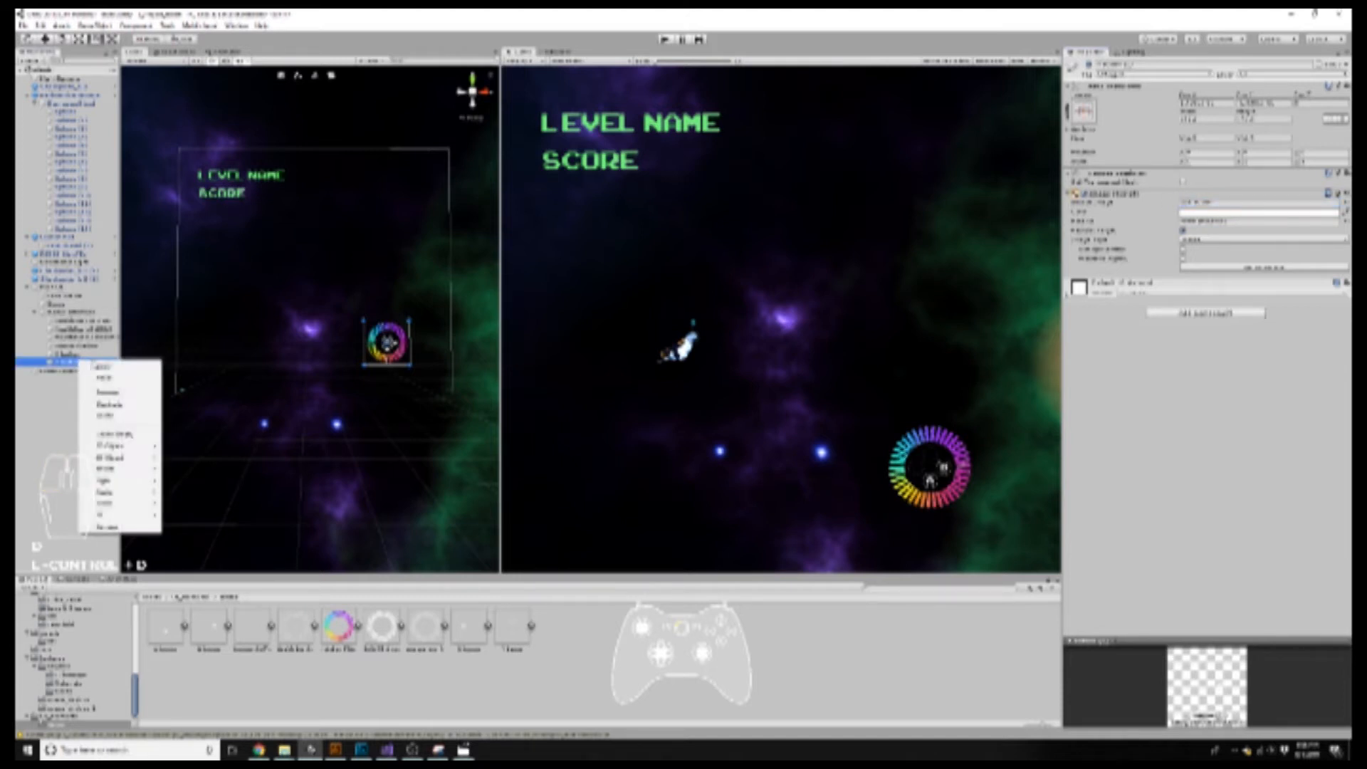
click(107, 390)
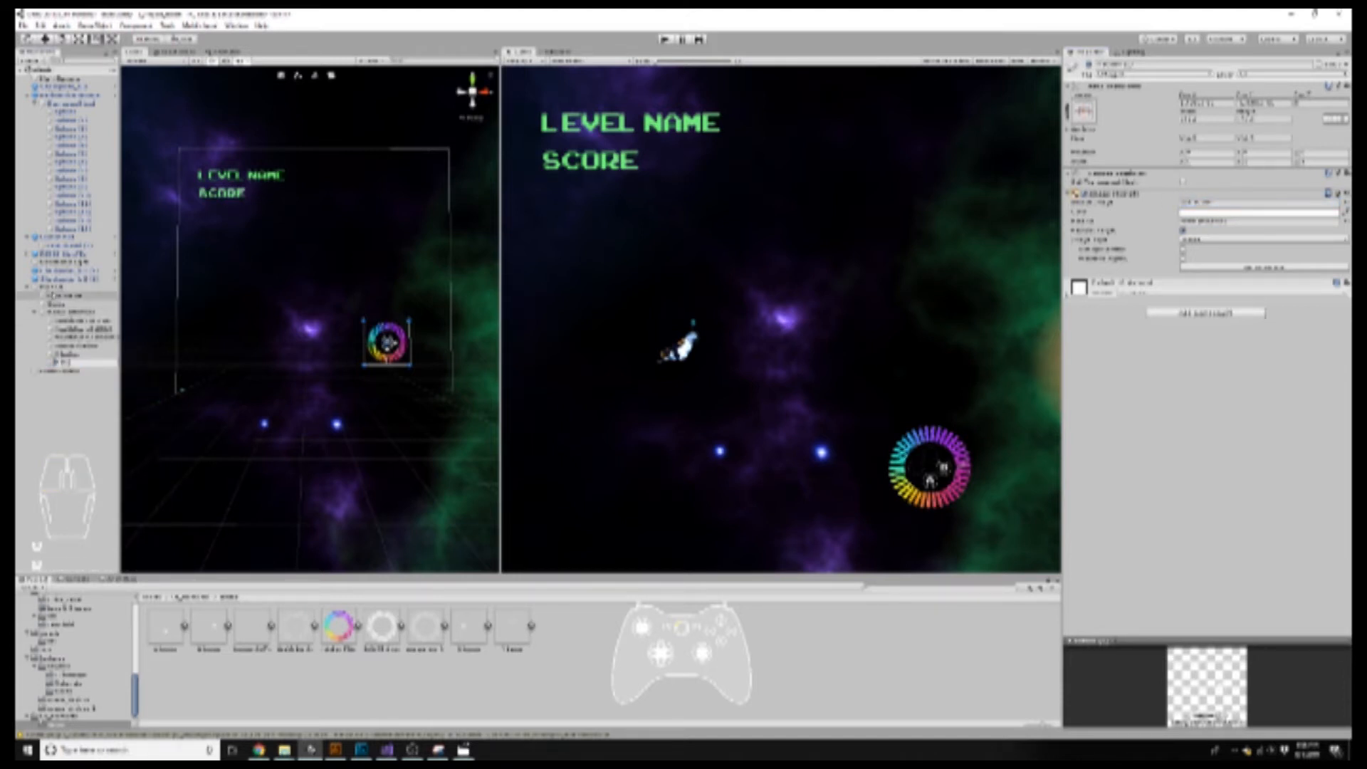
key(Return)
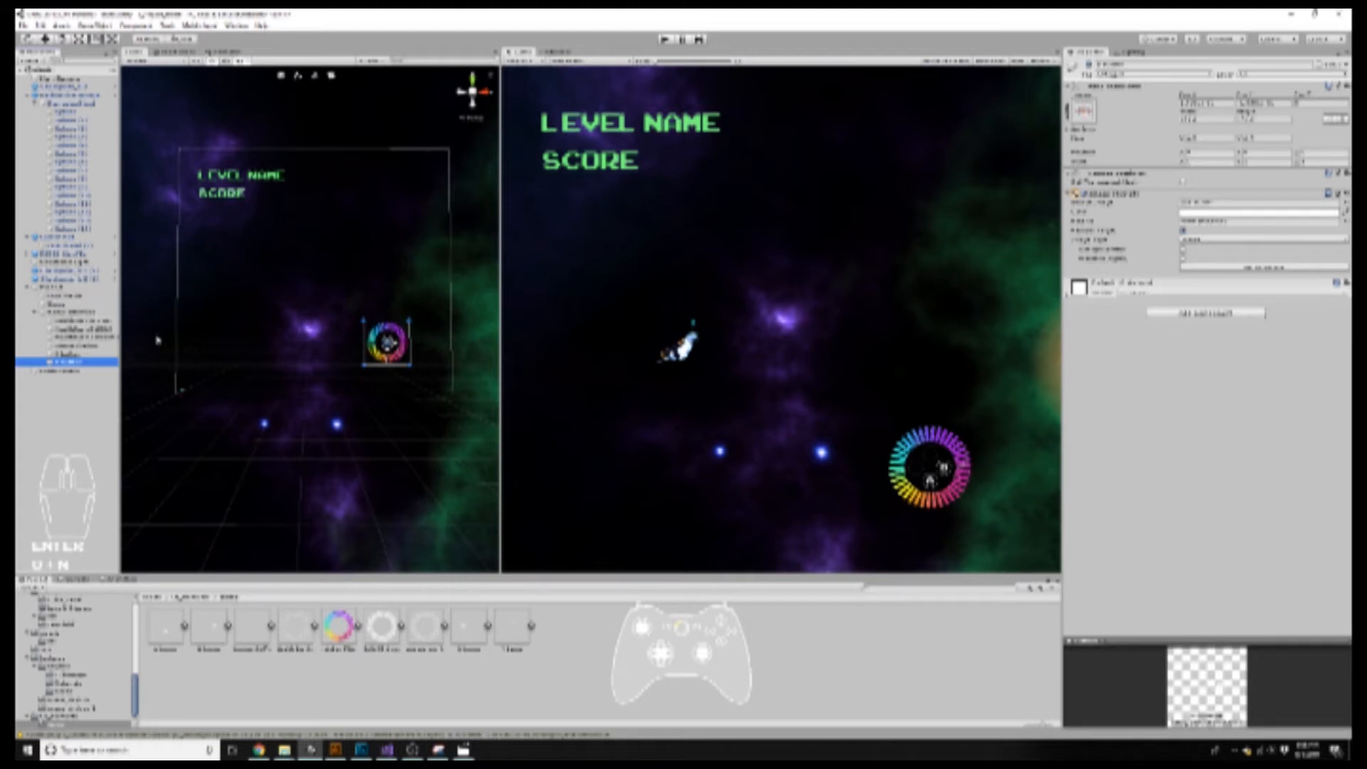
right_click(69, 361)
click(107, 392)
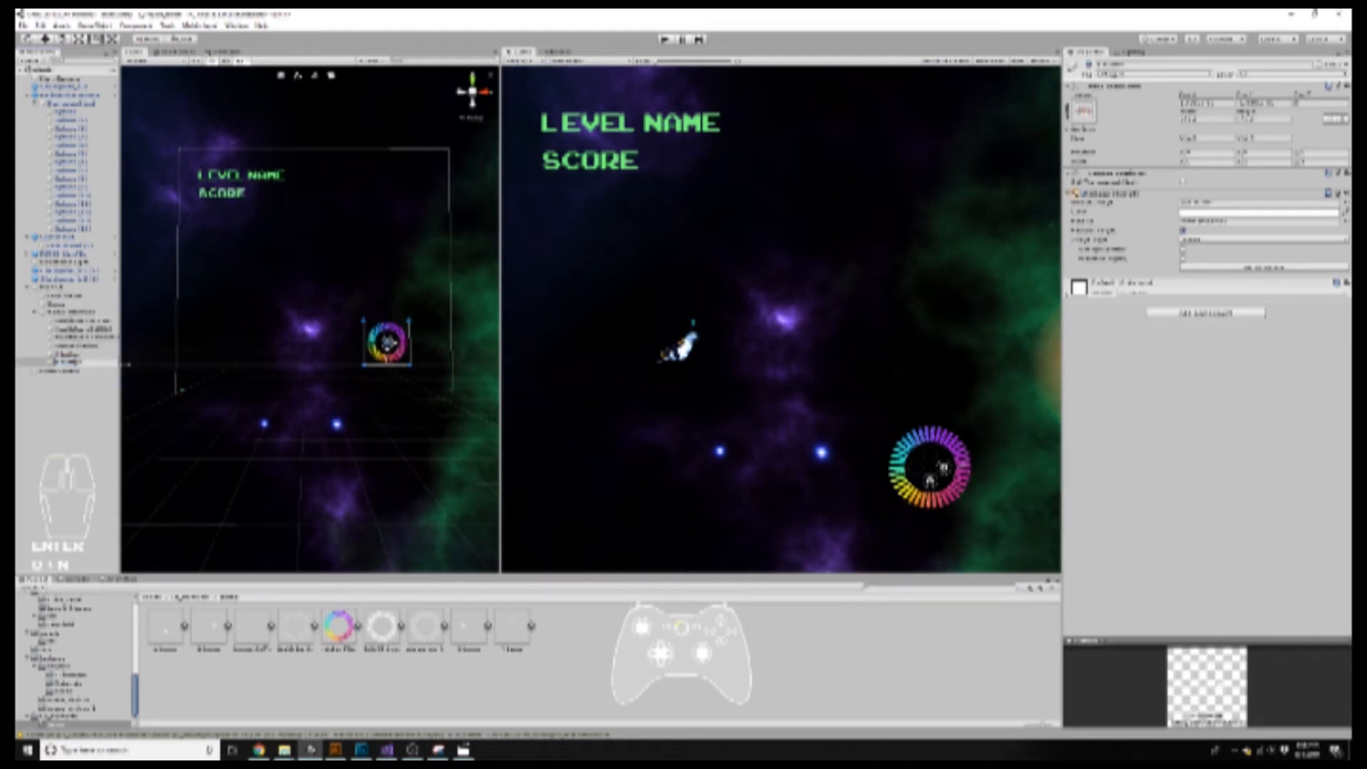
key(BackSpace)
- Duplicate the lower button icon image, assign the folder's eighth sprite, the left-hand button icon, and rename the copy as X button
click(82, 353)
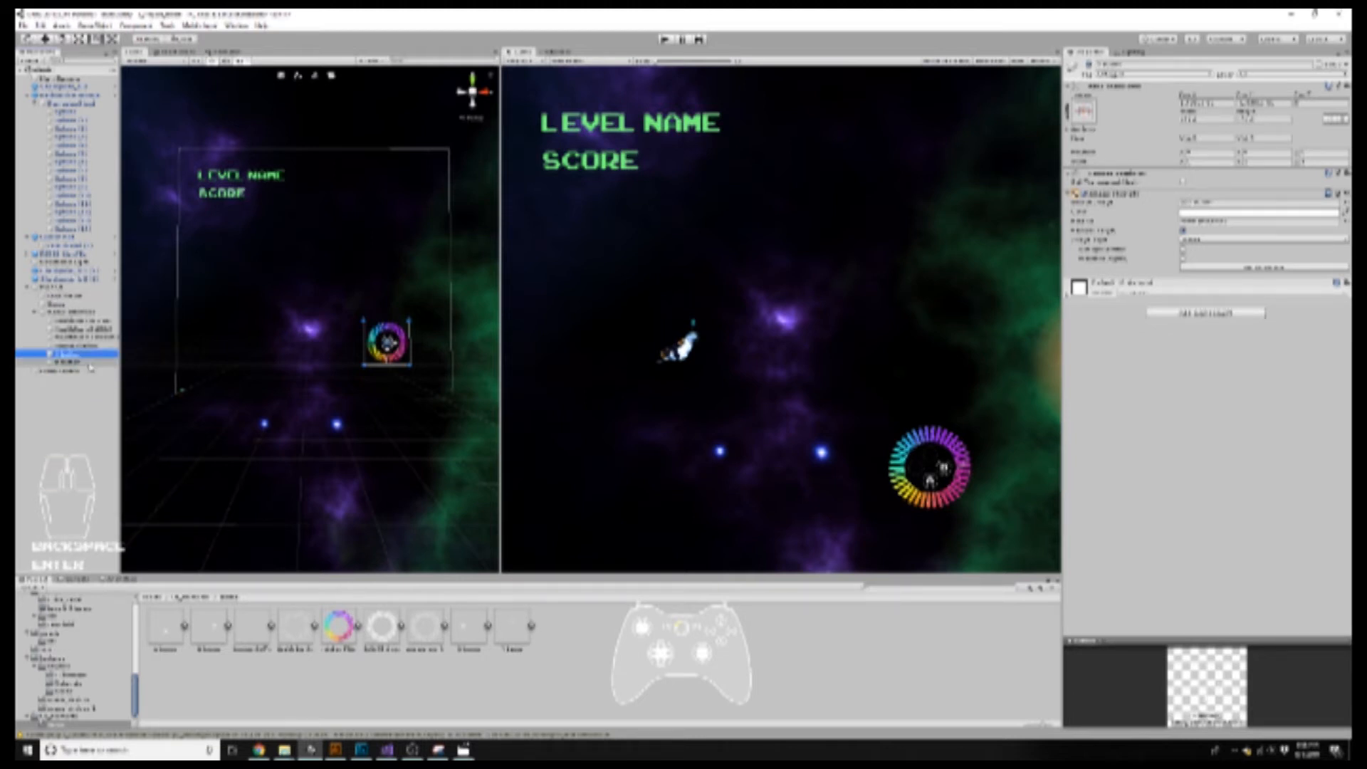
key(ctrl+d)
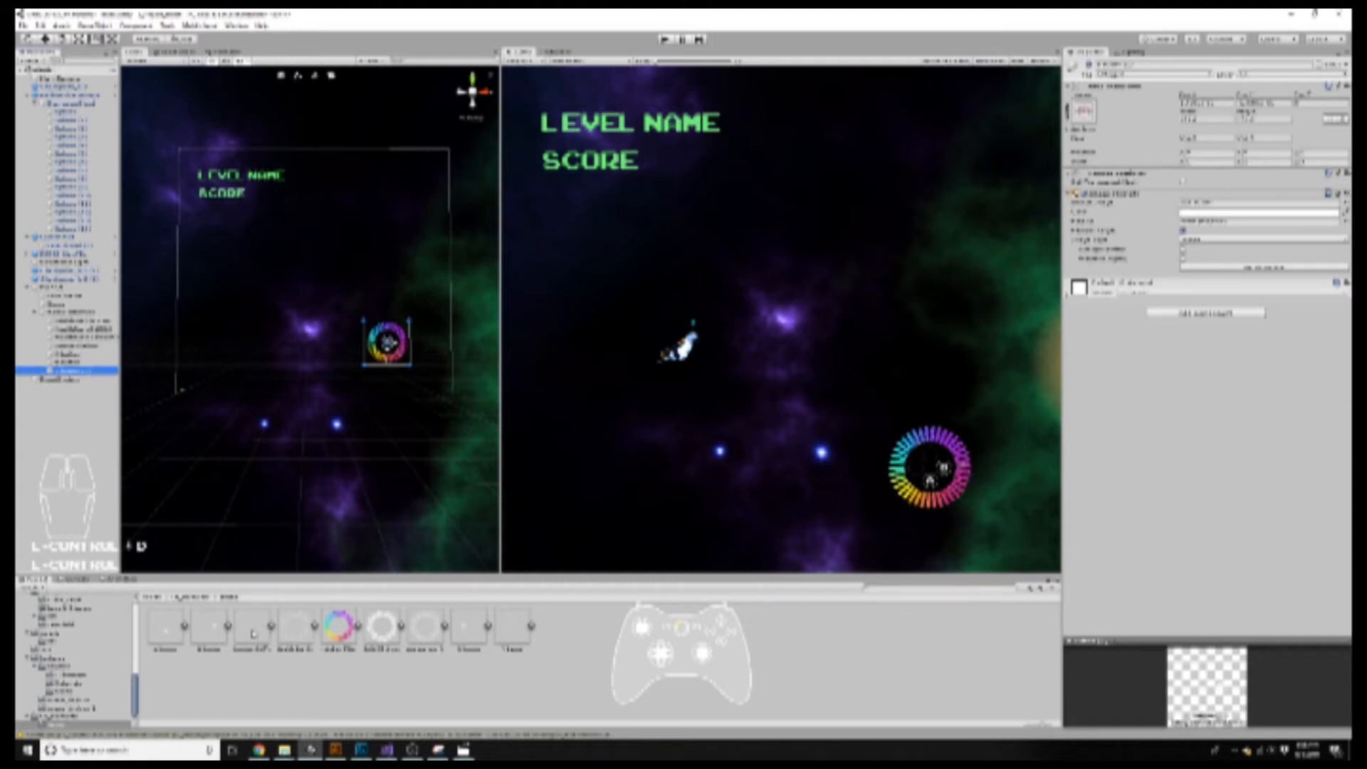
drag(466, 630, 1216, 204)
right_click(70, 369)
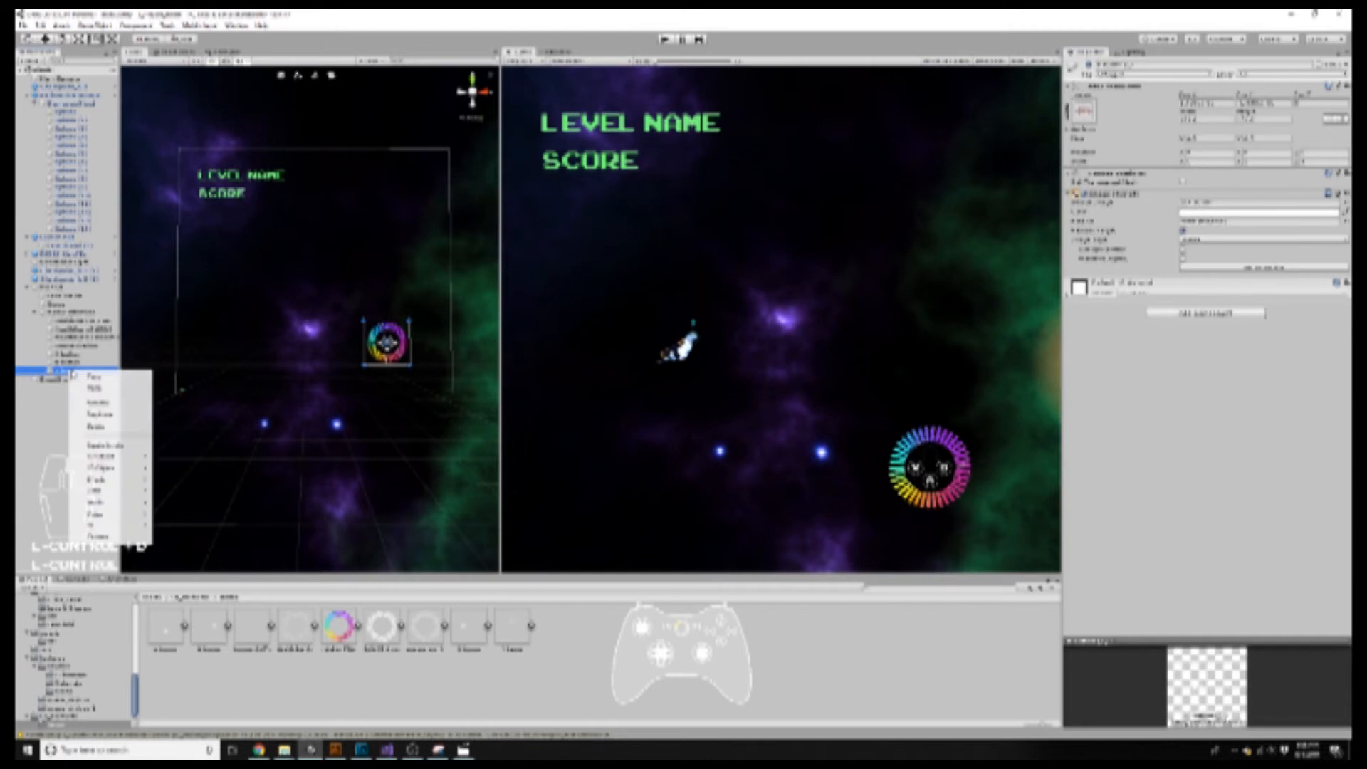
click(80, 404)
text(X button)
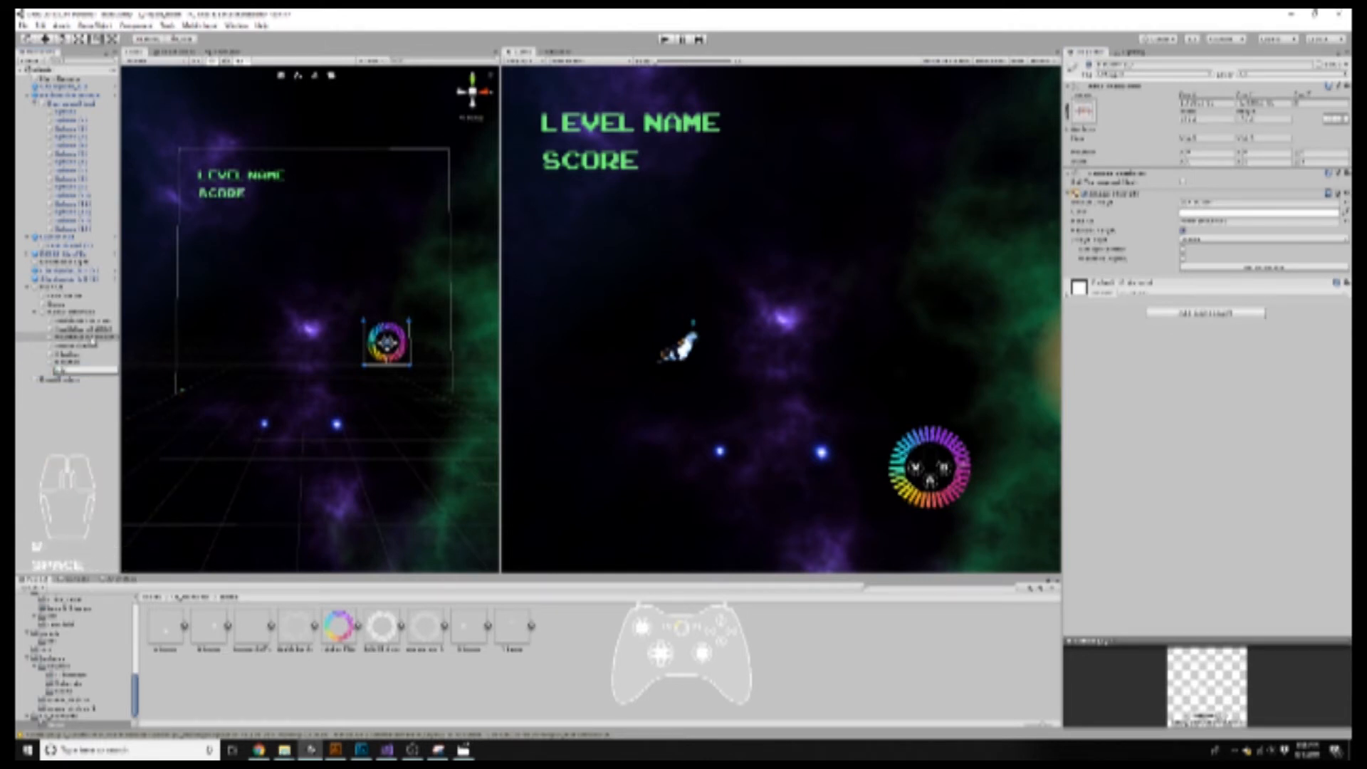
key(Return)
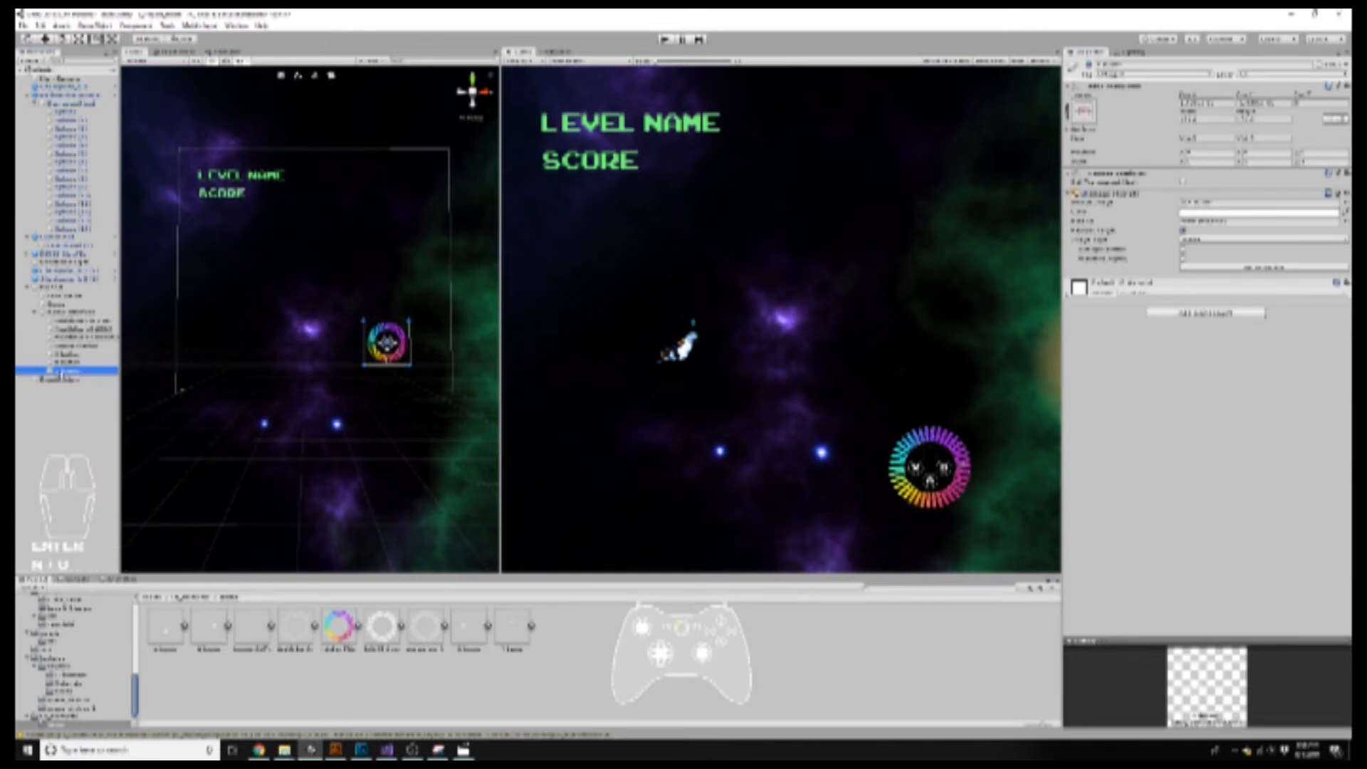
- Duplicate the X button image, assign the folder's ninth sprite, the upper button icon, and change the letter in the copy's name to Y
key(ctrl+d)
drag(500, 625, 1213, 204)
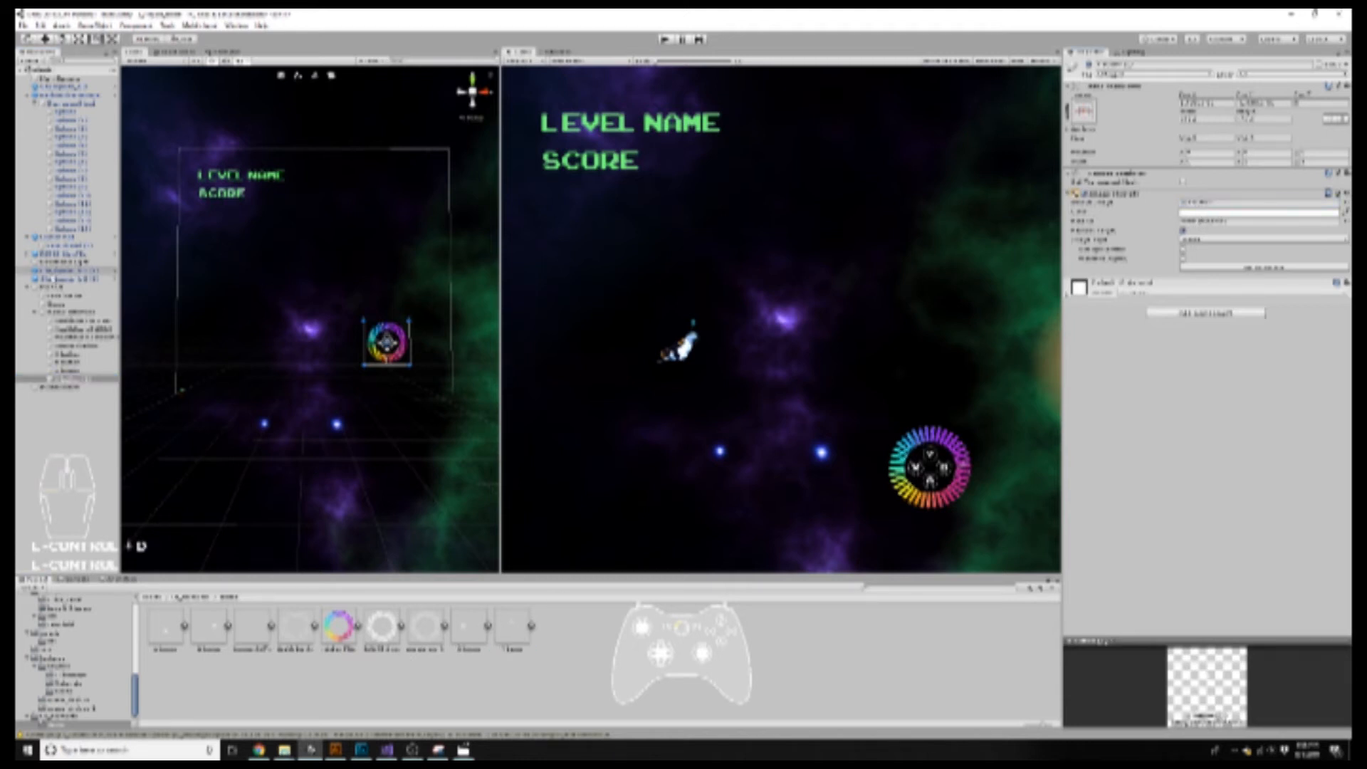
right_click(88, 378)
click(125, 414)
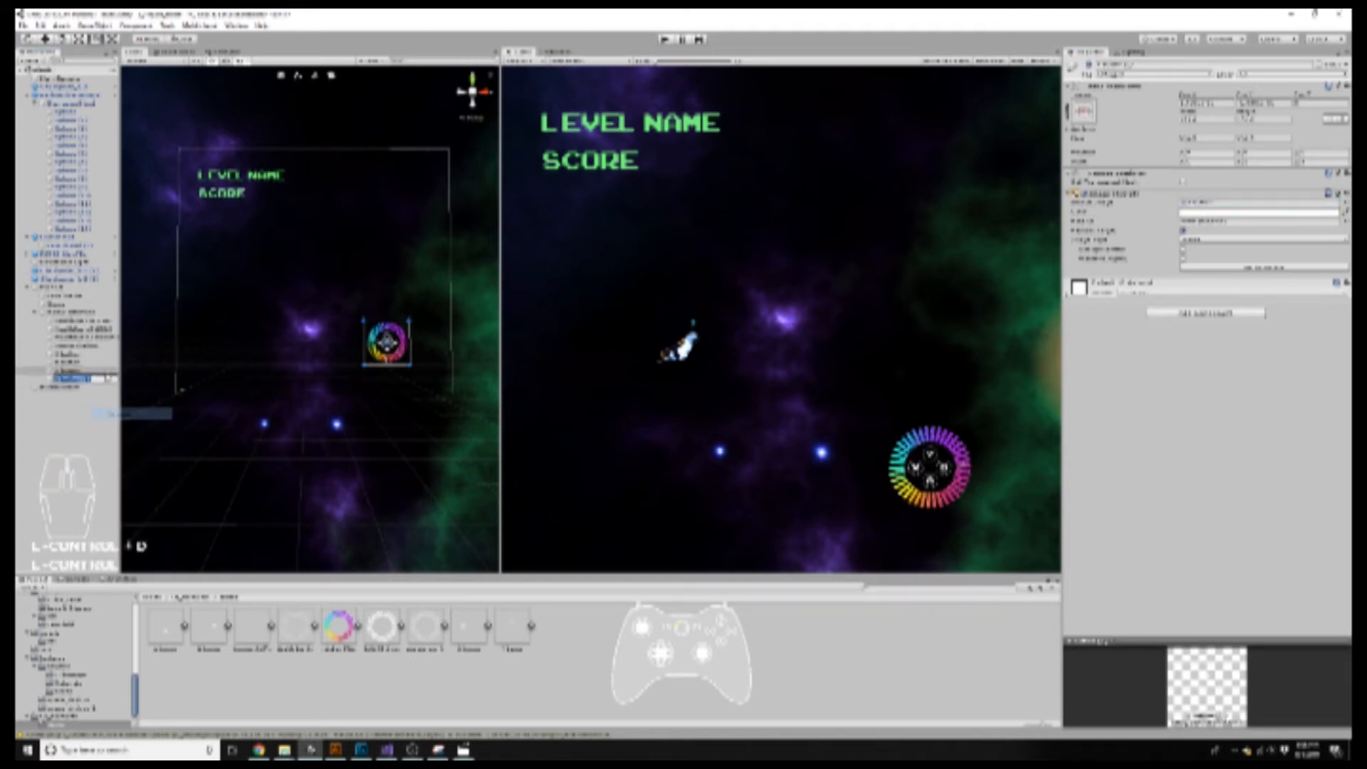
click(88, 387)
click(88, 378)
right_click(90, 380)
click(123, 413)
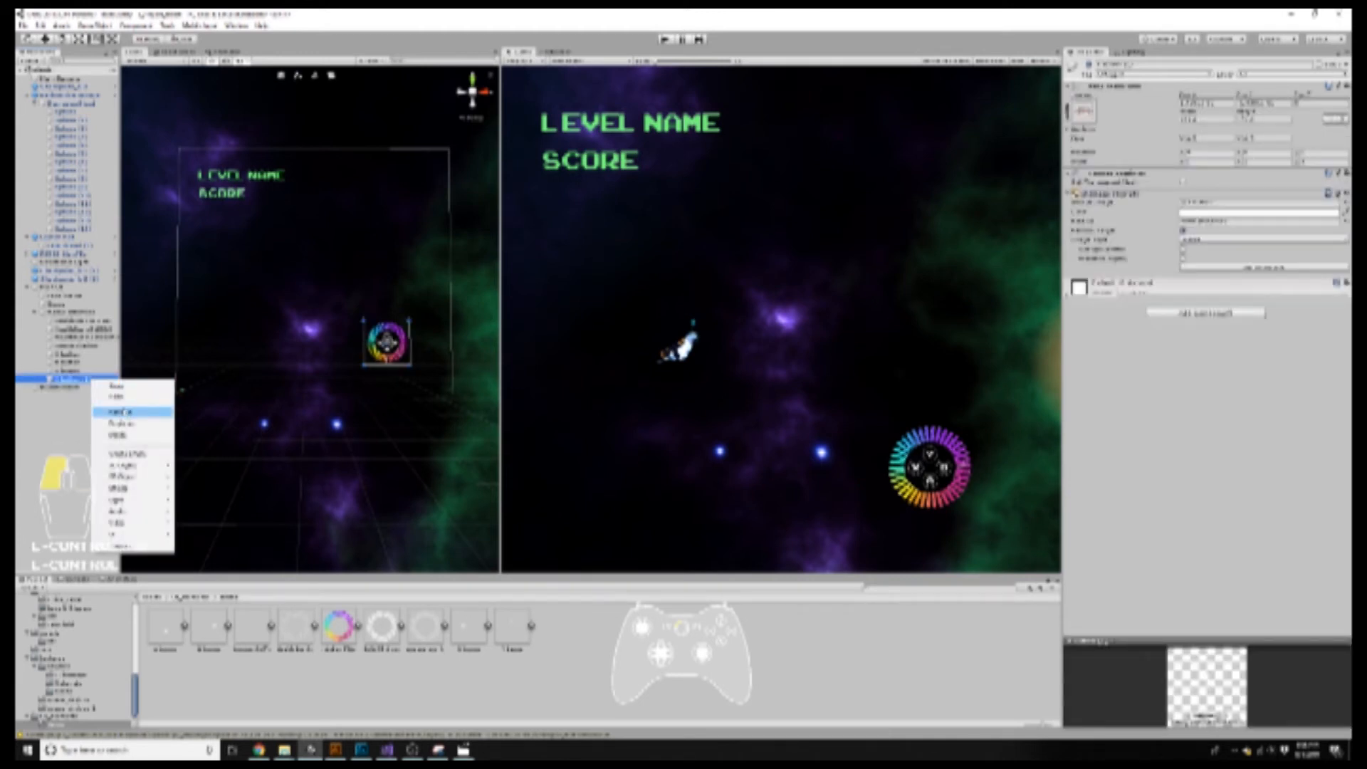
click(92, 387)
click(97, 381)
right_click(97, 379)
click(122, 413)
click(101, 383)
key(BackSpace)
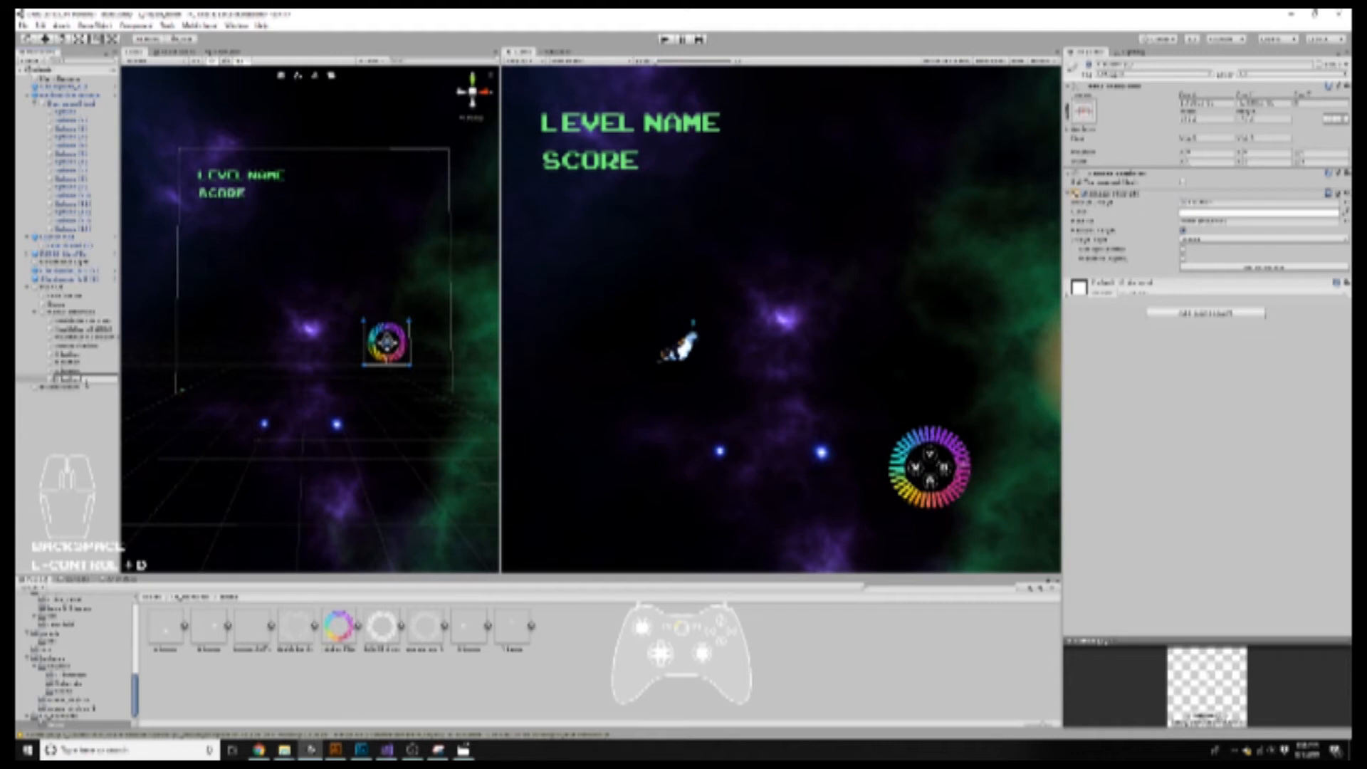
drag(55, 379, 63, 382)
text(Y)
click(96, 423)
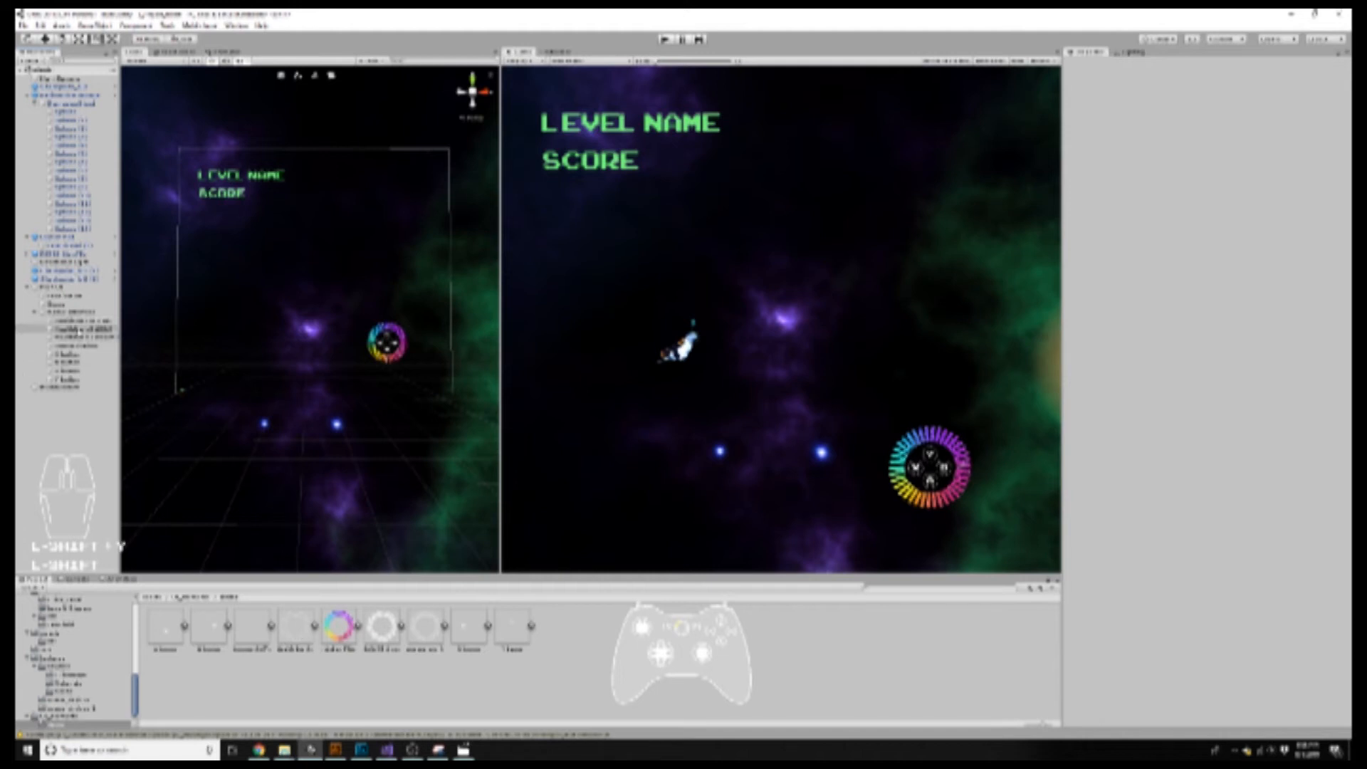
- Duplicate the white ring image and place the copy directly below the original in the hierarchy, before the rainbow ring
click(82, 321)
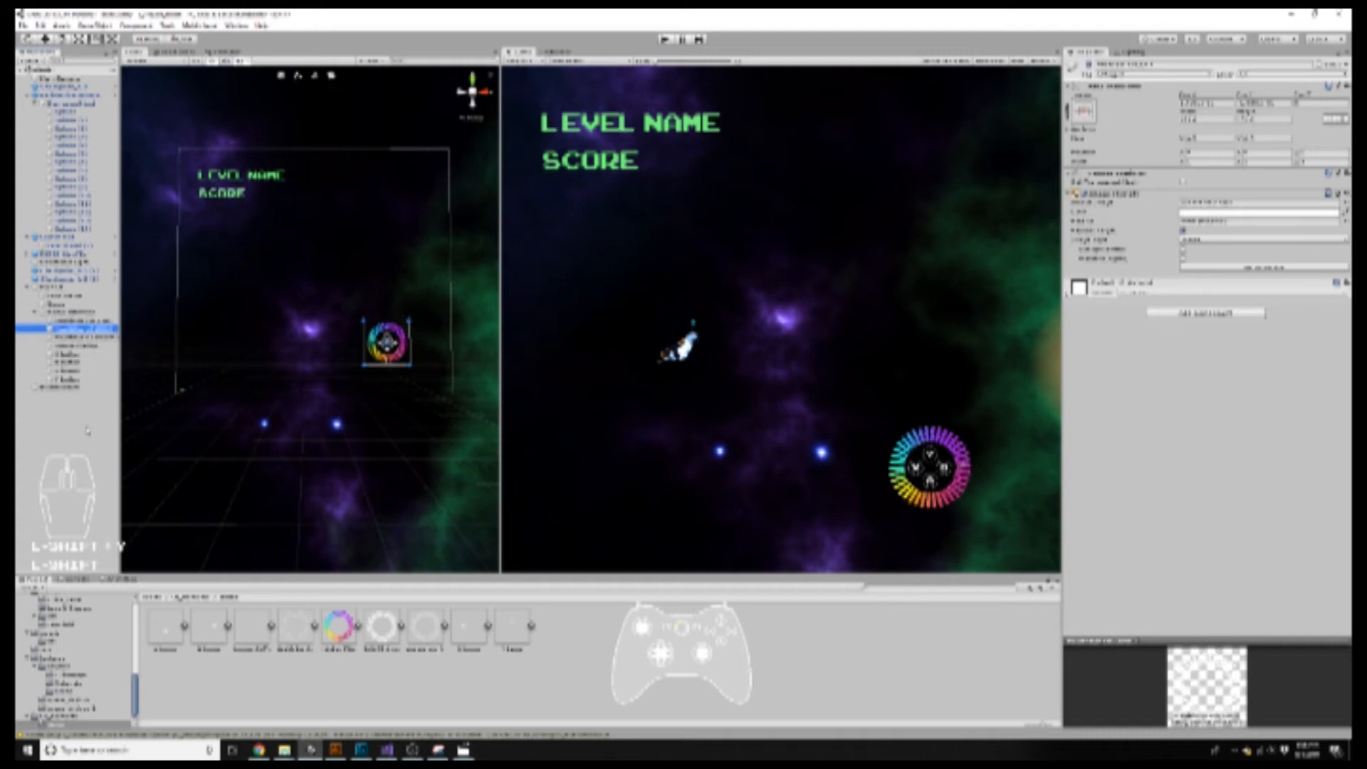
key(ctrl+d)
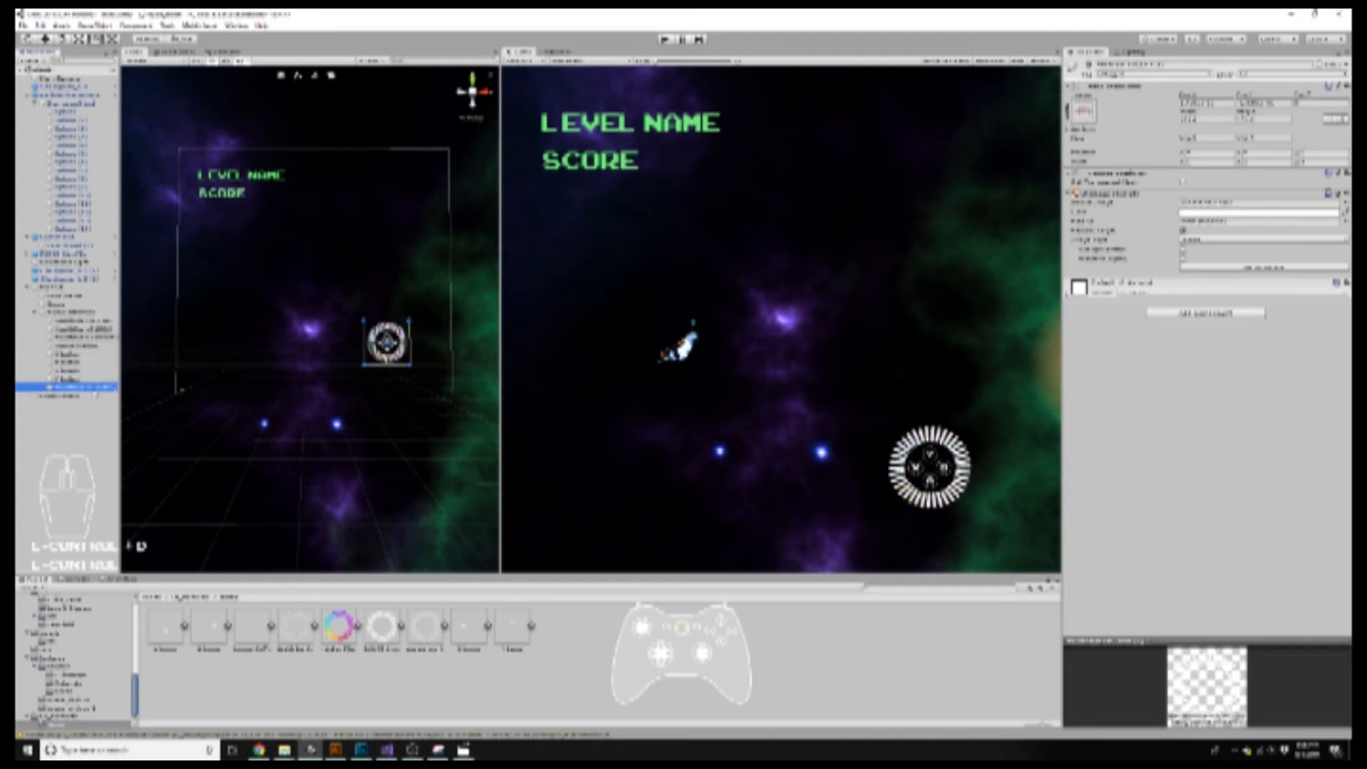
drag(95, 391, 101, 340)
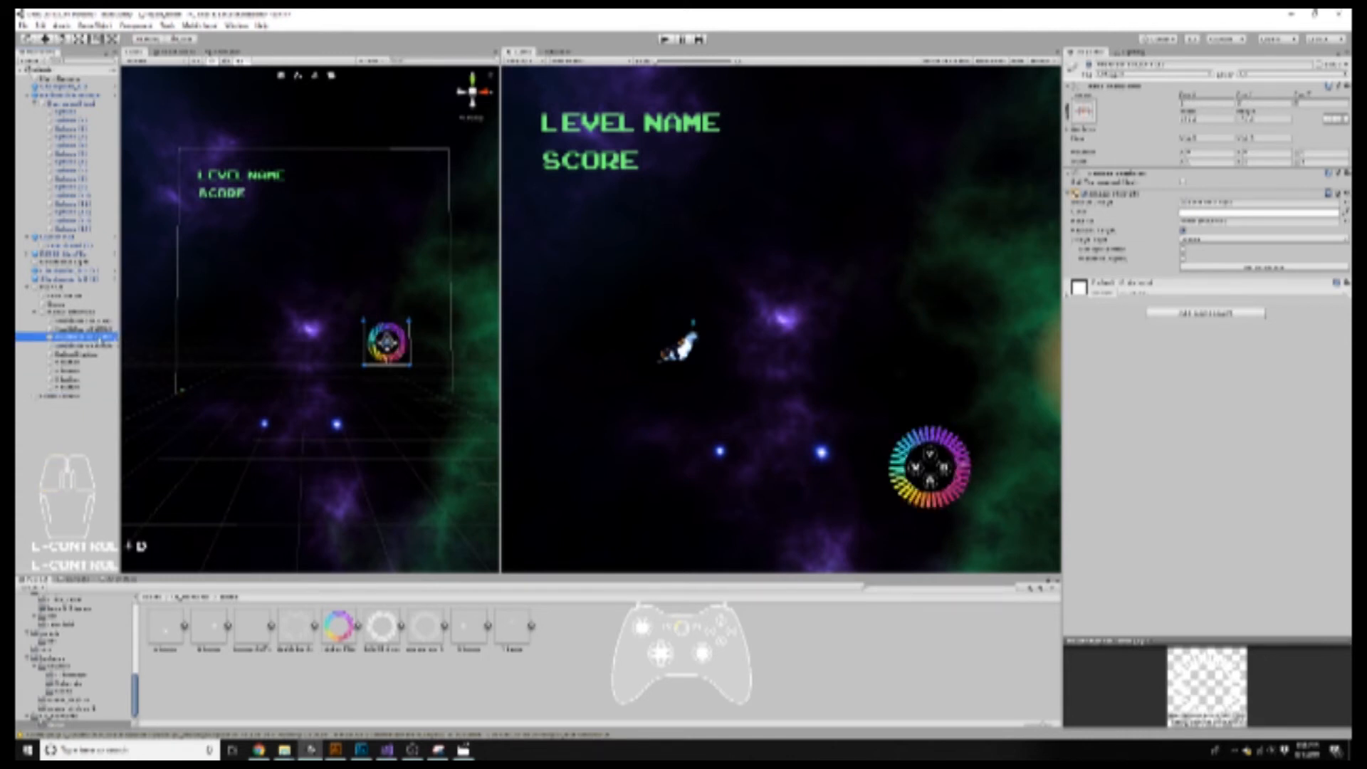
- Rename the copied white ring image and assign it the folder's seventh sprite, the faint ring
right_click(102, 340)
click(104, 367)
text(CooldownBar)
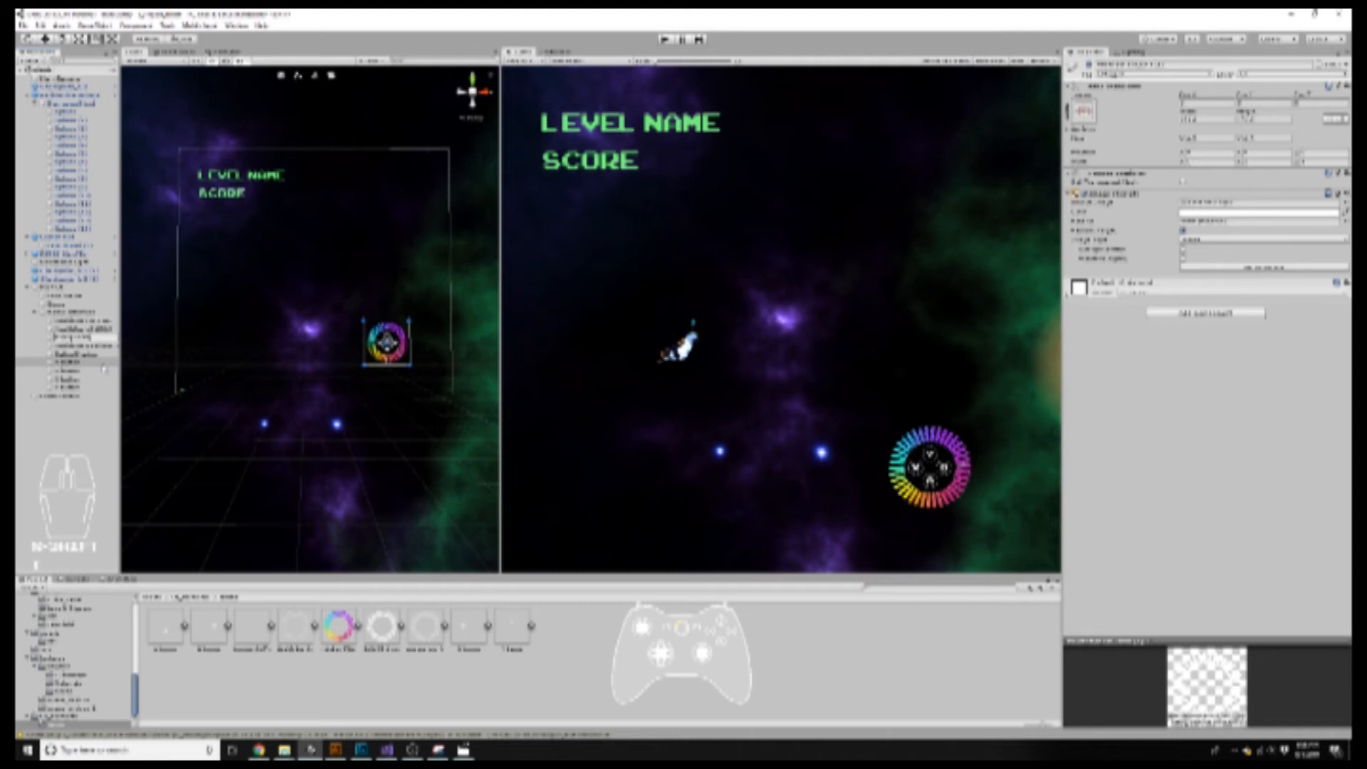
key(Return)
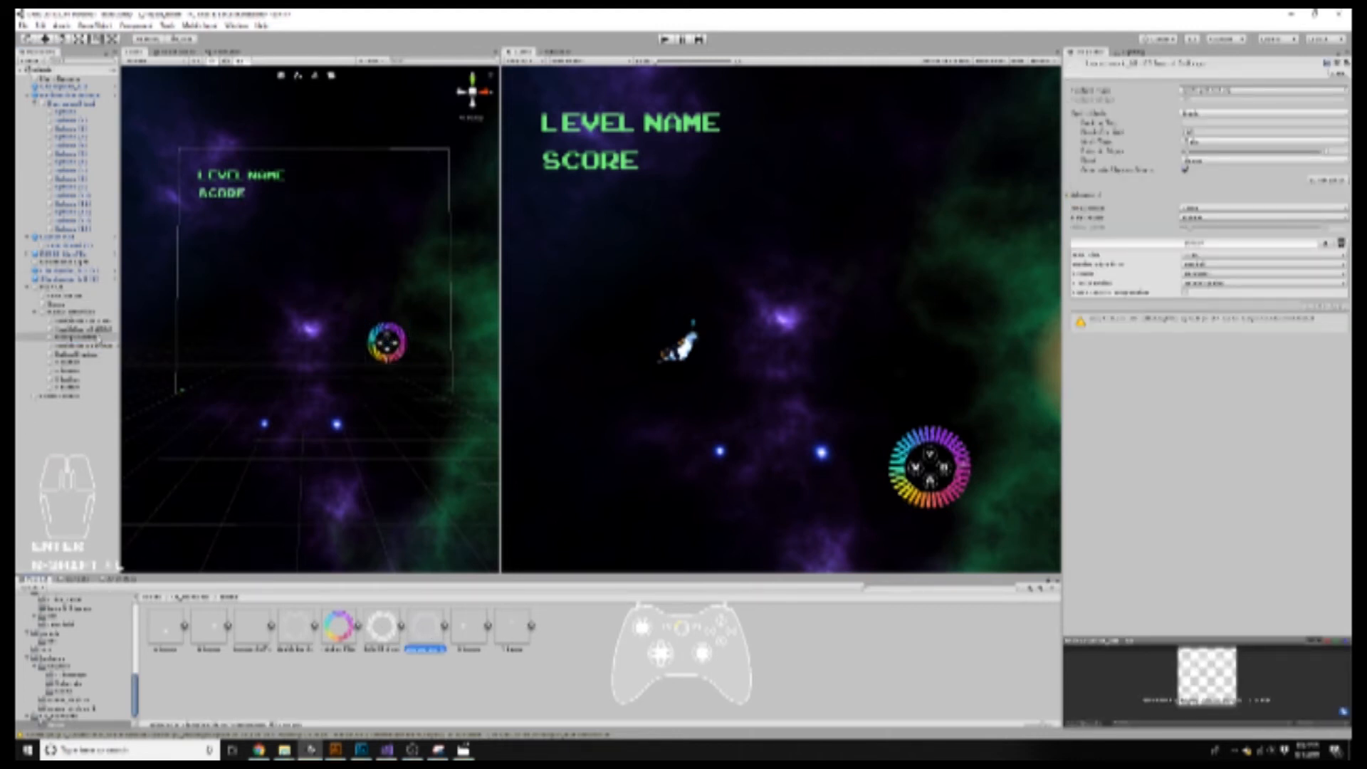
drag(429, 634, 1217, 204)
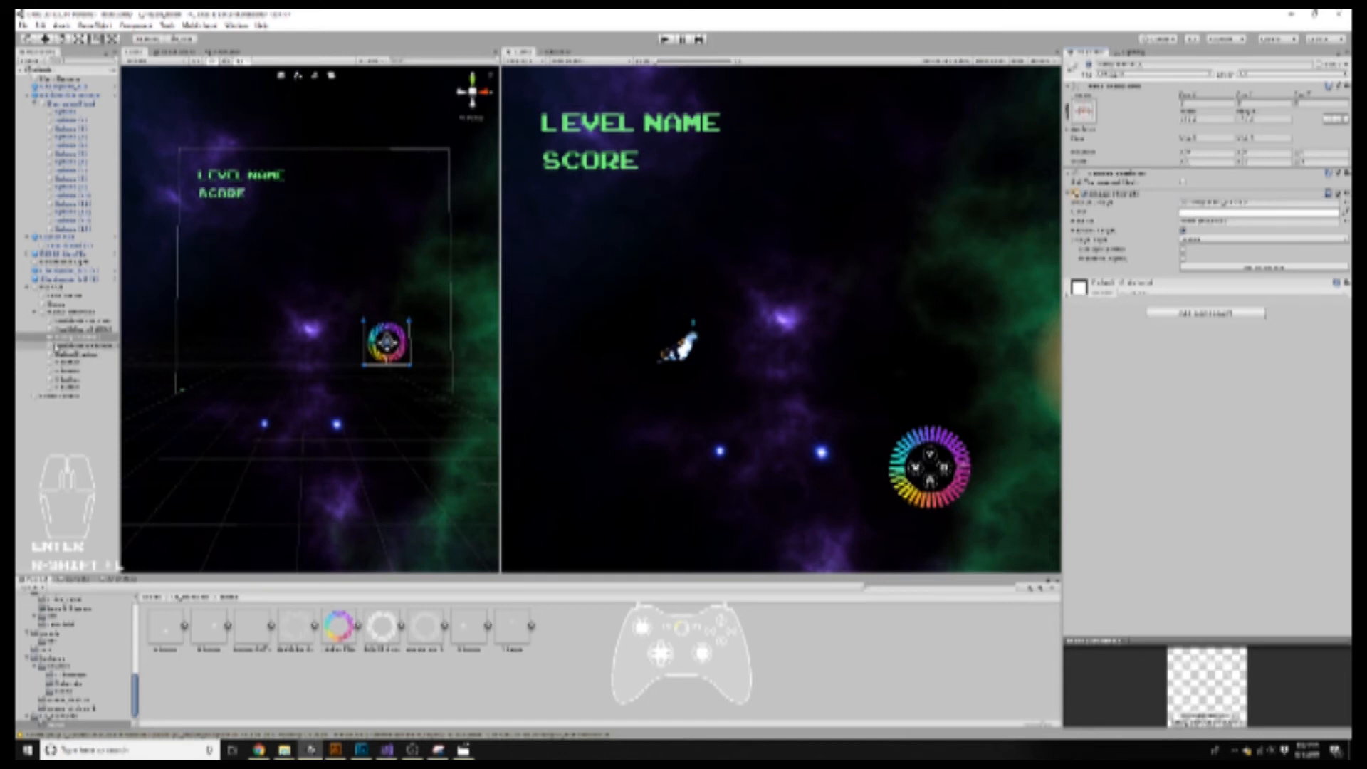
- Deactivate the original white ring image
click(71, 328)
click(1089, 64)
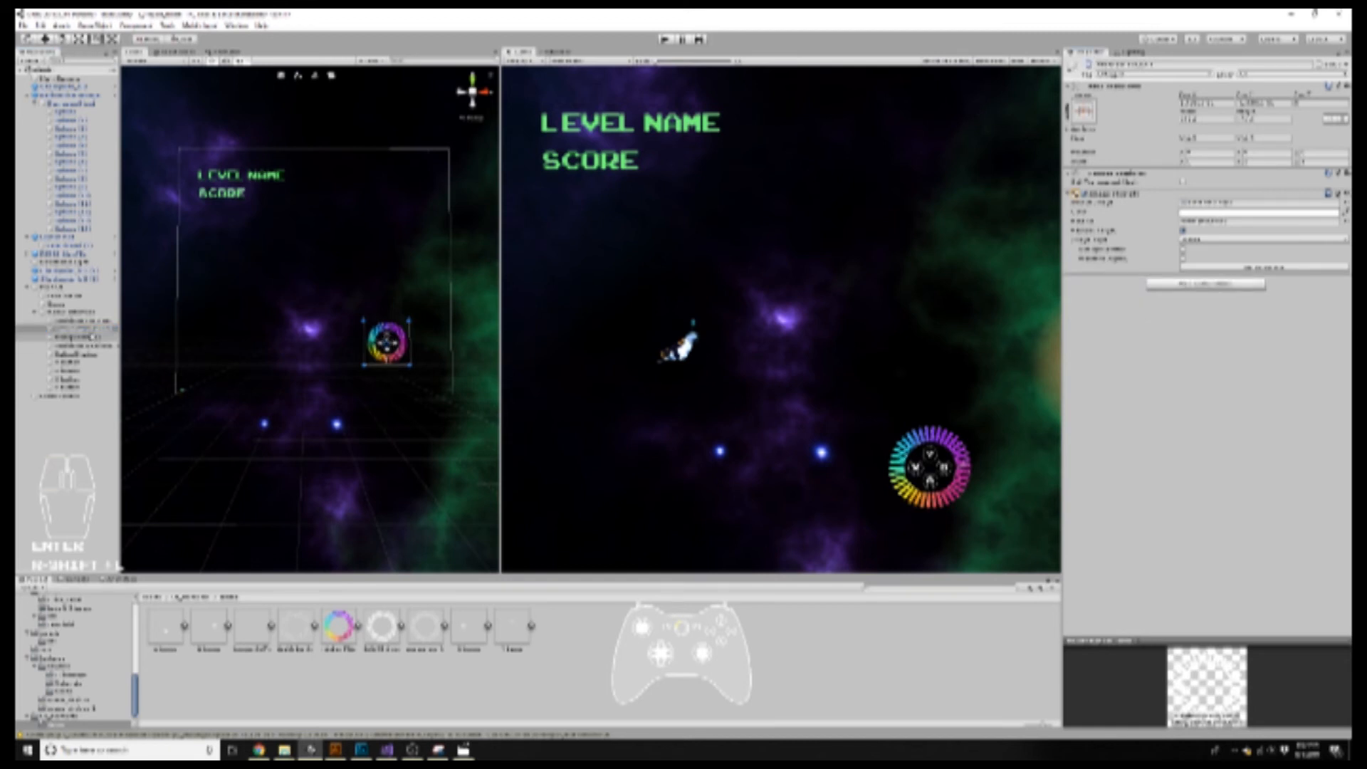
- Set the rainbow ring's image type to Filled and lower its fill amount to about half
click(104, 346)
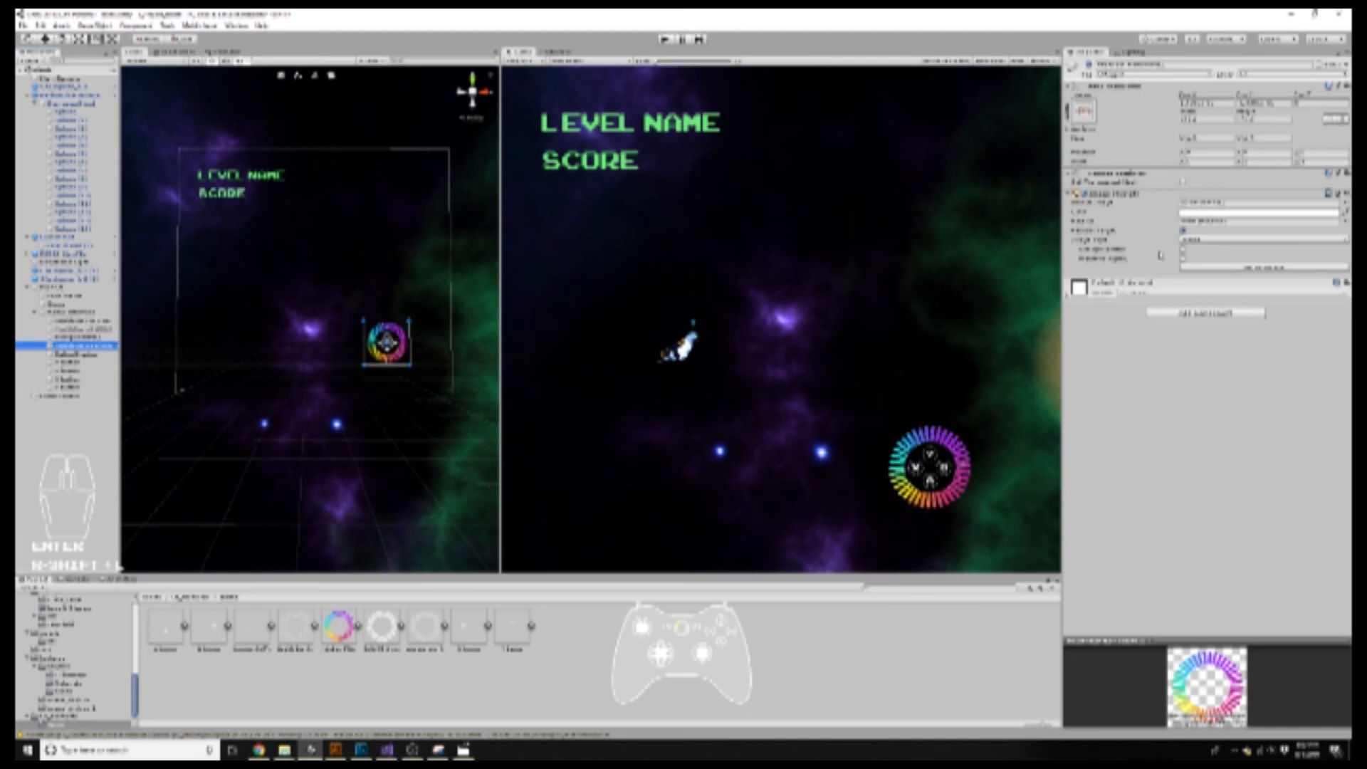
click(1199, 242)
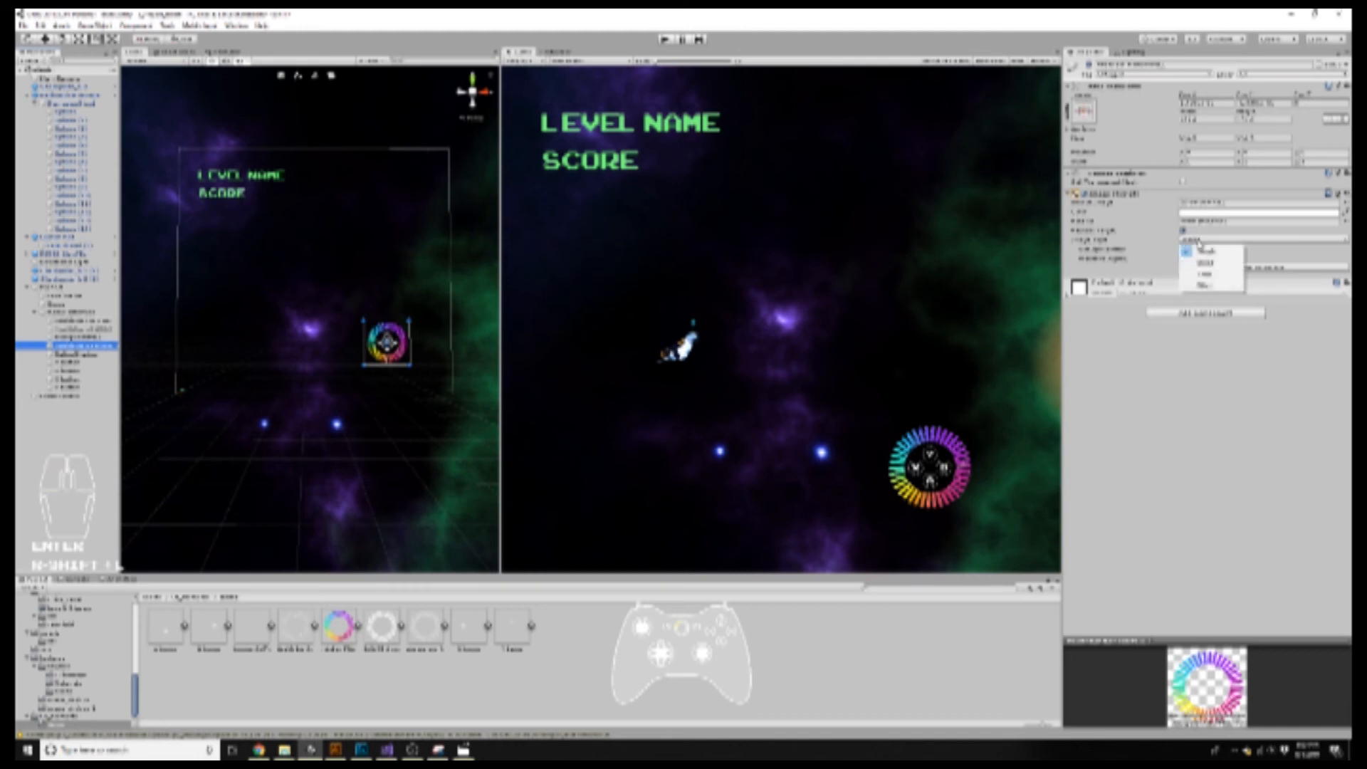
click(1204, 285)
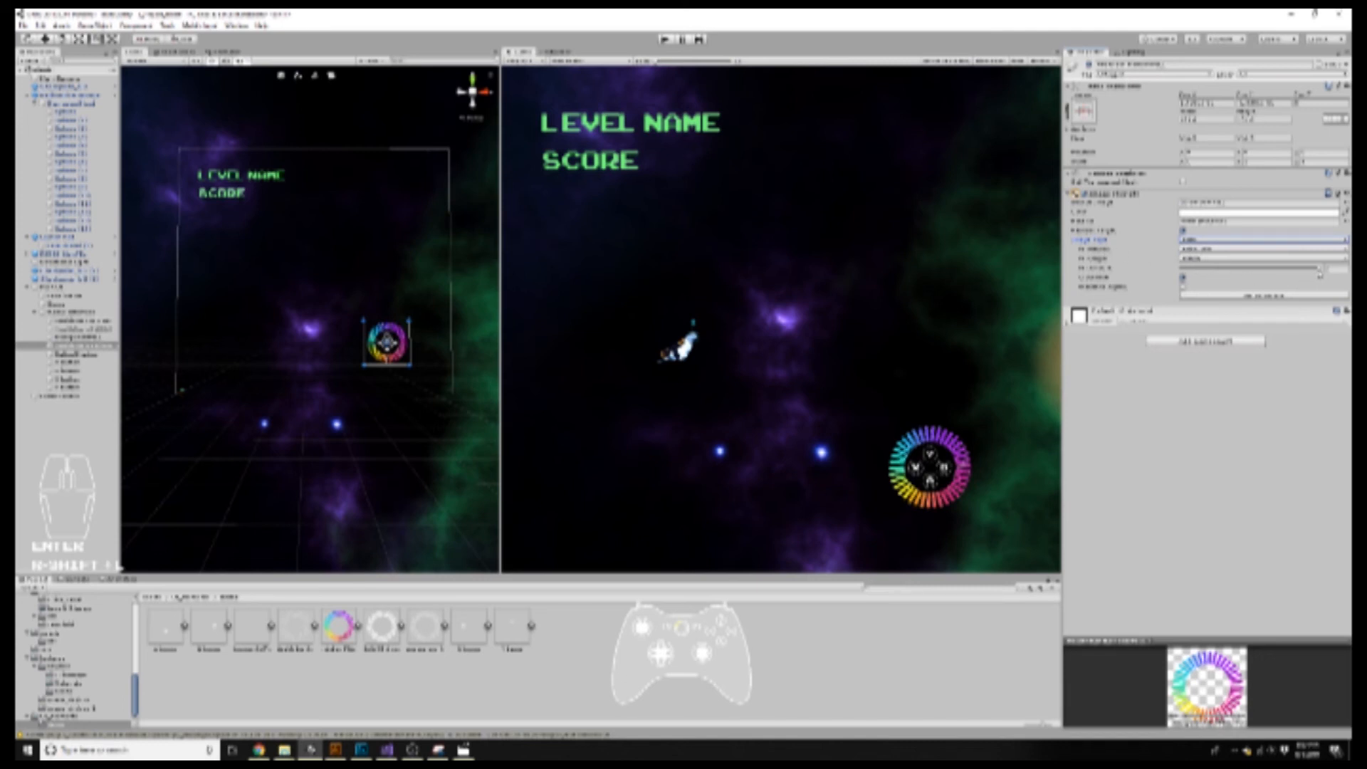
drag(1321, 274, 1239, 292)
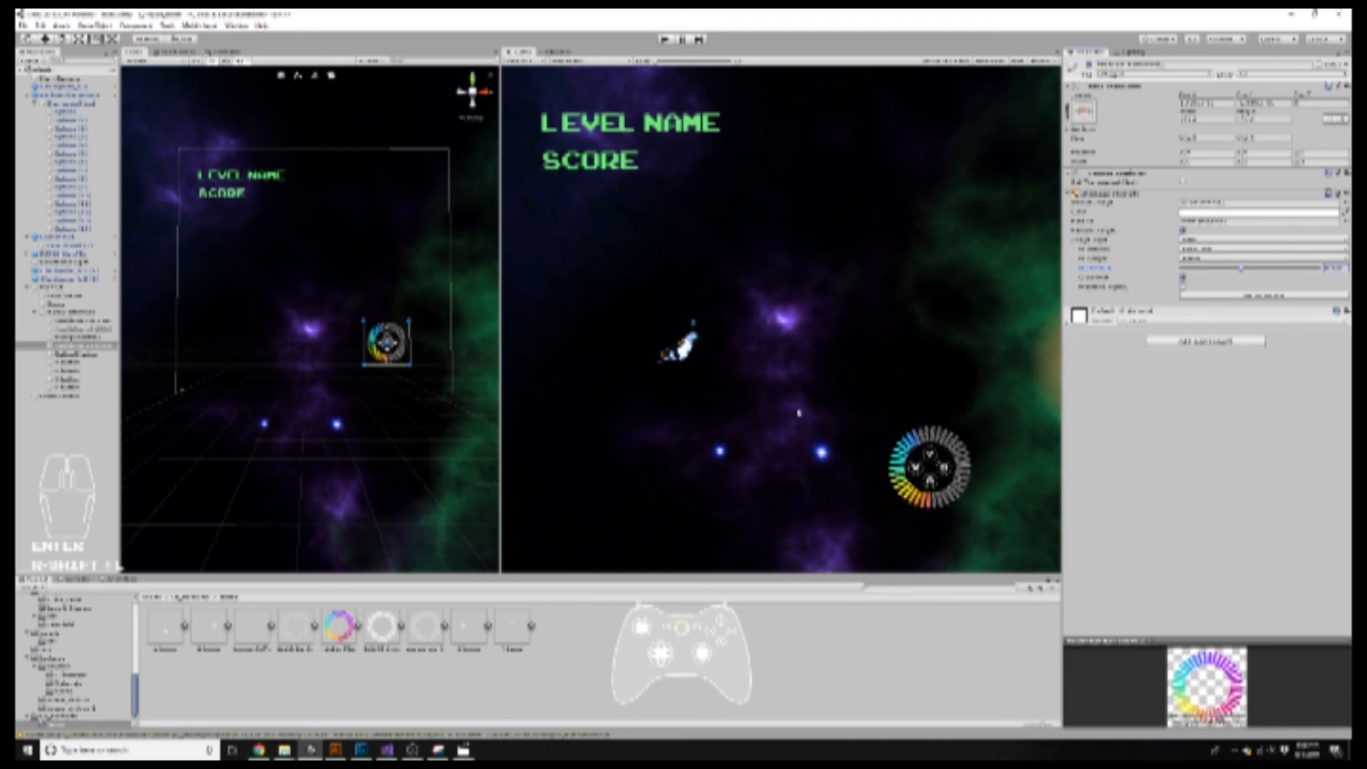
- Deactivate all four button icon images together
click(78, 369)
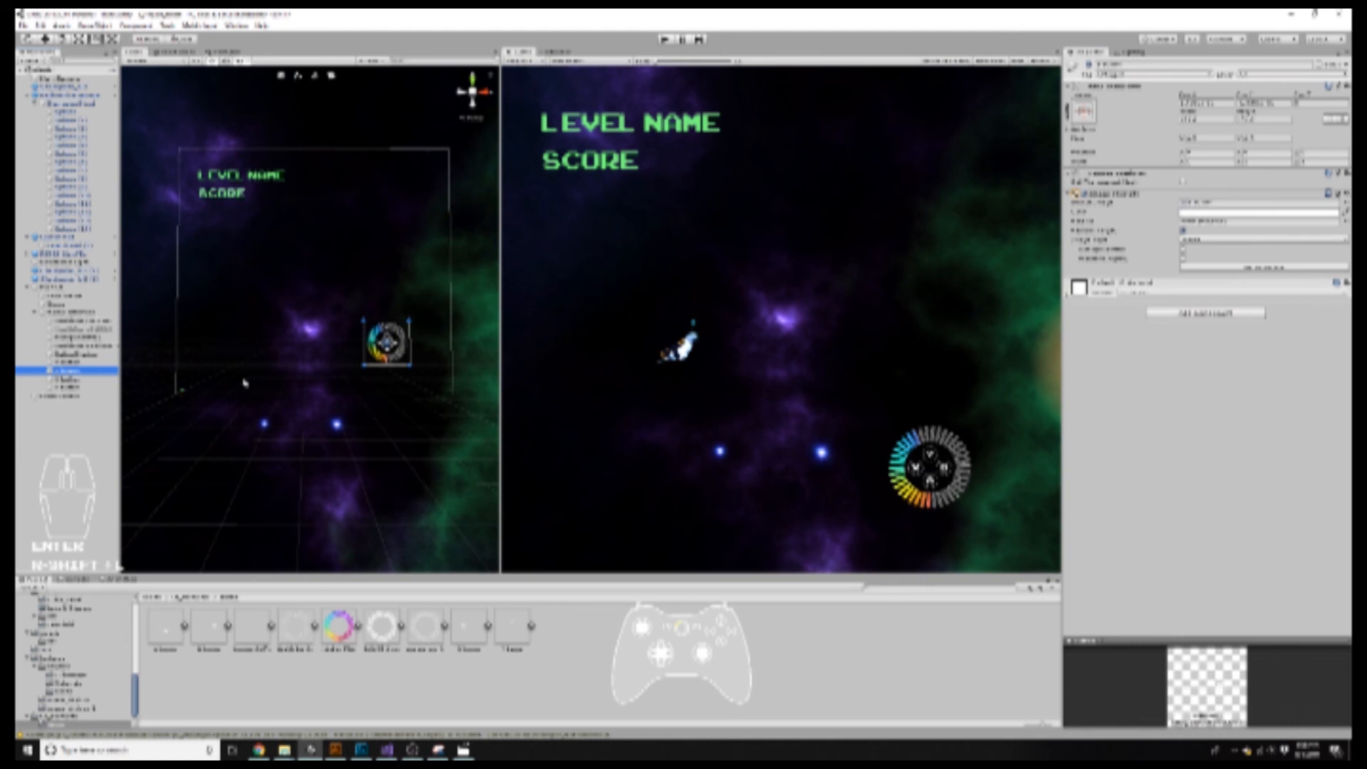
click(91, 362)
shift+click(88, 386)
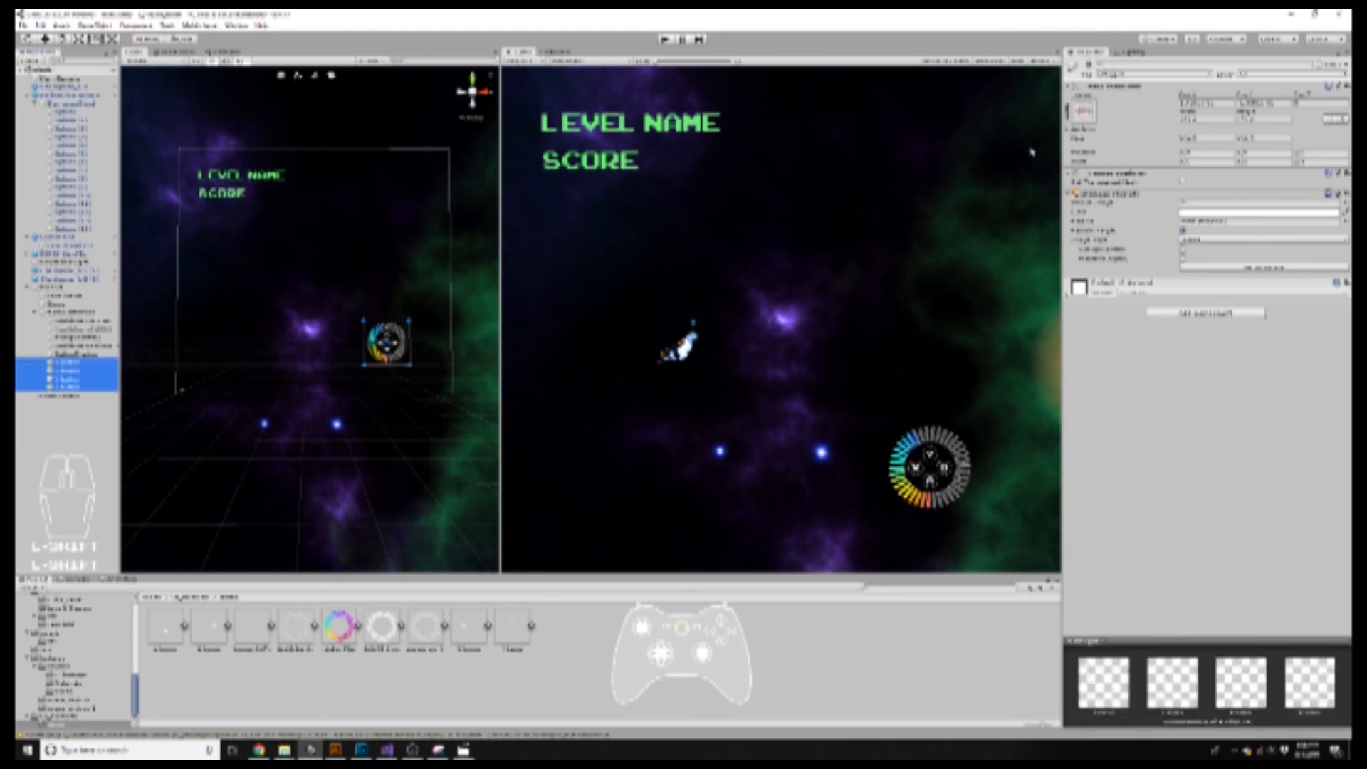
click(1090, 66)
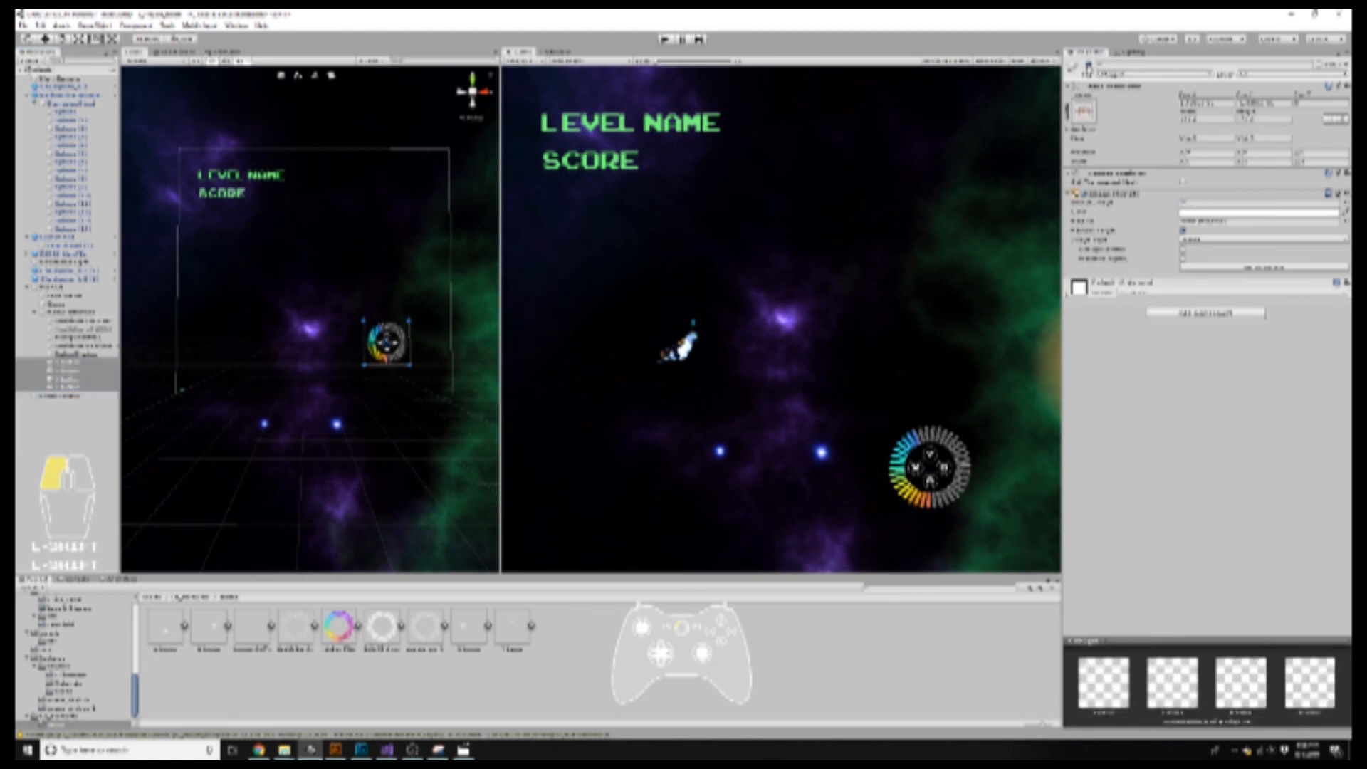
- Toggle the X button image on and off several times, leaving it active
click(102, 375)
click(1090, 65)
click(1090, 65)
click(1090, 65)
click(1090, 65)
click(1089, 65)
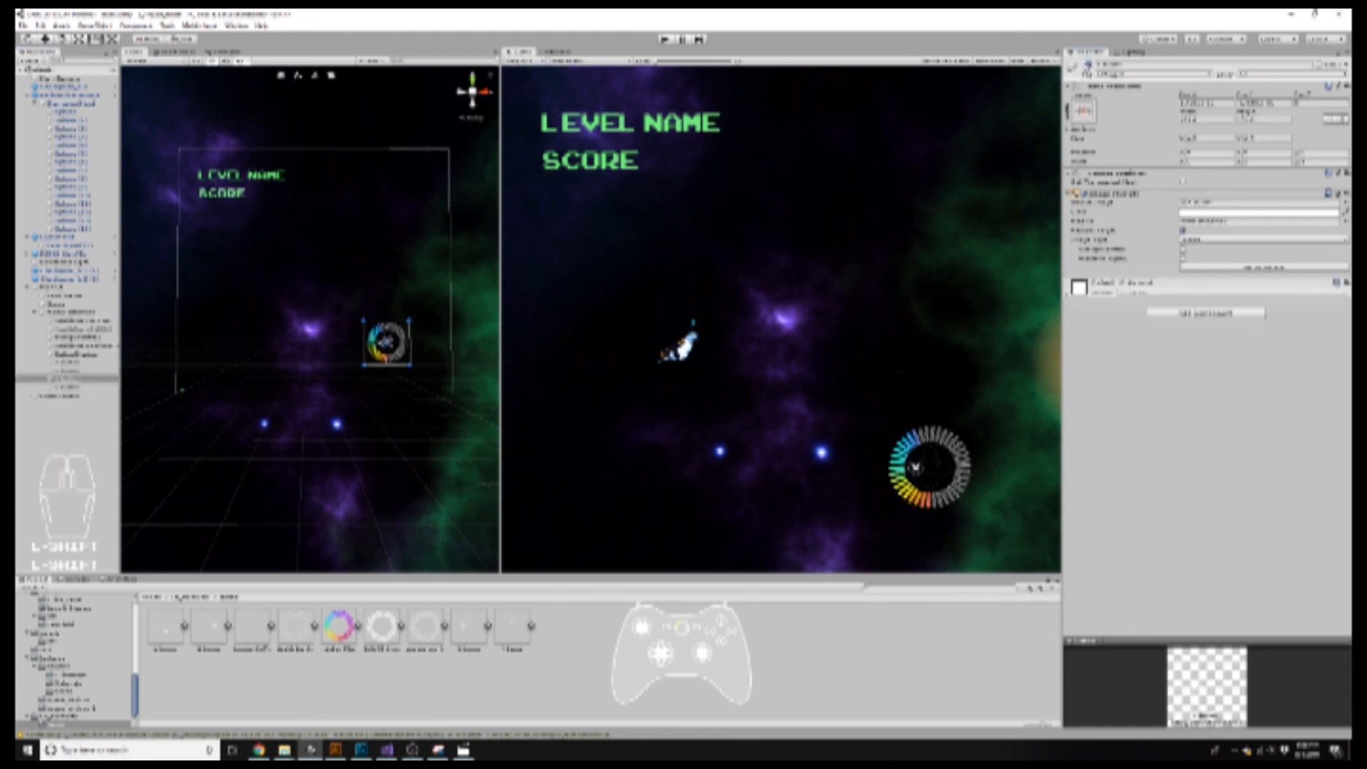